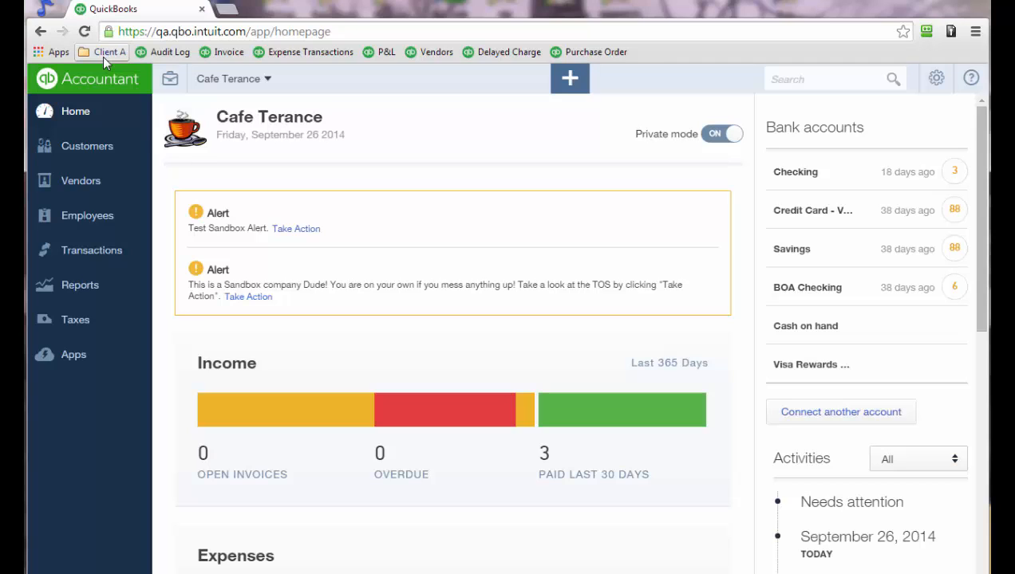
Duplicate the QuickBooks browser tab and move the duplicate into its own window
{"action": "right_click", "coordinate": [161, 13]}
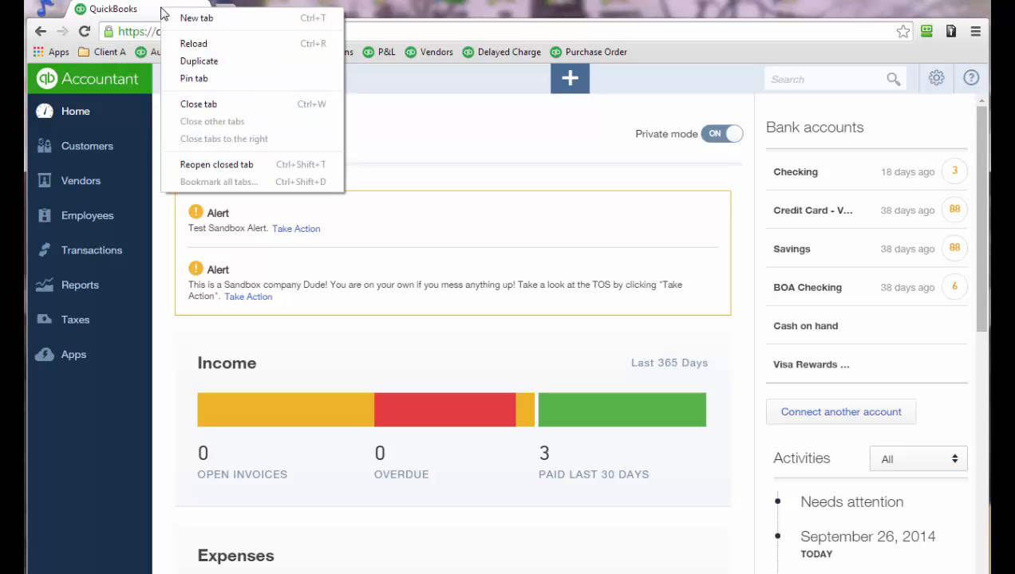
{"action": "left_click", "coordinate": [191, 62]}
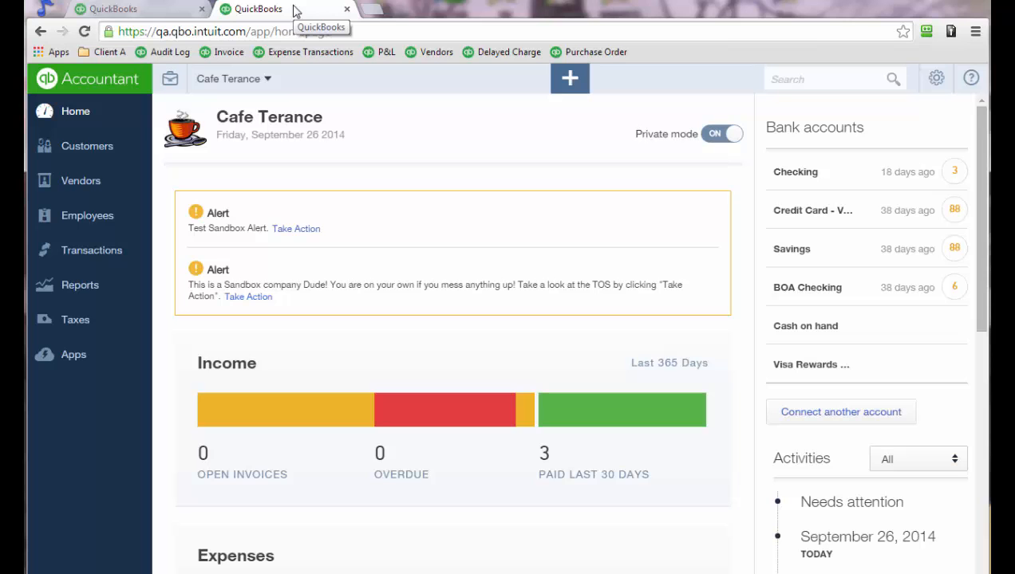
{"action": "left_click_drag", "start_coordinate": [294, 10], "coordinate": [1014, 78]}
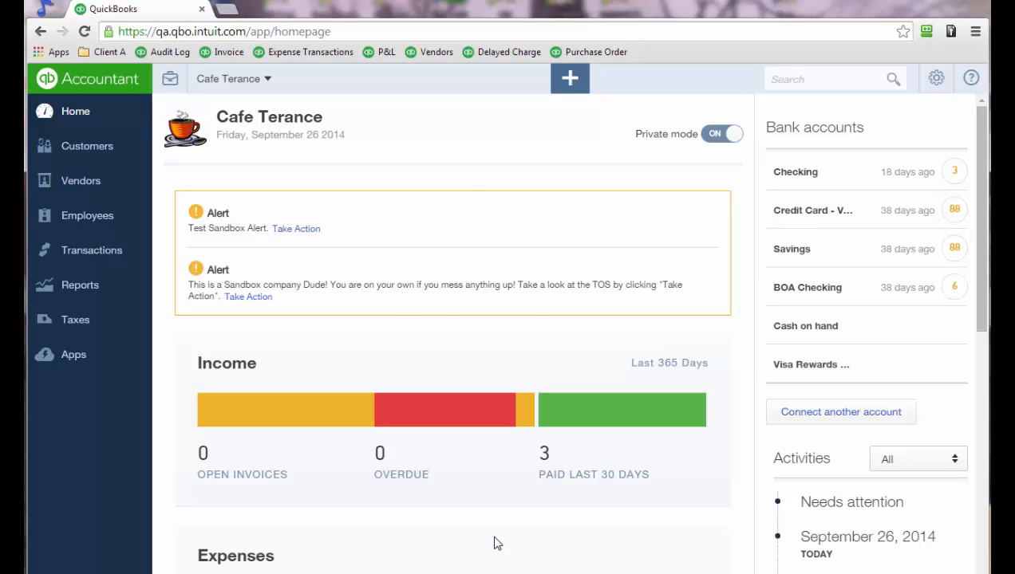
View the dialog with the company ID and the list of keyboard shortcuts, and dismiss it
{"action": "key", "text": "ctrl+alt+slash"}
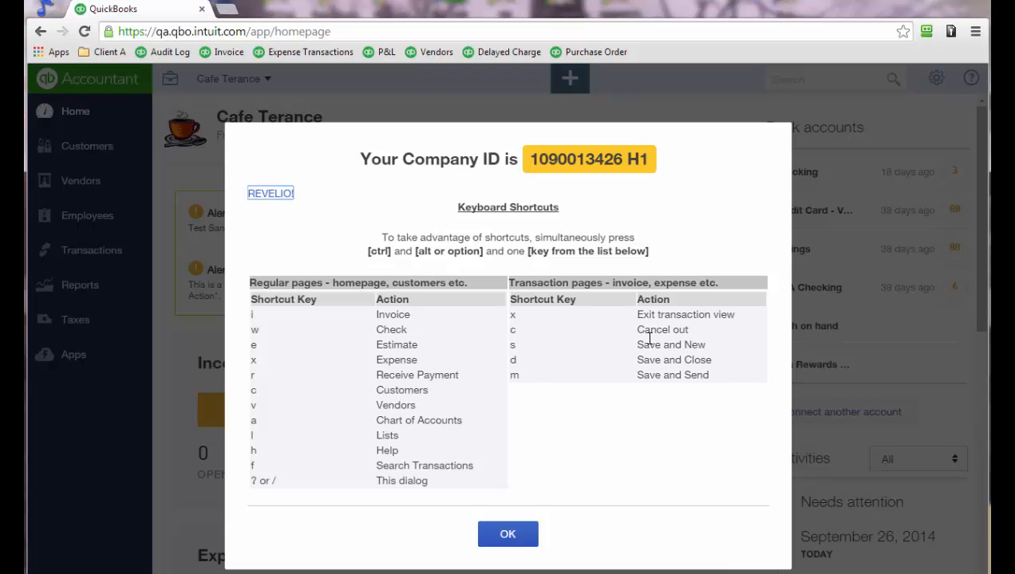
{"action": "key", "text": "Escape"}
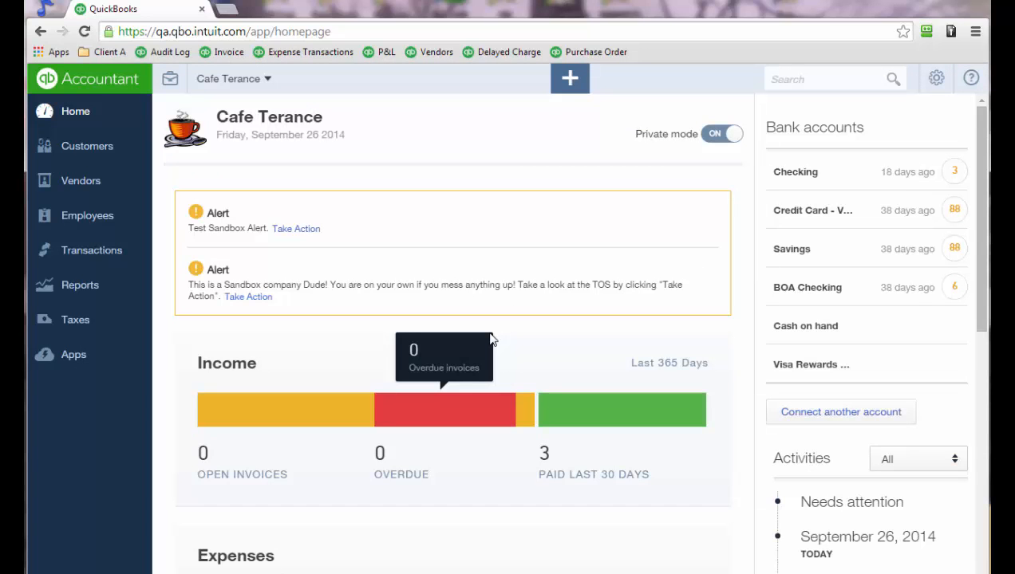
Open the check form, shift the payment date forward and back by single days, and reset it to today
{"action": "key", "text": "ctrl+alt+w"}
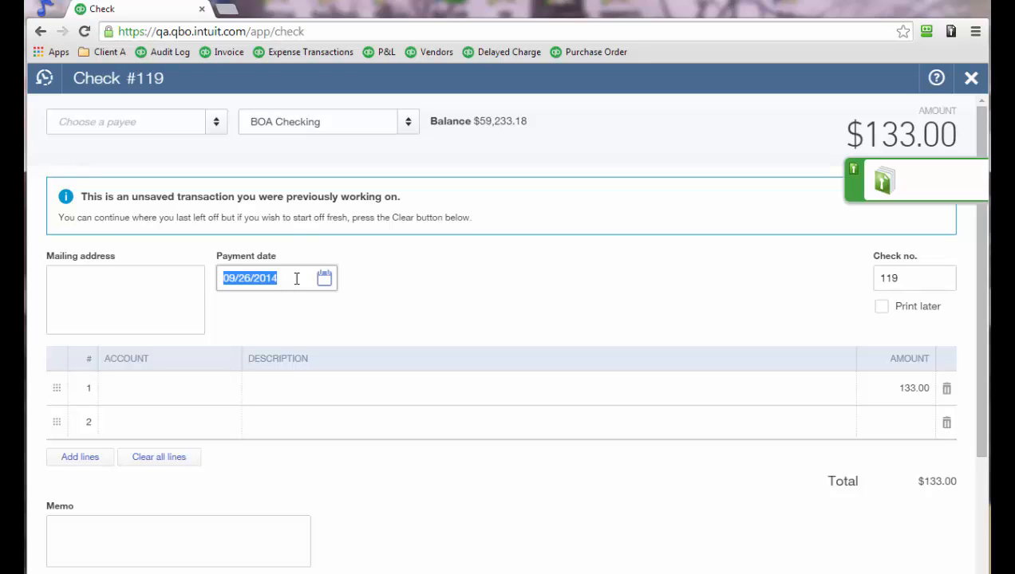
{"action": "key", "text": "plus"}
{"action": "key", "text": "plus"}
{"action": "key", "text": "plus"}
{"action": "key", "text": "plus"}
{"action": "key", "text": "plus"}
{"action": "key", "text": "plus"}
{"action": "key", "text": "minus"}
{"action": "key", "text": "minus"}
{"action": "key", "text": "t"}
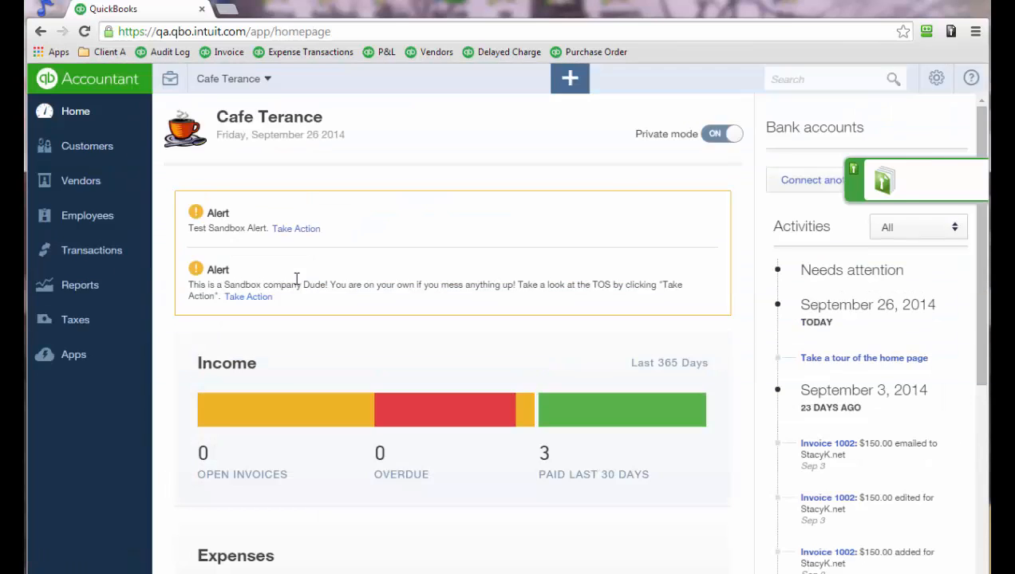
Enter the amount of the check's first line as the calculation 47.5+9.54
{"action": "left_click", "coordinate": [890, 389]}
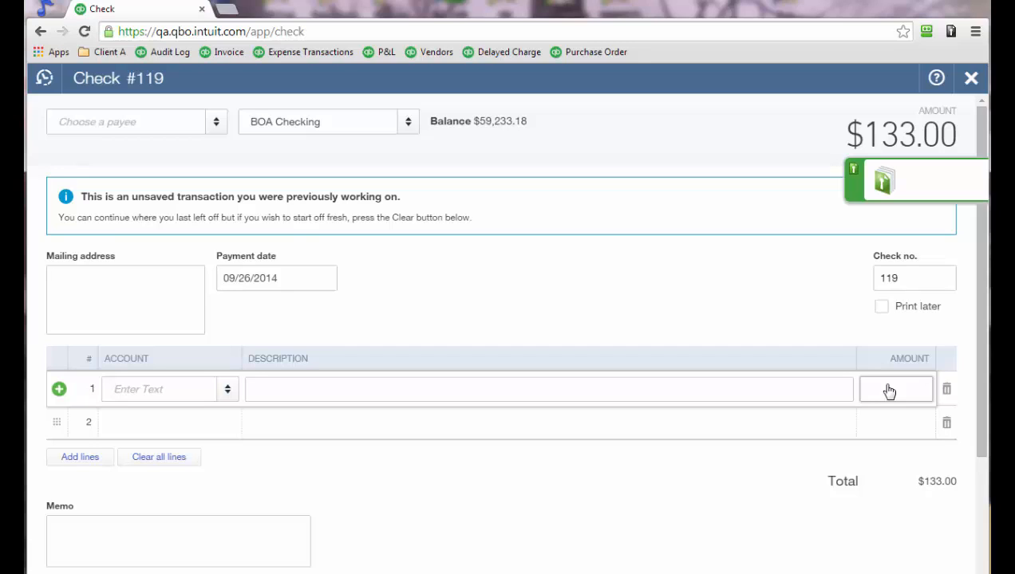
{"action": "type", "text": "47.5"}
{"action": "type", "text": "+"}
{"action": "type", "text": "9.54"}
{"action": "key", "text": "Tab"}
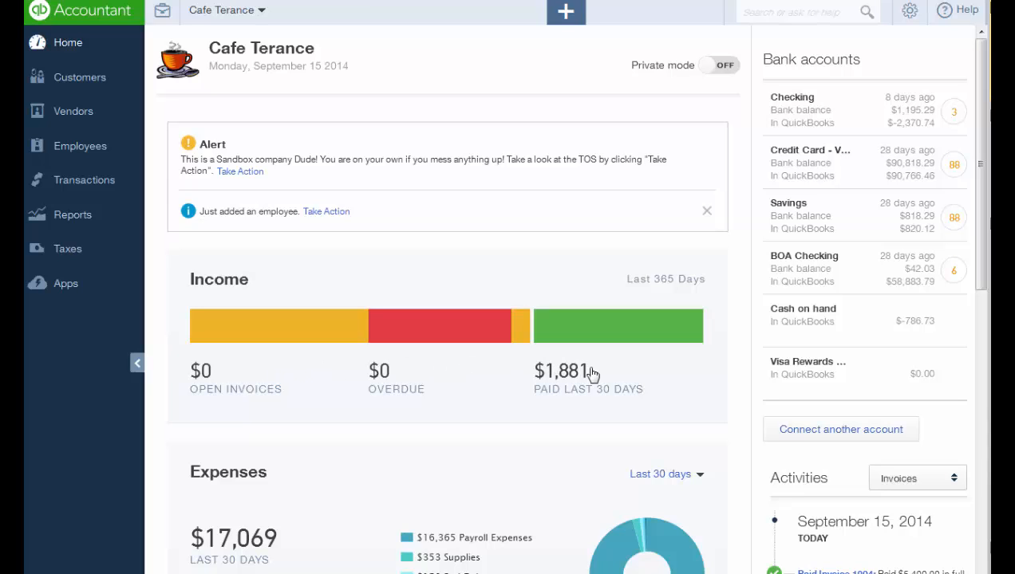
Examine the Expenses and Profit and Loss charts on the home page, including the Aug 17 income figure
{"action": "scroll", "coordinate": [257, 213], "scroll_direction": "down", "scroll_amount": 5}
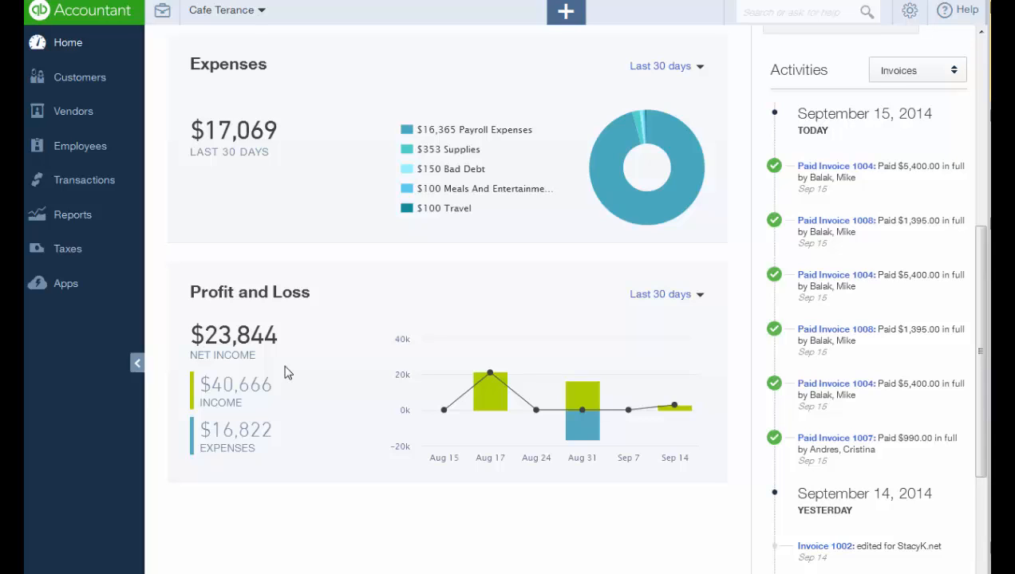
{"action": "mouse_move", "coordinate": [490, 395]}
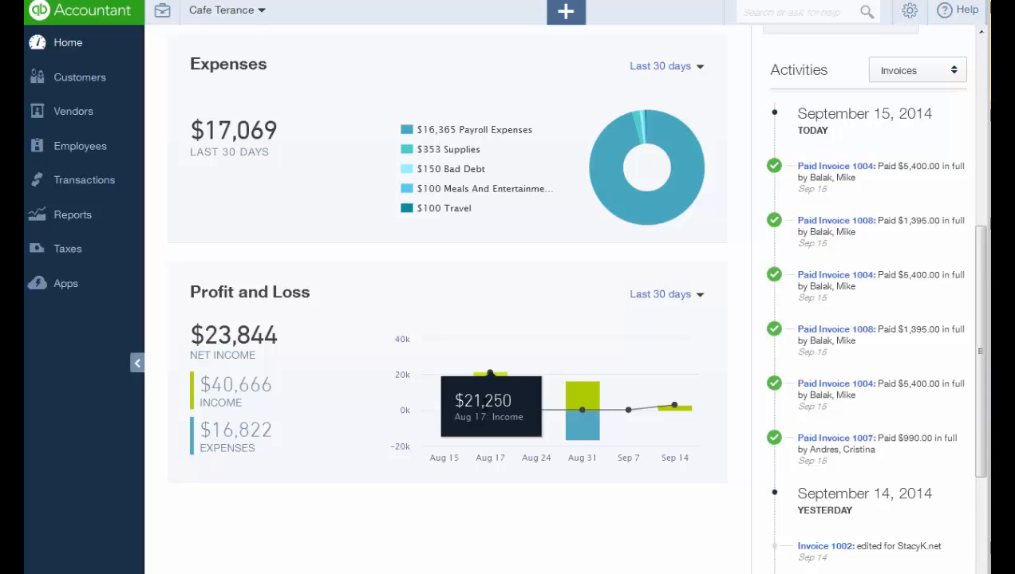
{"action": "scroll", "coordinate": [890, 398], "scroll_direction": "up", "scroll_amount": 5}
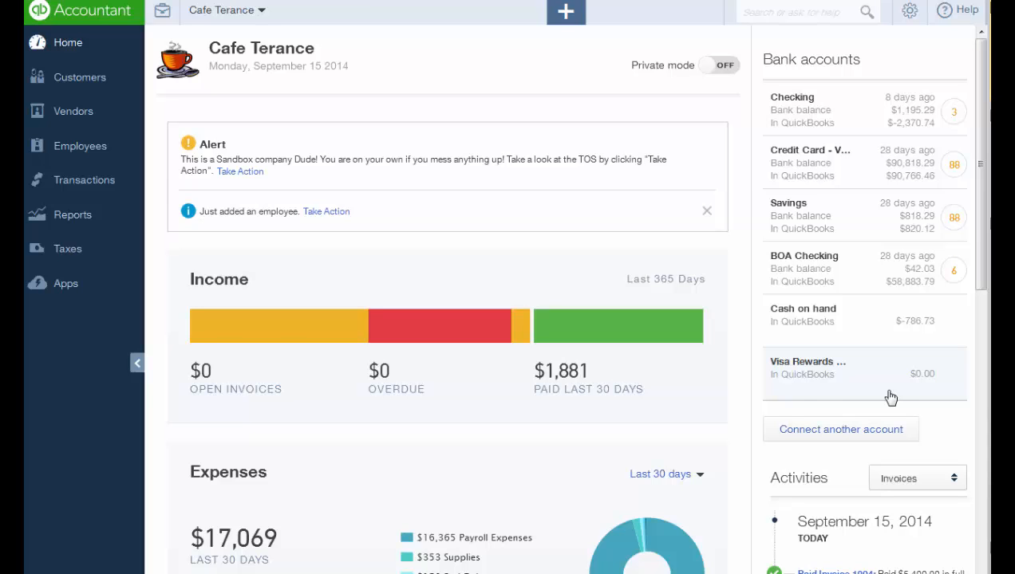
Filter the home page activities to Invoices and switch on Private mode
{"action": "scroll", "coordinate": [891, 397], "scroll_direction": "down", "scroll_amount": 5}
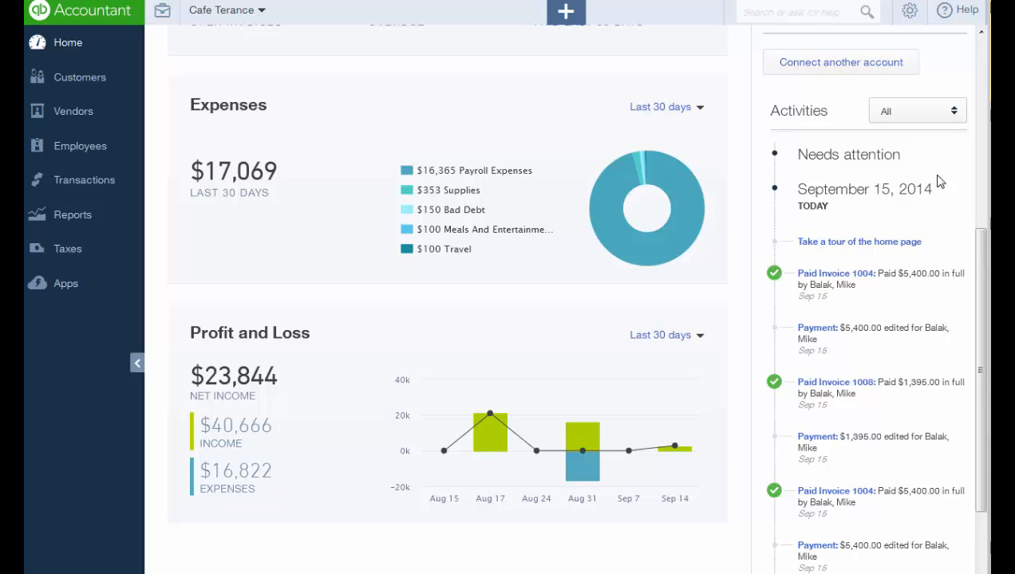
{"action": "left_click", "coordinate": [962, 117]}
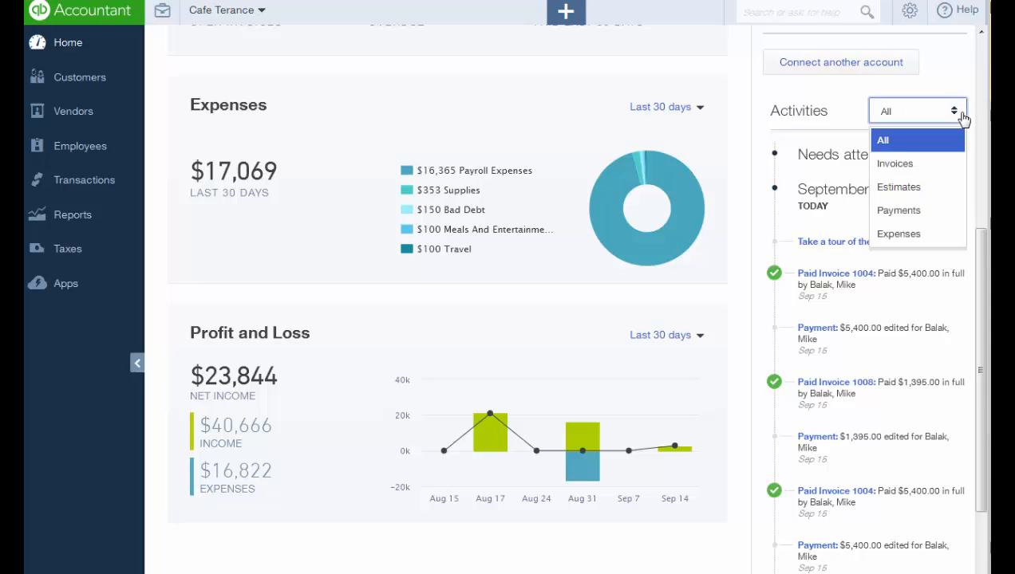
{"action": "left_click", "coordinate": [930, 166]}
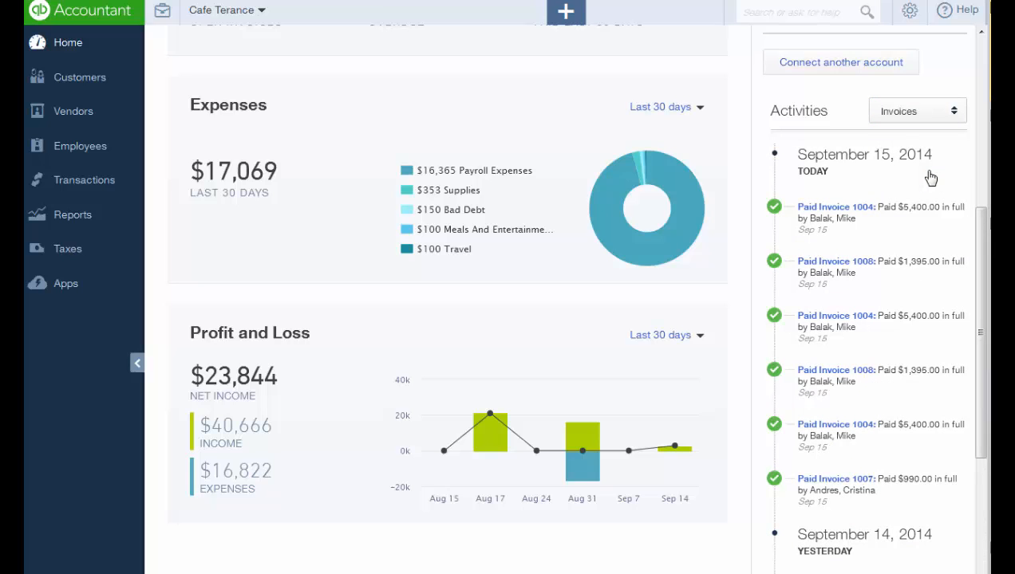
{"action": "scroll", "coordinate": [718, 93], "scroll_direction": "up", "scroll_amount": 5}
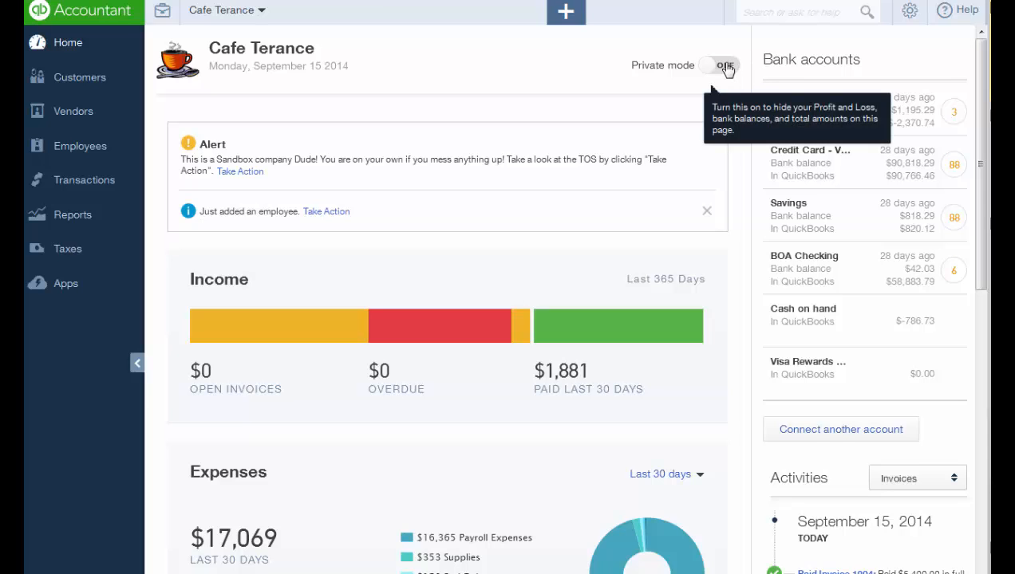
{"action": "left_click", "coordinate": [728, 70]}
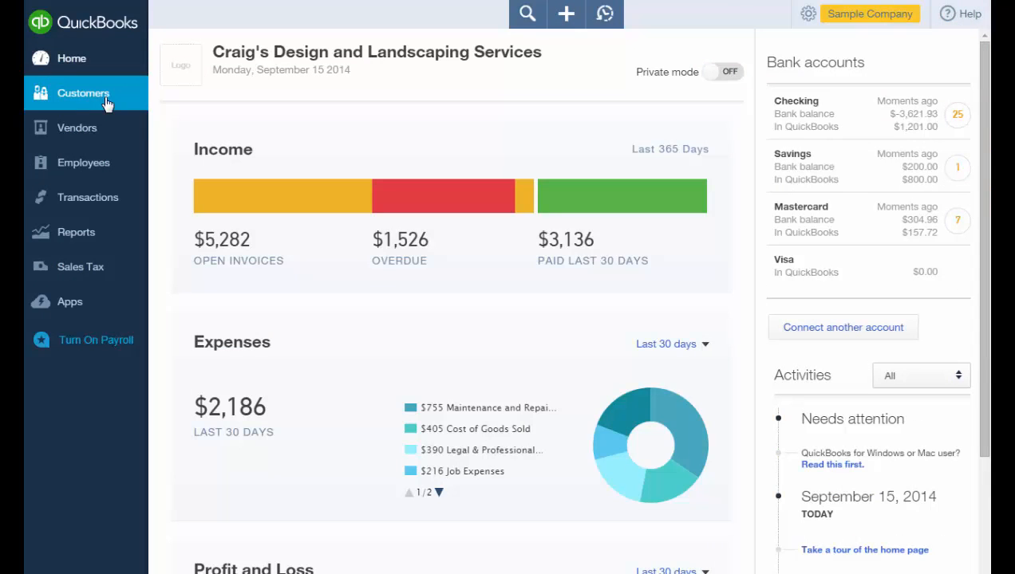
Open the customer list and filter it to customers with open invoices
{"action": "left_click", "coordinate": [106, 104]}
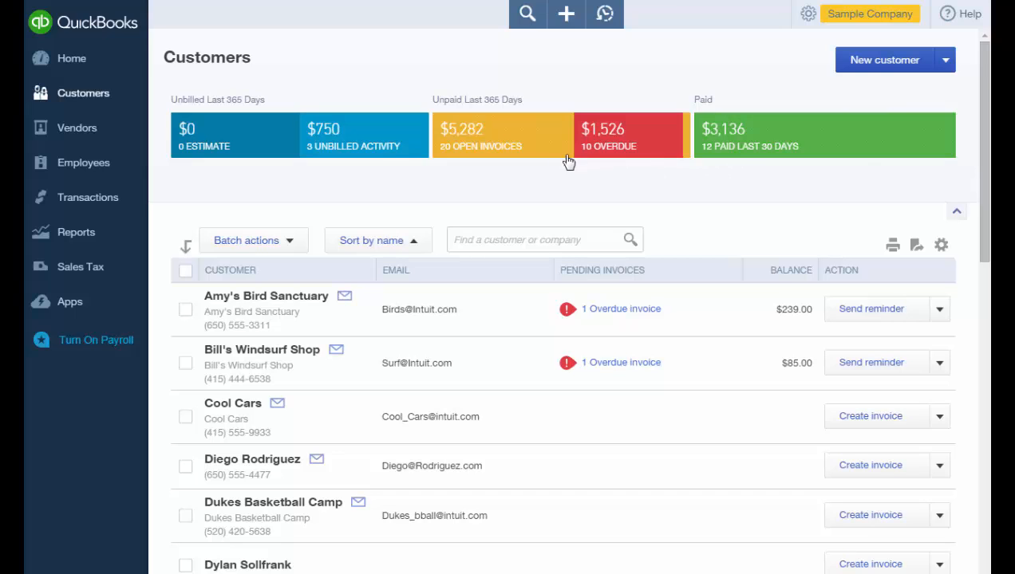
{"action": "left_click", "coordinate": [501, 144]}
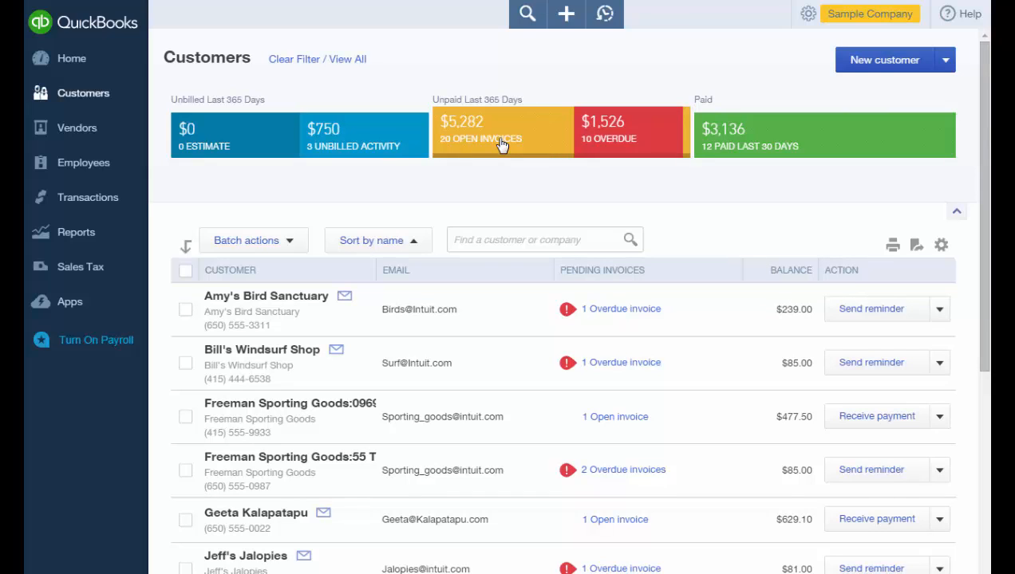
Examine the options for adding or importing customers and the column and row settings of the customer list
{"action": "left_click", "coordinate": [900, 73]}
{"action": "left_click", "coordinate": [946, 61]}
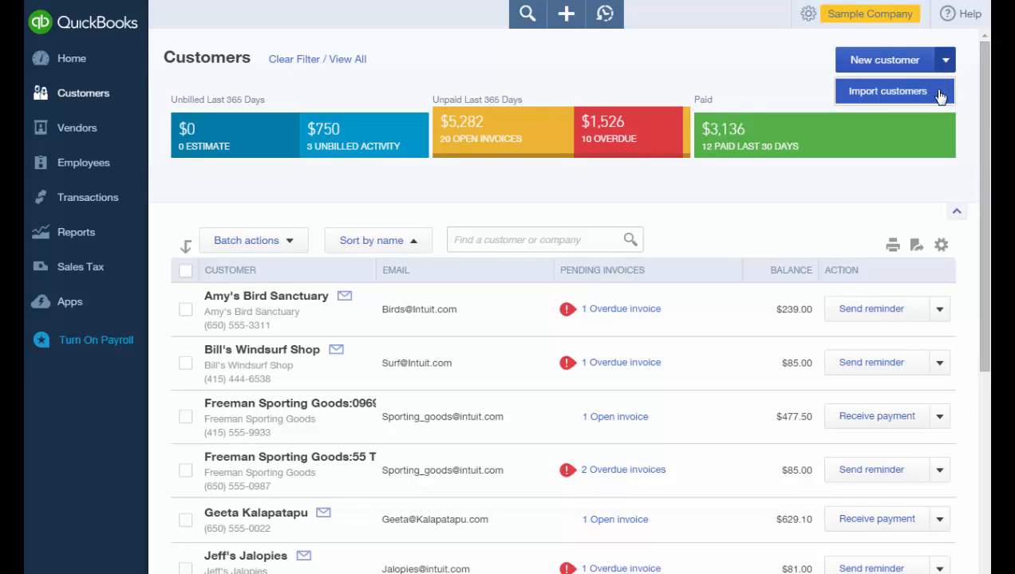
{"action": "left_click", "coordinate": [939, 92]}
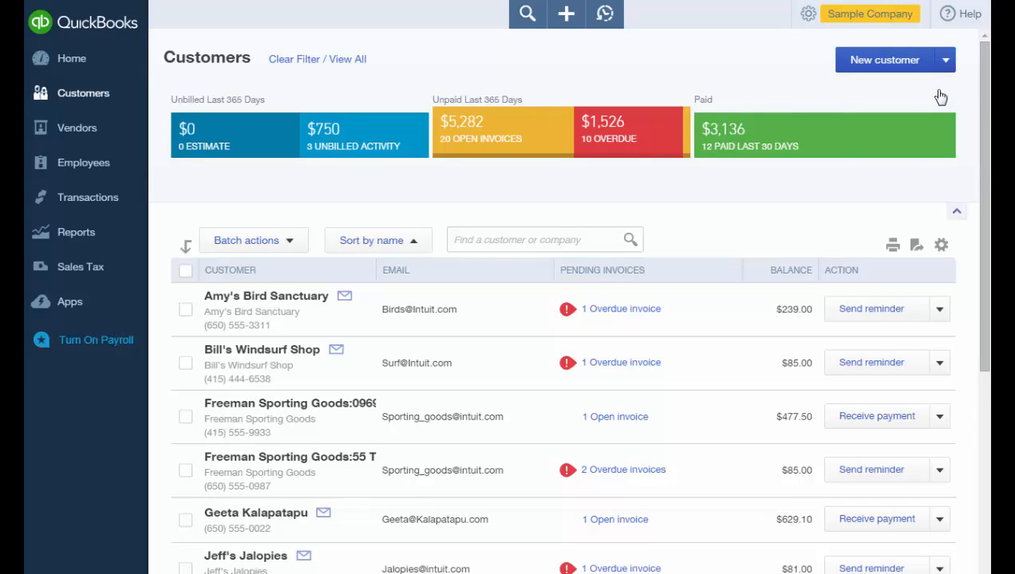
{"action": "left_click", "coordinate": [941, 246]}
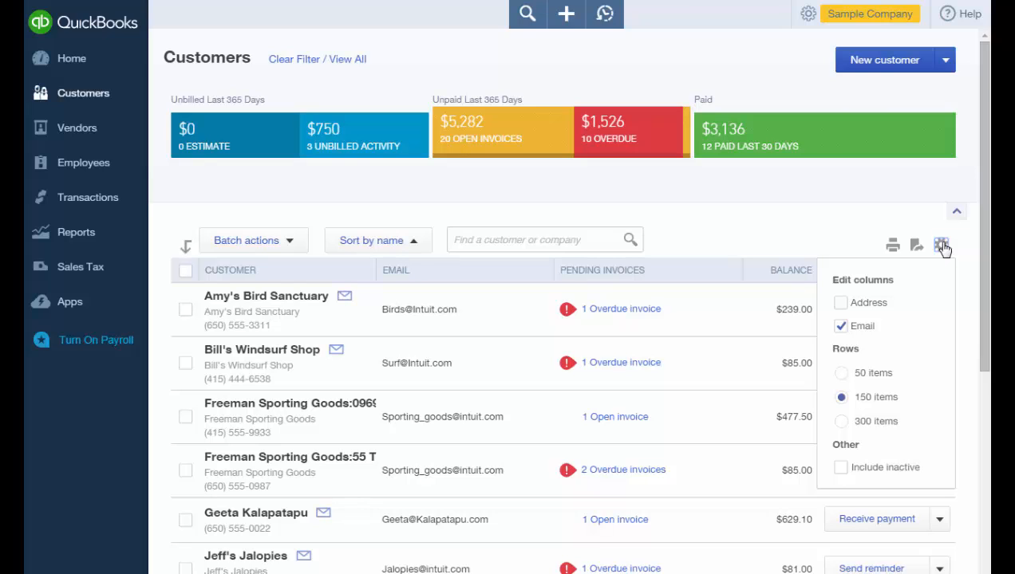
View the customer record of Amy's Bird Sanctuary and return to the customer list
{"action": "left_click", "coordinate": [289, 300]}
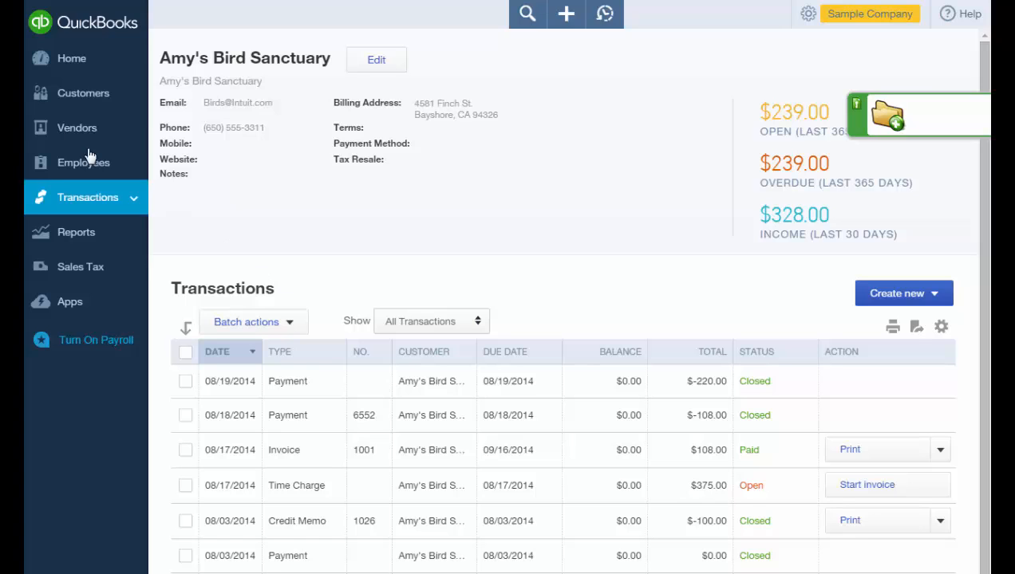
{"action": "left_click", "coordinate": [29, 0]}
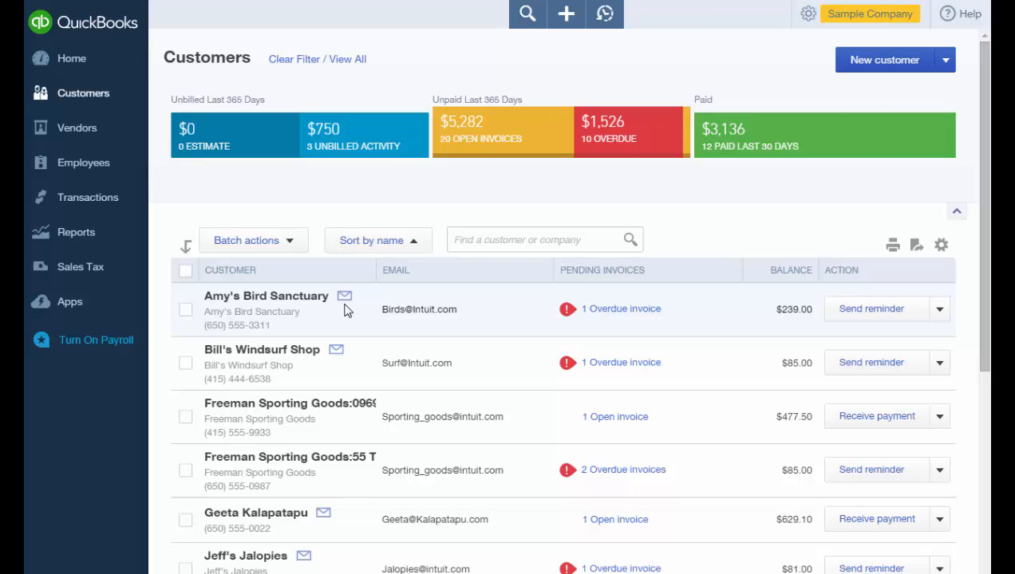
Search the customer list for "kookie" and open the customer Kookies by Kathy
{"action": "left_click", "coordinate": [460, 243]}
{"action": "type", "text": "Kookie"}
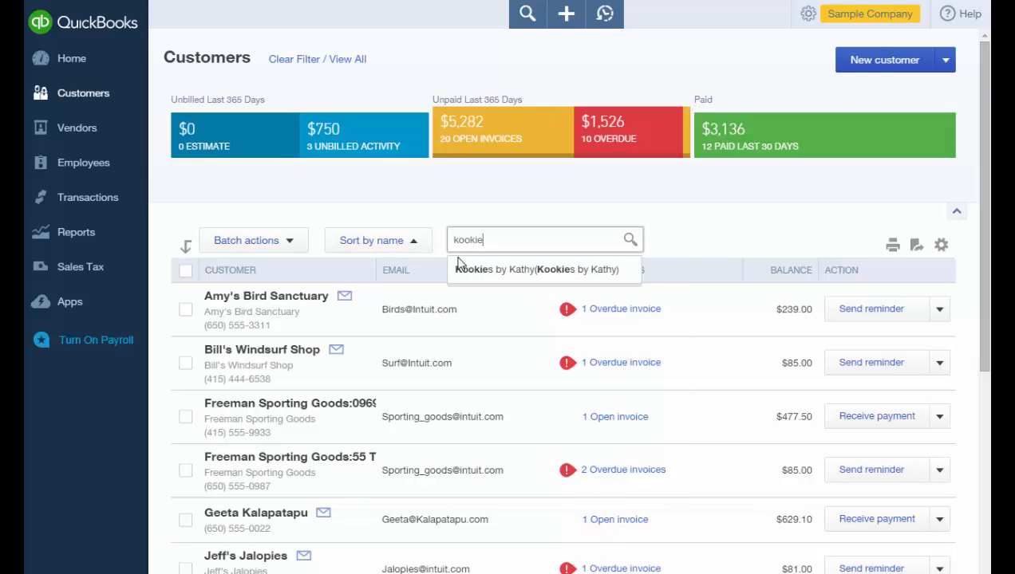
{"action": "left_click", "coordinate": [465, 271]}
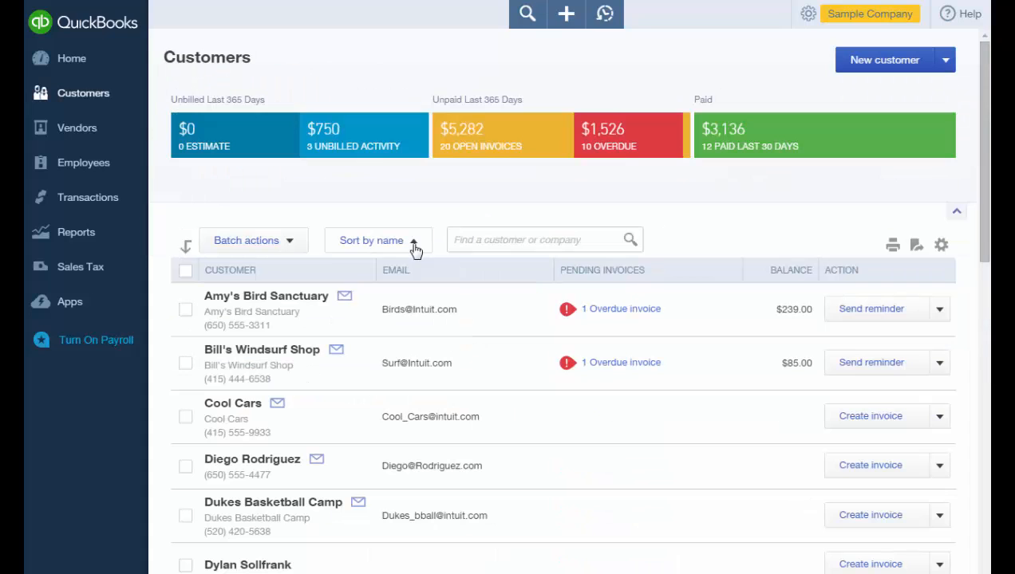
Check the sorting choices of the customer list and the actions available for Amy's Bird Sanctuary
{"action": "left_click", "coordinate": [414, 244]}
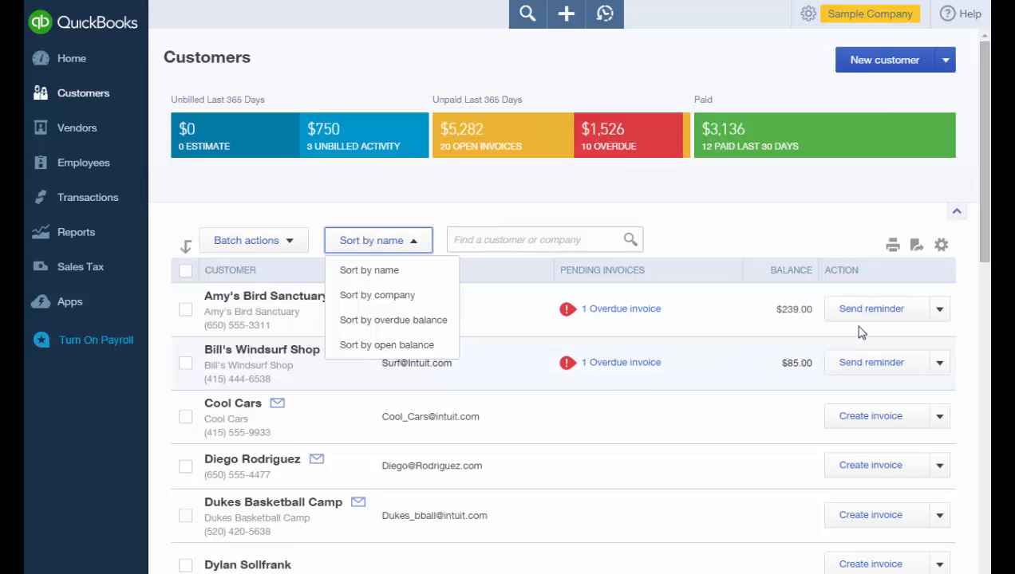
{"action": "left_click", "coordinate": [940, 314]}
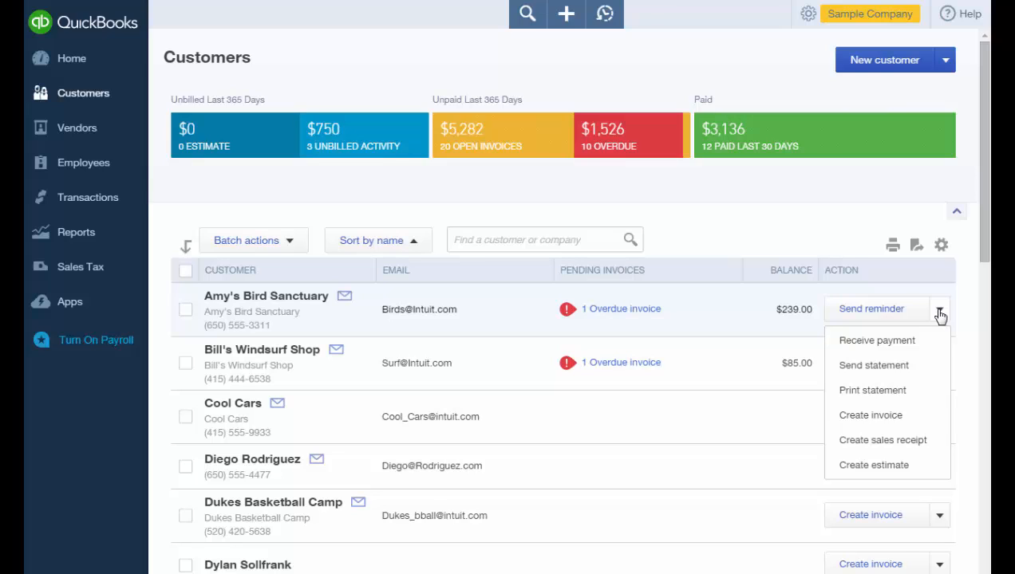
Show the batch actions for Amy's Bird Sanctuary, Bill's Windsurf Shop and Cool Cars, and open the overdue invoice of Amy's Bird Sanctuary
{"action": "left_click", "coordinate": [185, 309]}
{"action": "left_click", "coordinate": [186, 363]}
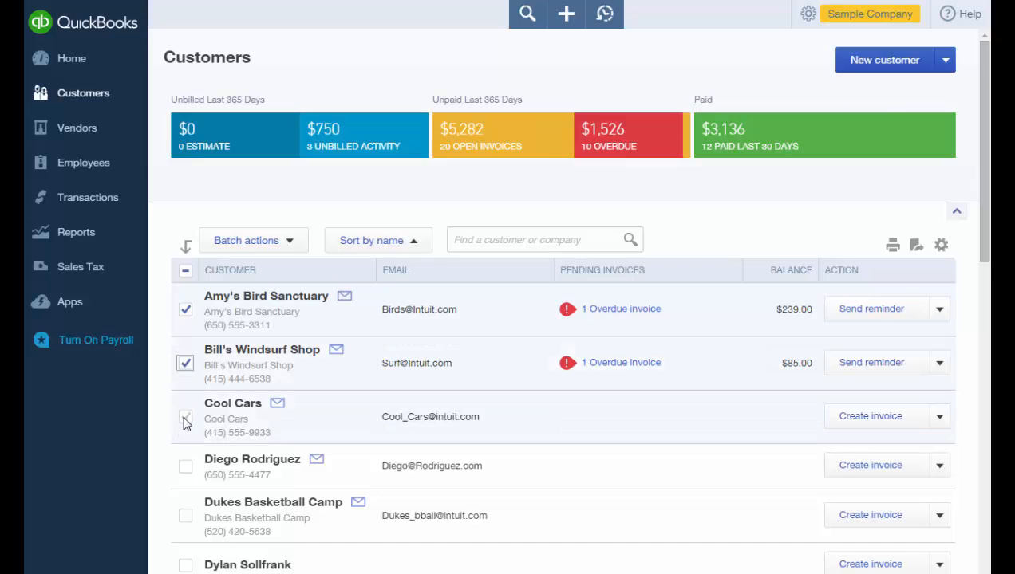
{"action": "left_click", "coordinate": [186, 417]}
{"action": "left_click", "coordinate": [289, 241]}
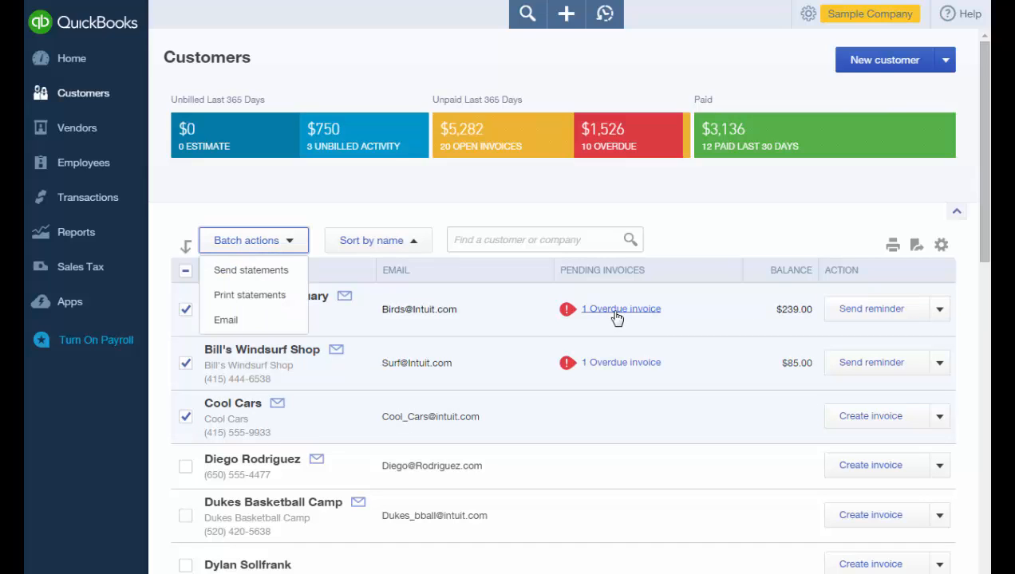
{"action": "left_click", "coordinate": [617, 311]}
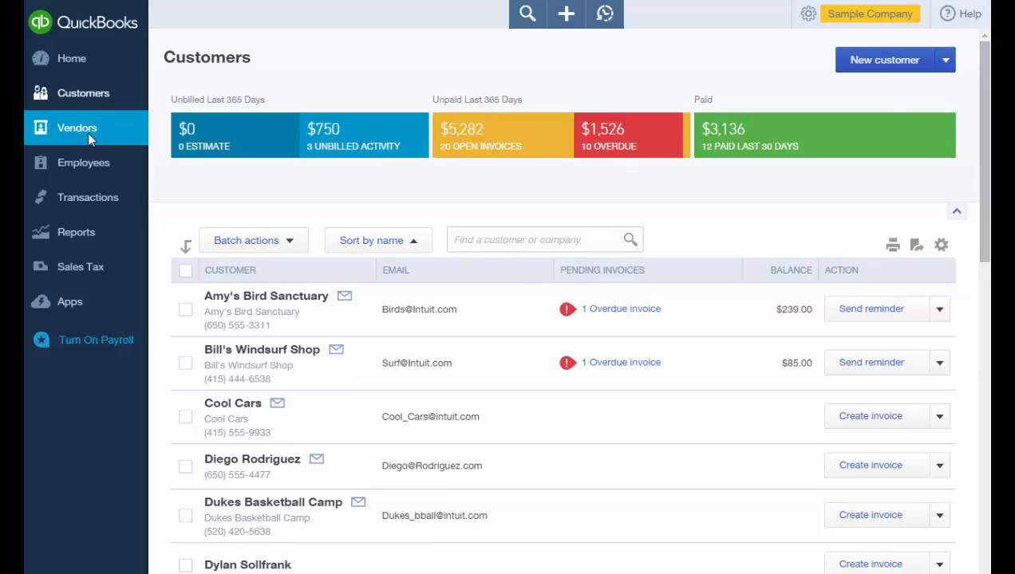
Open the vendor list and view the additional options for adding new vendors
{"action": "left_click", "coordinate": [87, 135]}
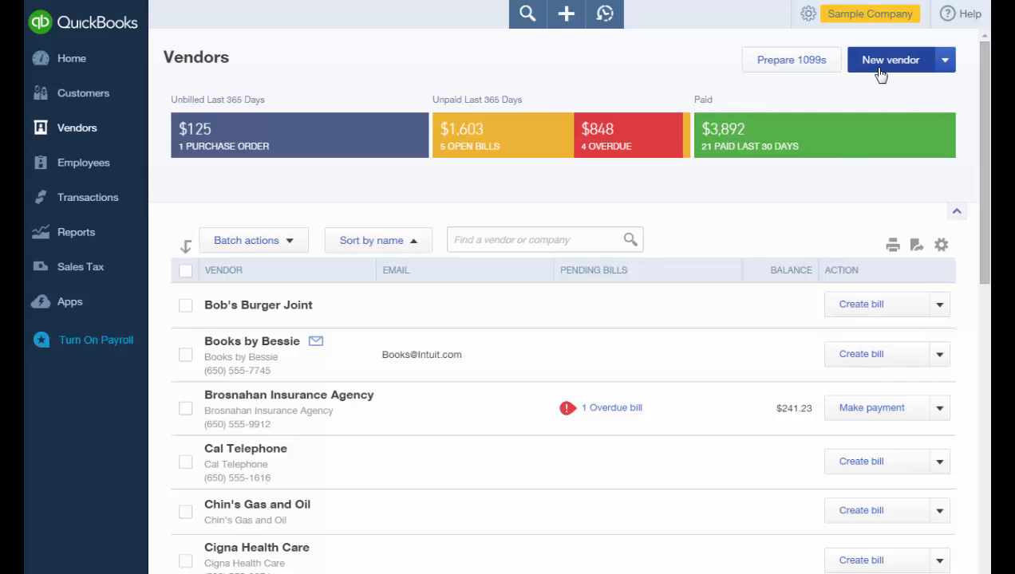
{"action": "left_click", "coordinate": [946, 65]}
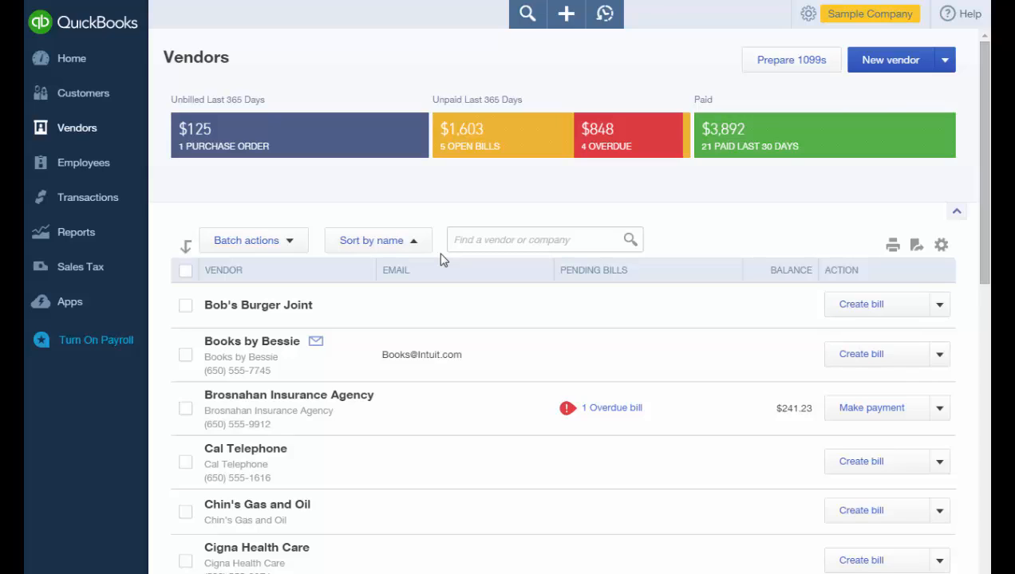
View the Employees page and open the Banking page with the new bank and credit card transactions
{"action": "left_click", "coordinate": [91, 172]}
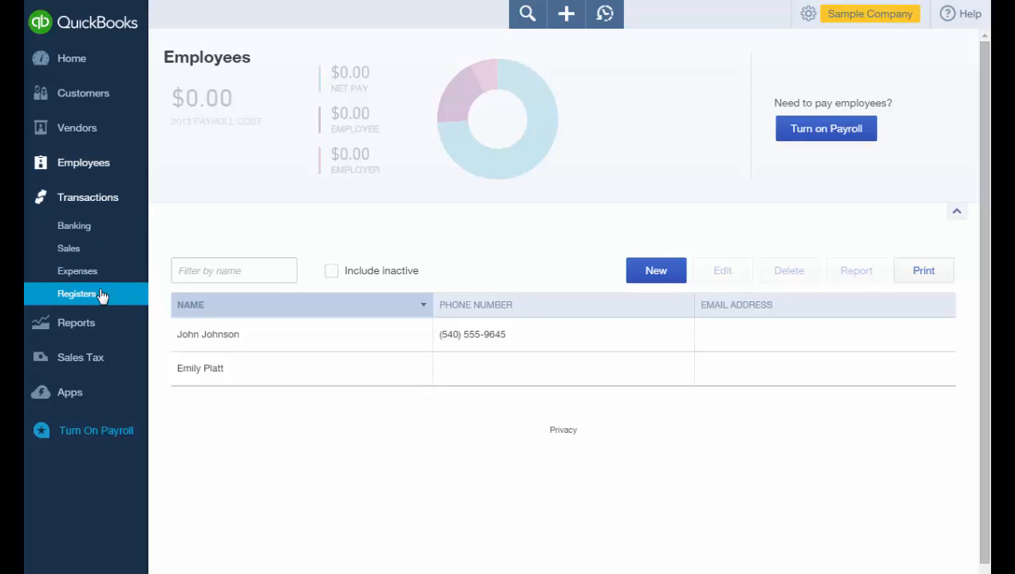
{"action": "left_click", "coordinate": [74, 227]}
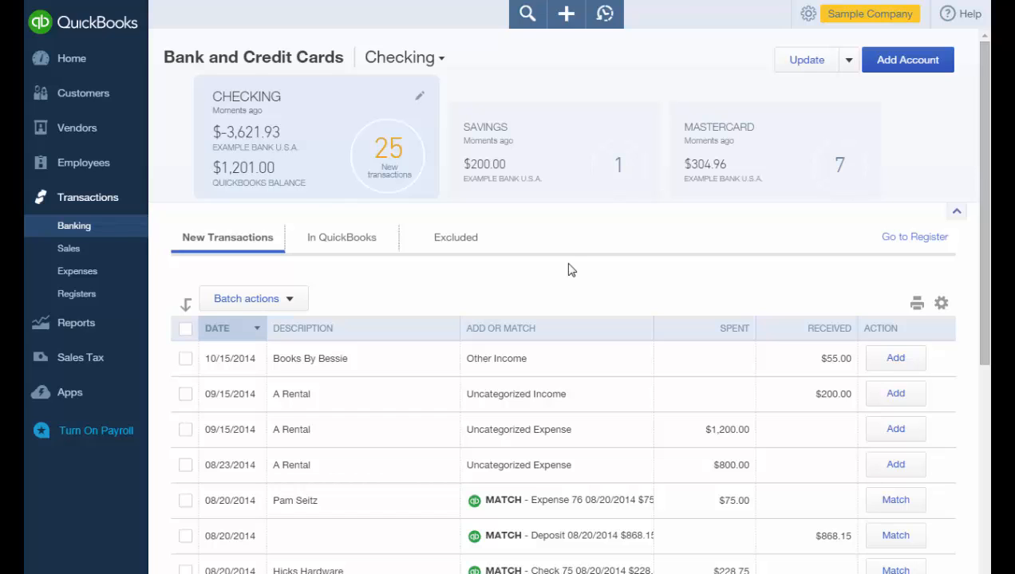
Open the sales transactions, check the transaction types offered for new sales, and open the $477.50 invoice dated 08/20/2014
{"action": "left_click", "coordinate": [100, 257]}
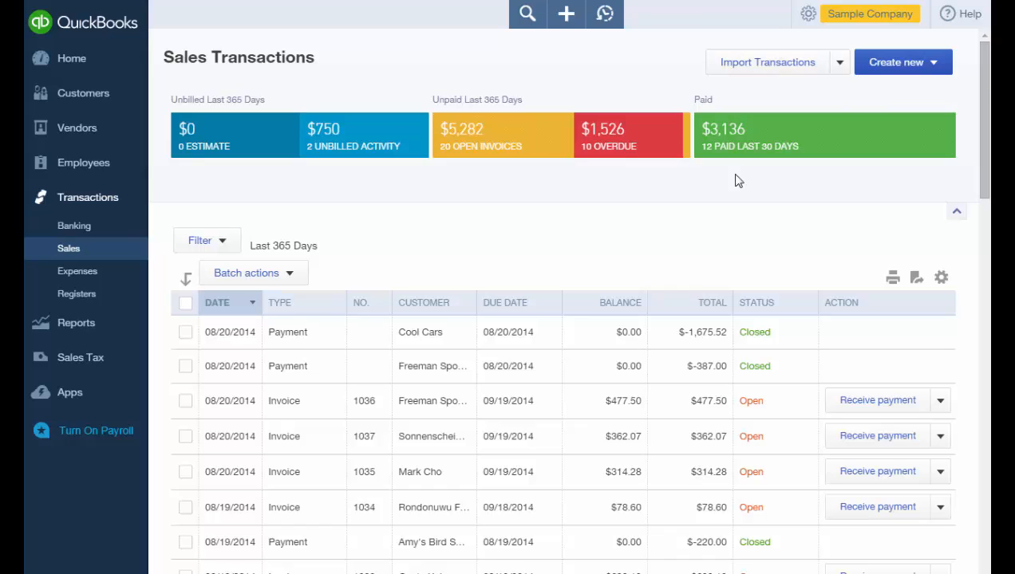
{"action": "left_click", "coordinate": [939, 73]}
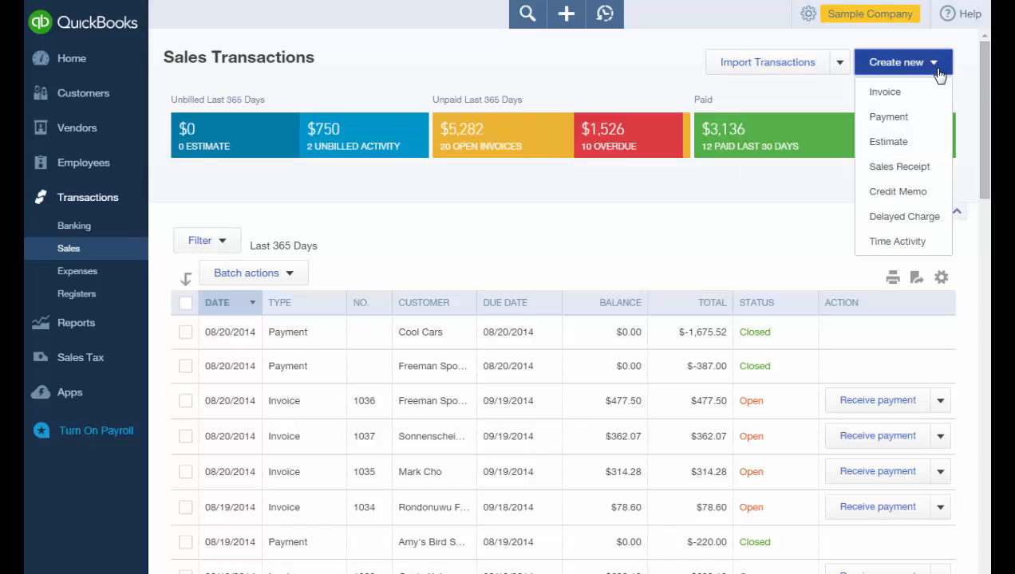
{"action": "left_click", "coordinate": [939, 75]}
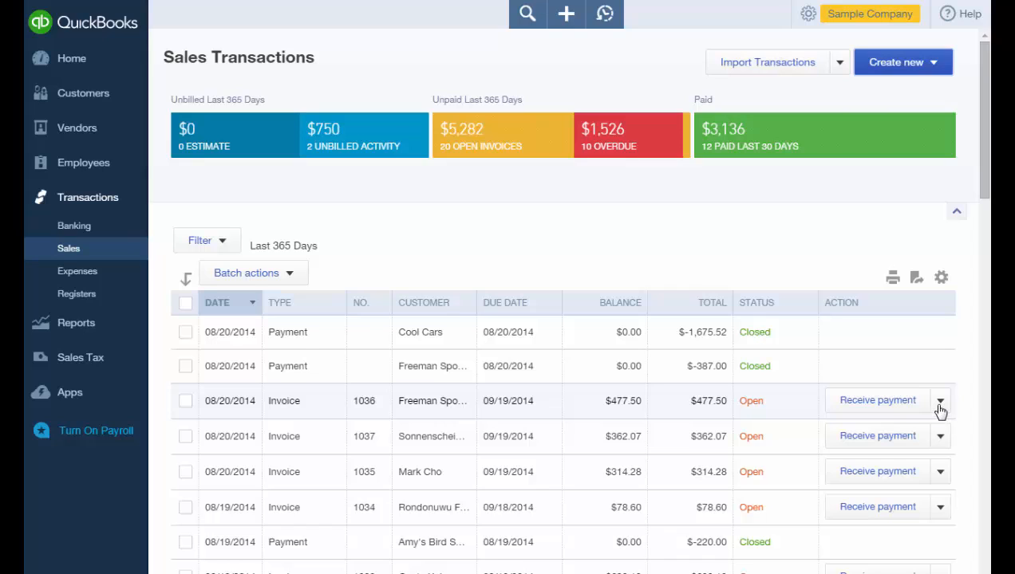
{"action": "left_click", "coordinate": [567, 405]}
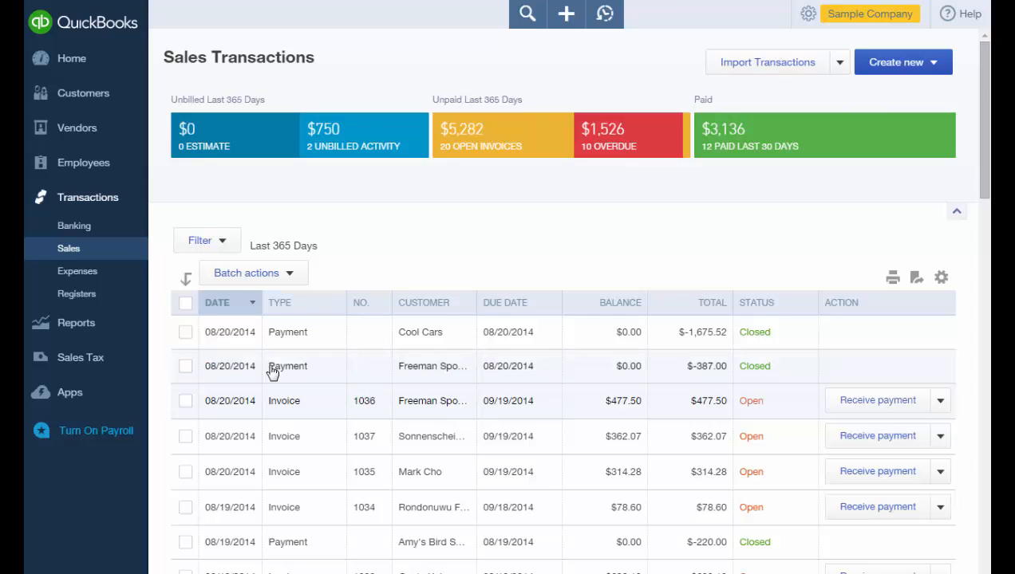
Filter the sales transactions to open invoices and show the batch actions for all of them
{"action": "left_click", "coordinate": [481, 155]}
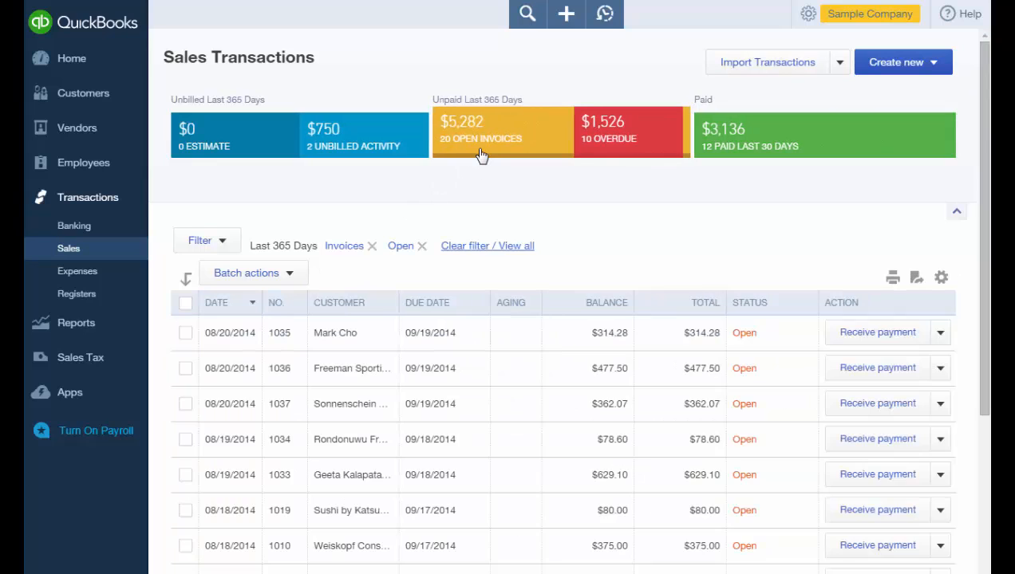
{"action": "left_click", "coordinate": [186, 304]}
{"action": "left_click", "coordinate": [290, 274]}
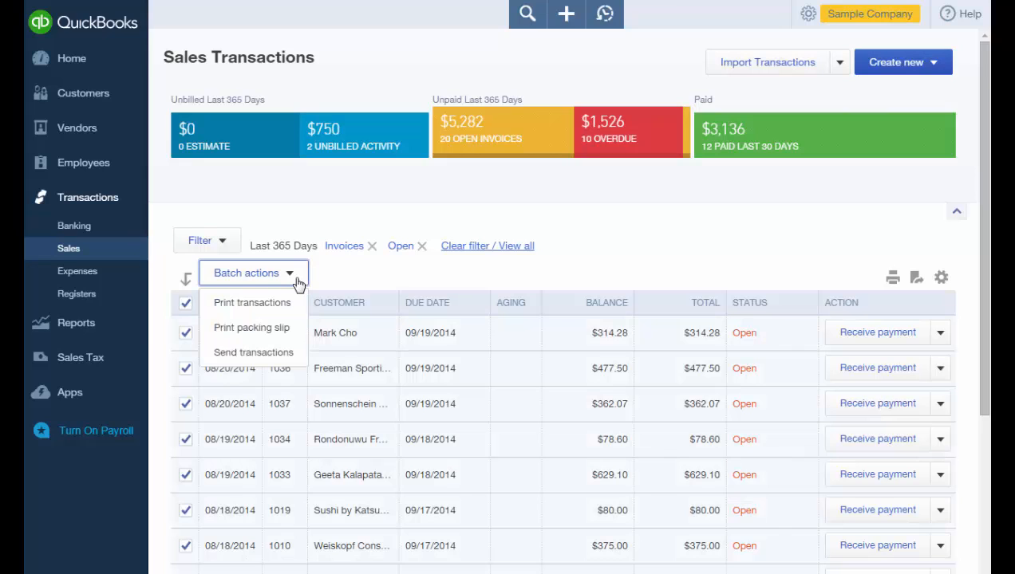
Open the expense transactions, view the 09/01/2014 Squeaky Kleen Car Wash expense, and check the transaction types offered for new expenses
{"action": "left_click", "coordinate": [90, 279]}
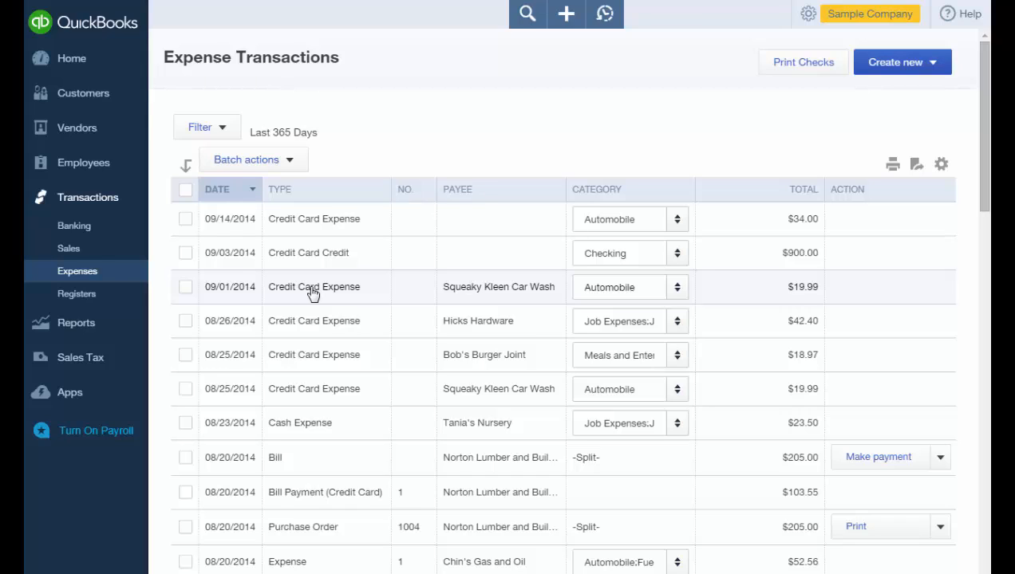
{"action": "left_click", "coordinate": [313, 293]}
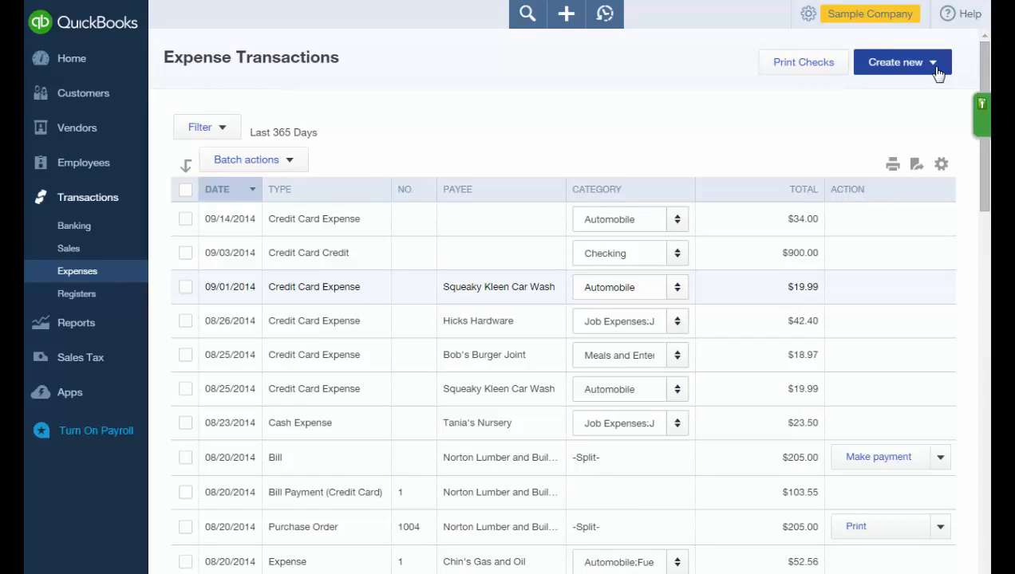
{"action": "left_click", "coordinate": [938, 73]}
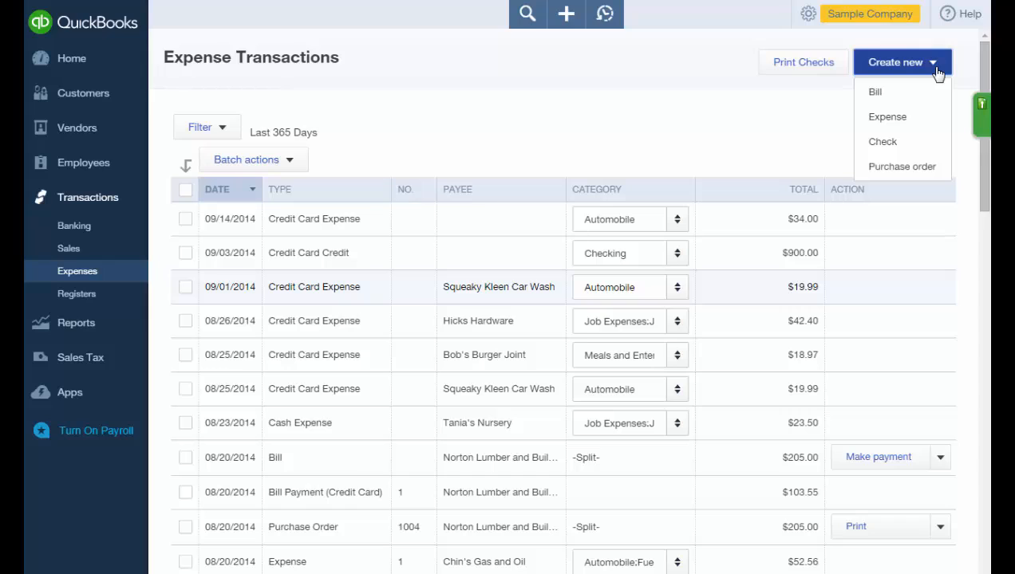
{"action": "left_click", "coordinate": [938, 73]}
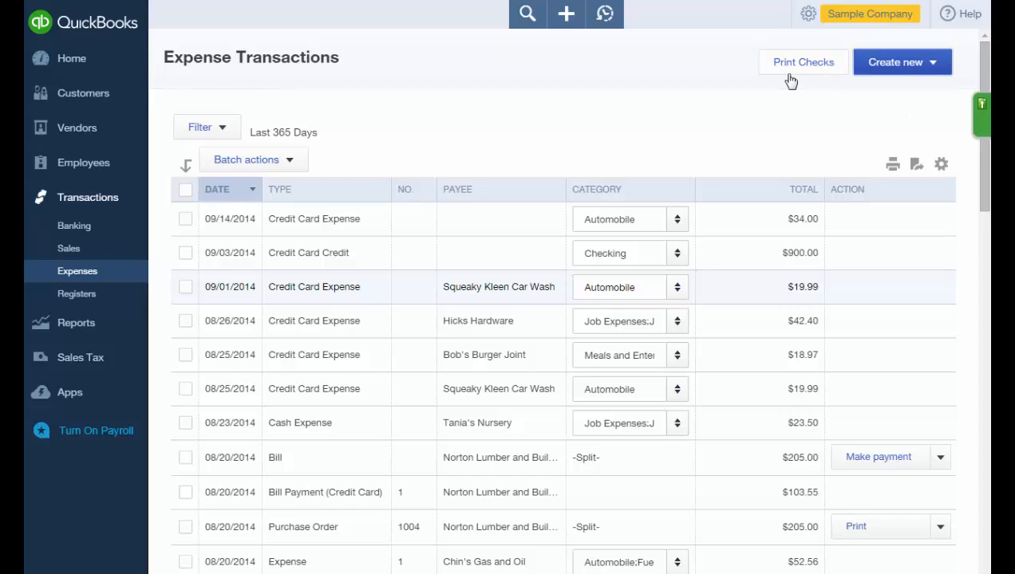
Open the list of registers and go to the register of the Checking account
{"action": "left_click", "coordinate": [92, 299]}
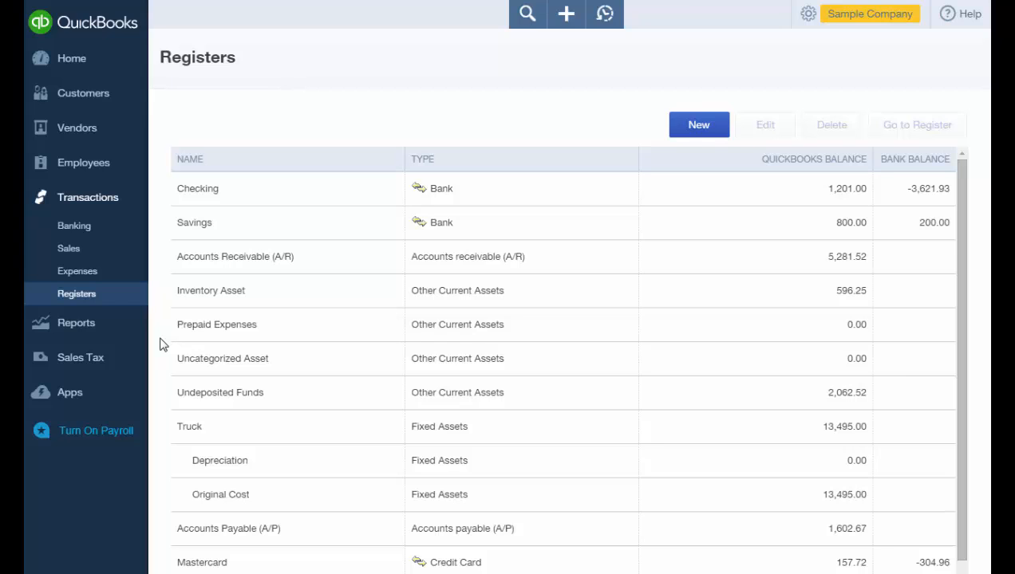
{"action": "left_click", "coordinate": [256, 206]}
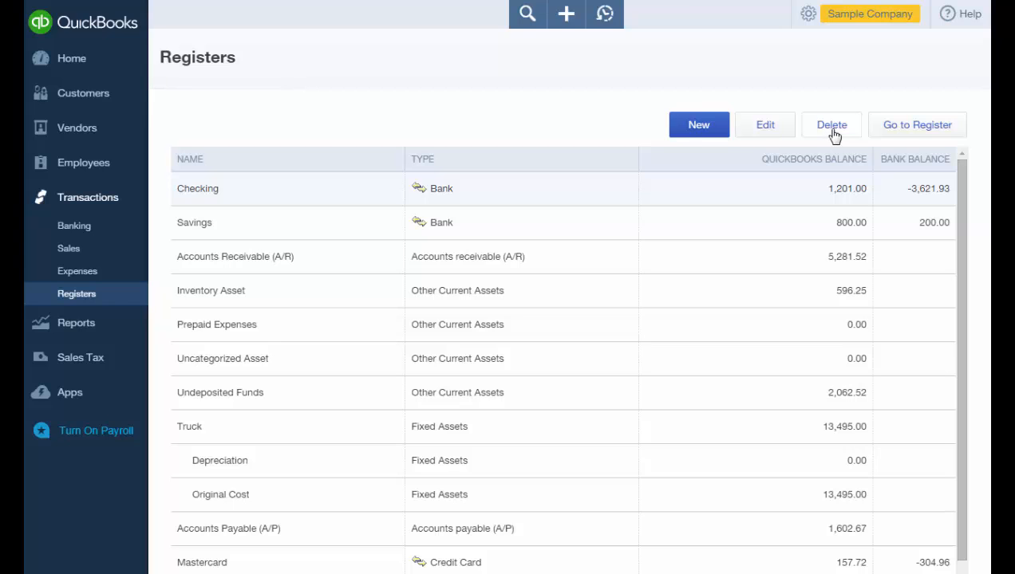
{"action": "left_click", "coordinate": [888, 134]}
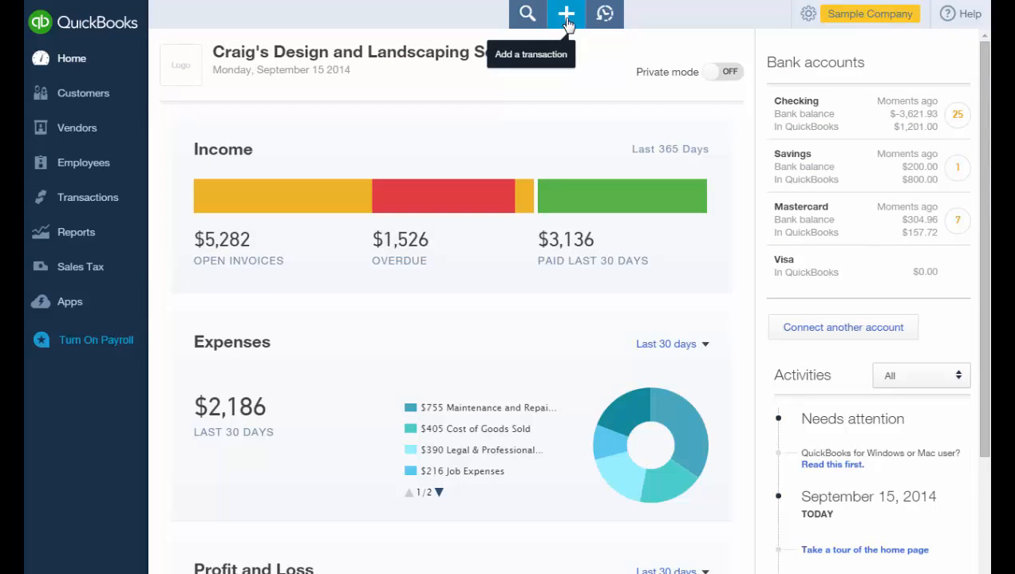
Show the transaction types in the quick Create list and switch it to its short and back to its full version
{"action": "left_click", "coordinate": [566, 24]}
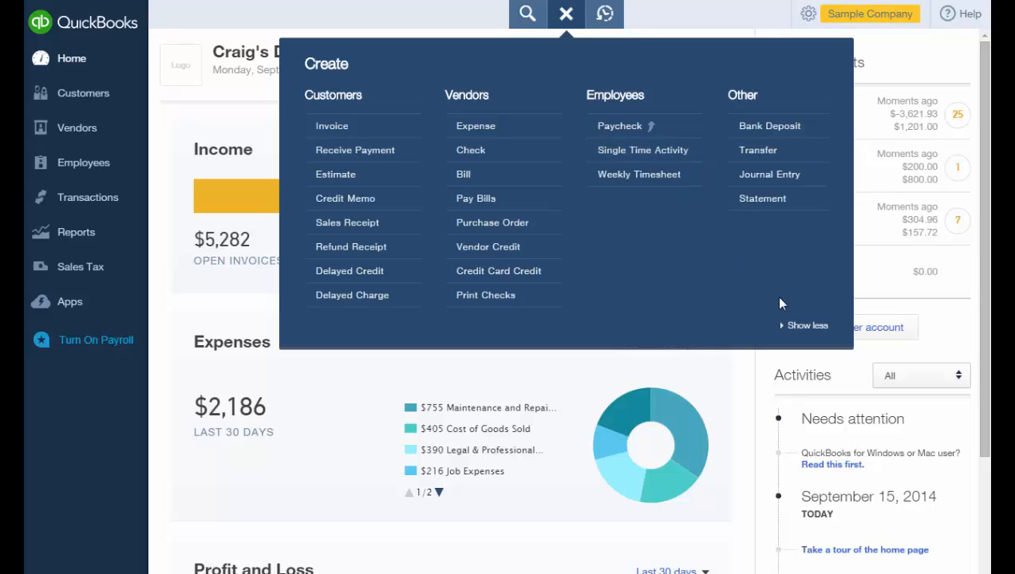
{"action": "left_click", "coordinate": [808, 327]}
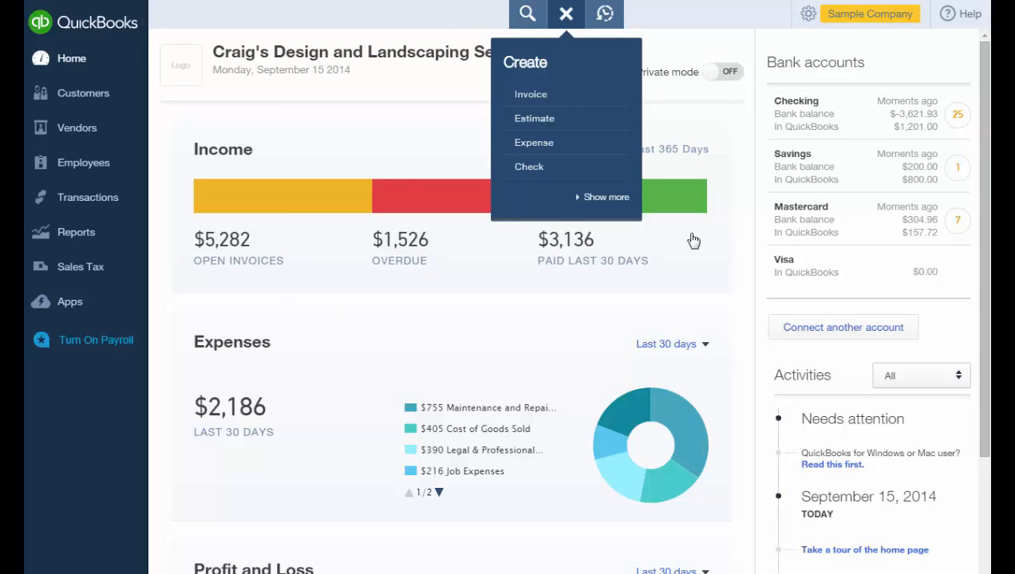
{"action": "left_click", "coordinate": [598, 200]}
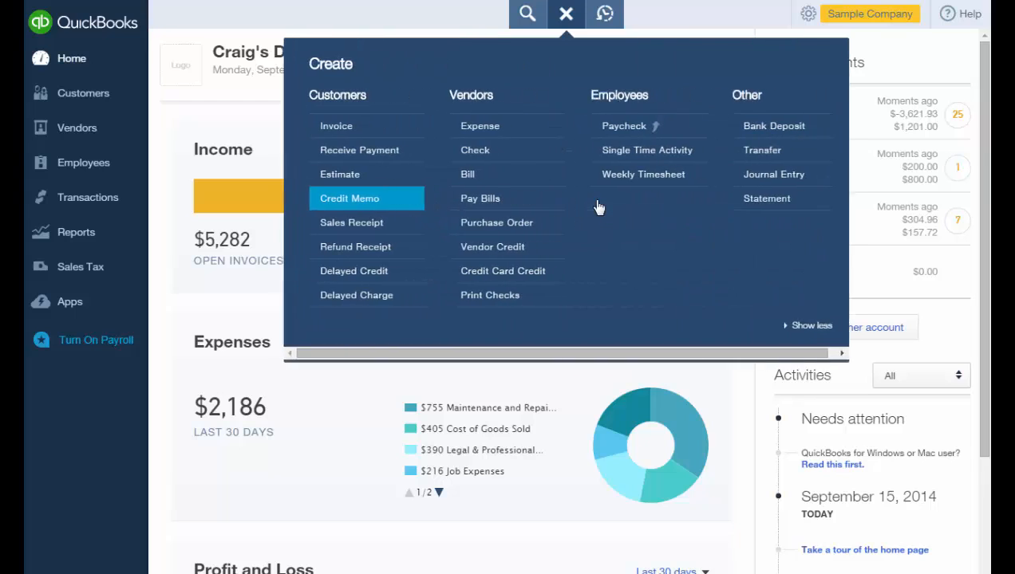
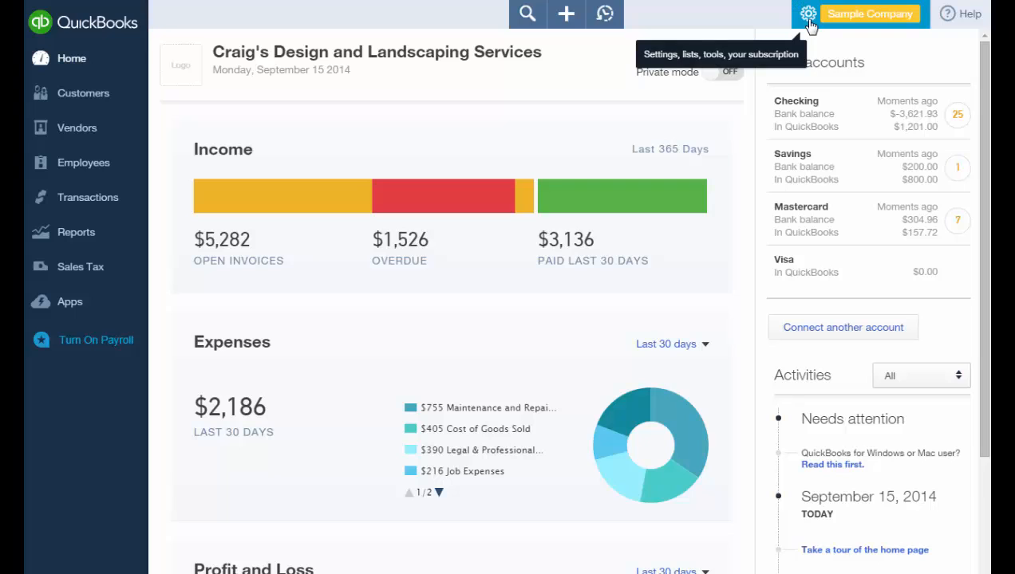
Open the company settings and view the sales settings
{"action": "left_click", "coordinate": [808, 16]}
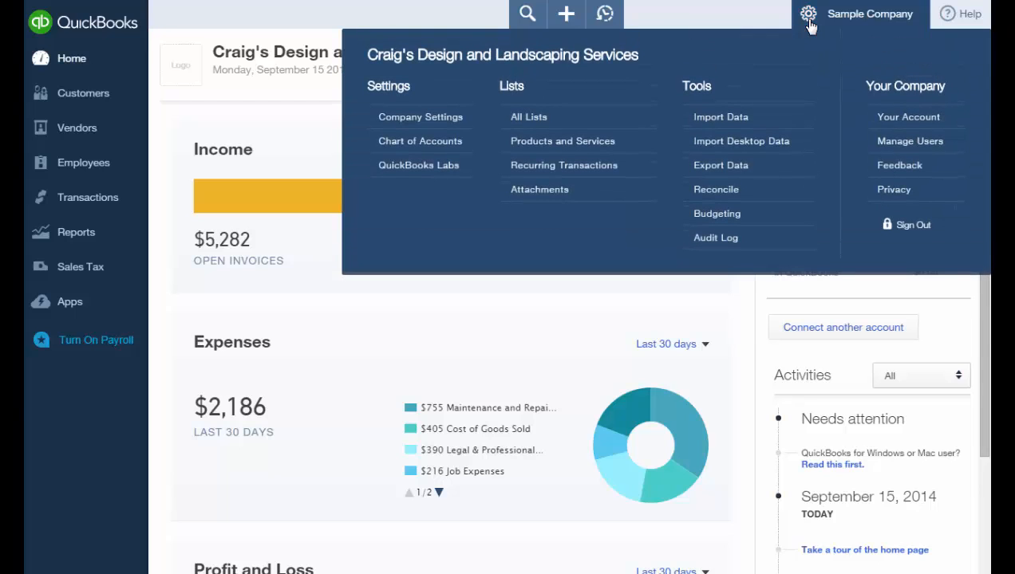
{"action": "left_click", "coordinate": [460, 120]}
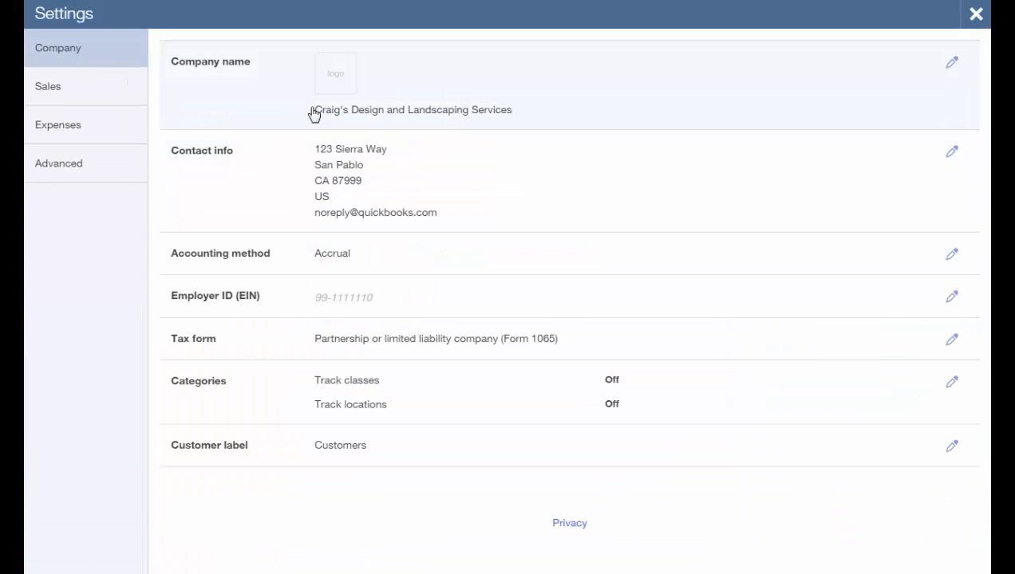
{"action": "left_click", "coordinate": [104, 99]}
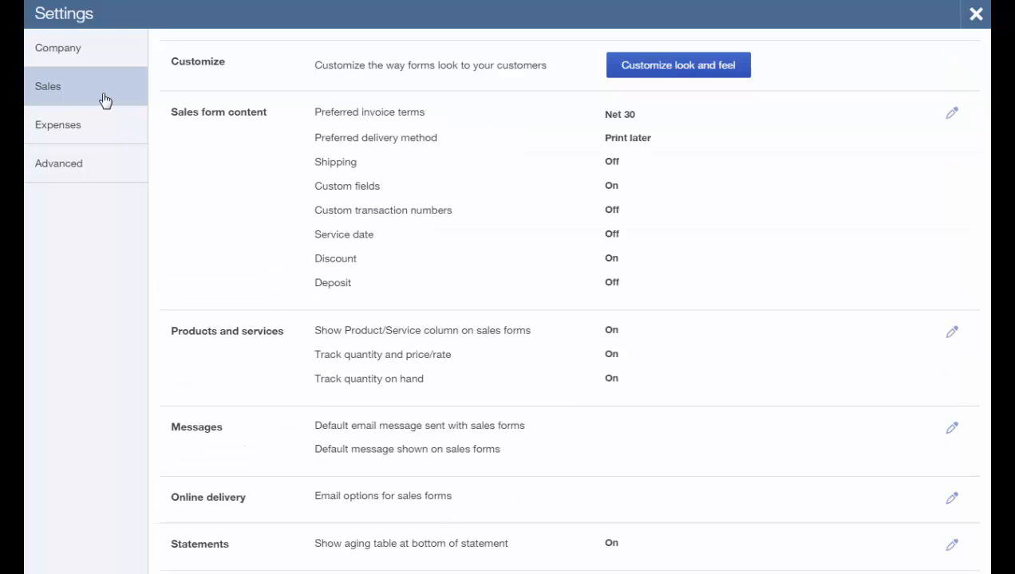
Open the look and feel customization of the sales forms and review the style, header, column, footer and further refinement options
{"action": "left_click", "coordinate": [639, 70]}
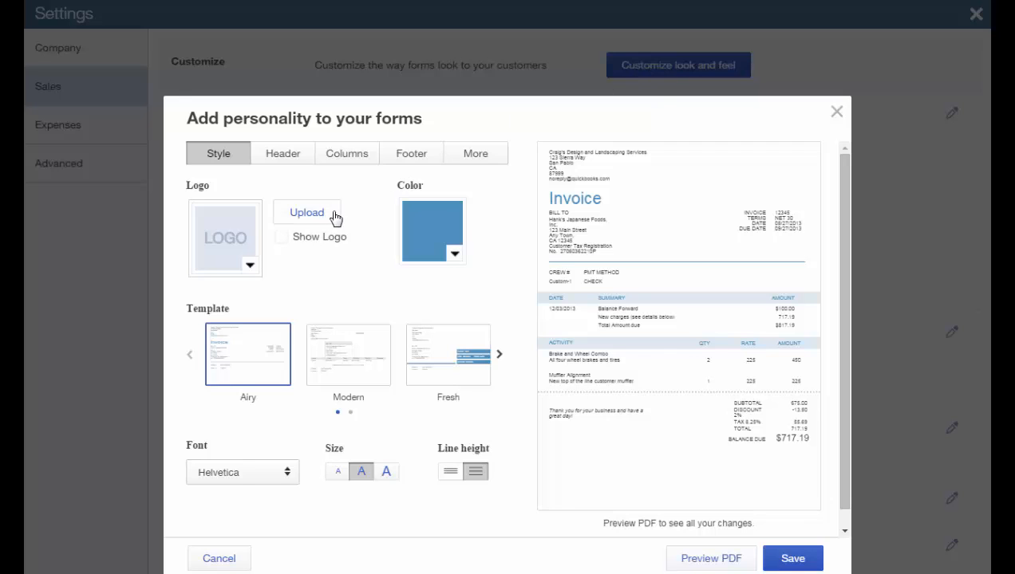
{"action": "left_click", "coordinate": [307, 159]}
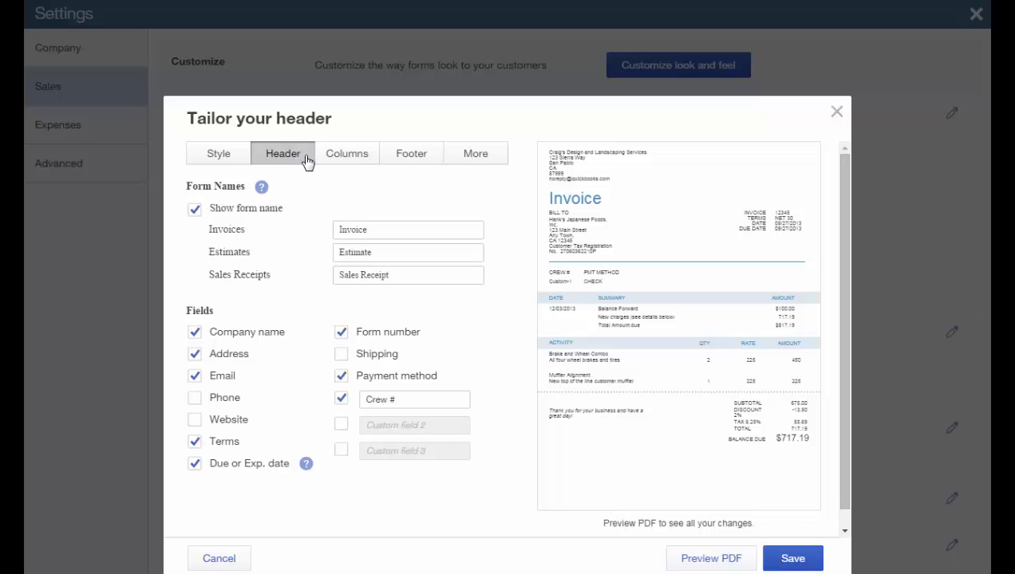
{"action": "left_click", "coordinate": [358, 162]}
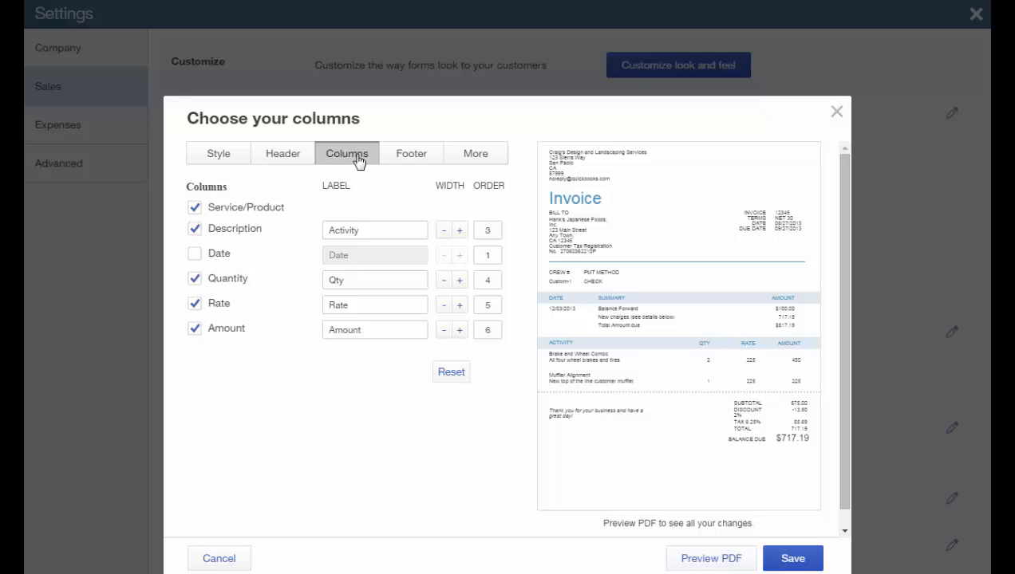
{"action": "left_click", "coordinate": [408, 160]}
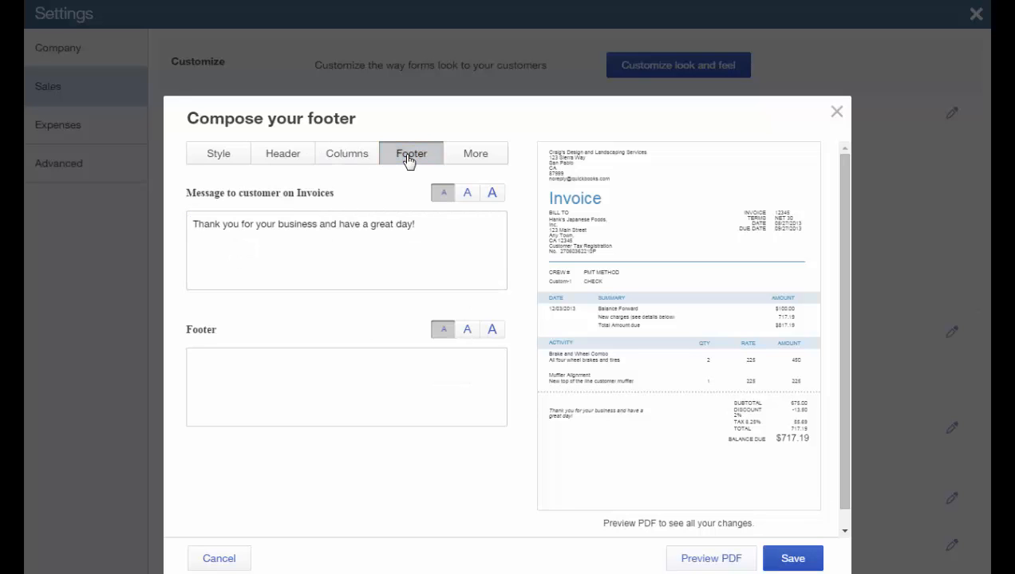
{"action": "left_click", "coordinate": [475, 162]}
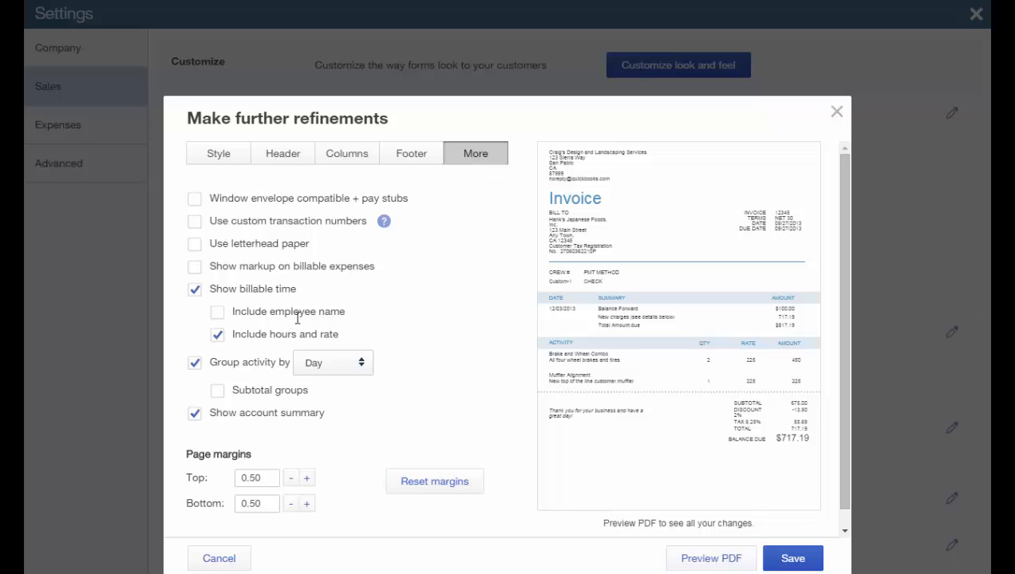
Include the employee name with billable time on the forms and check the choices for grouping activity
{"action": "left_click", "coordinate": [218, 312]}
{"action": "left_click", "coordinate": [364, 369]}
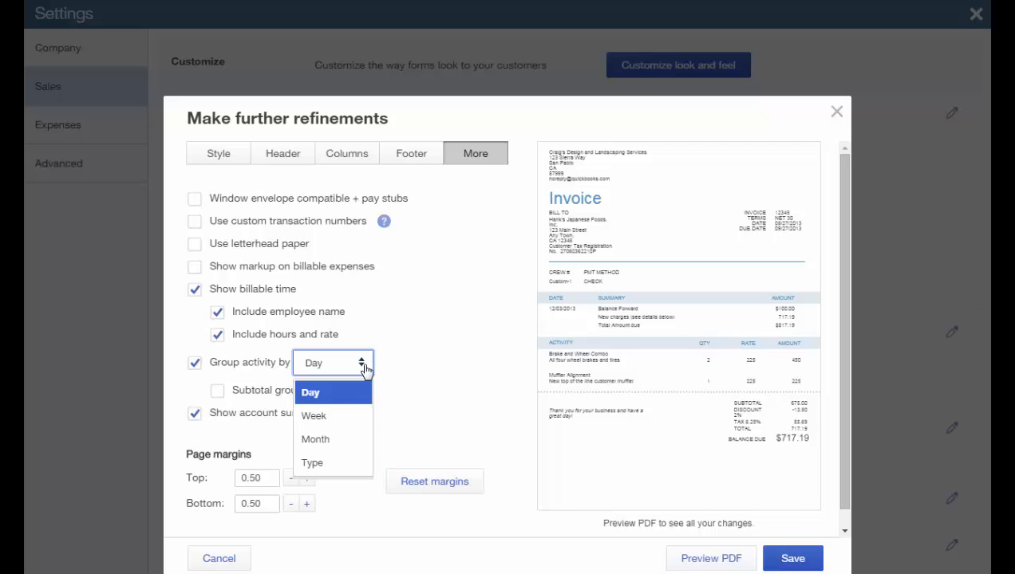
{"action": "left_click", "coordinate": [229, 438]}
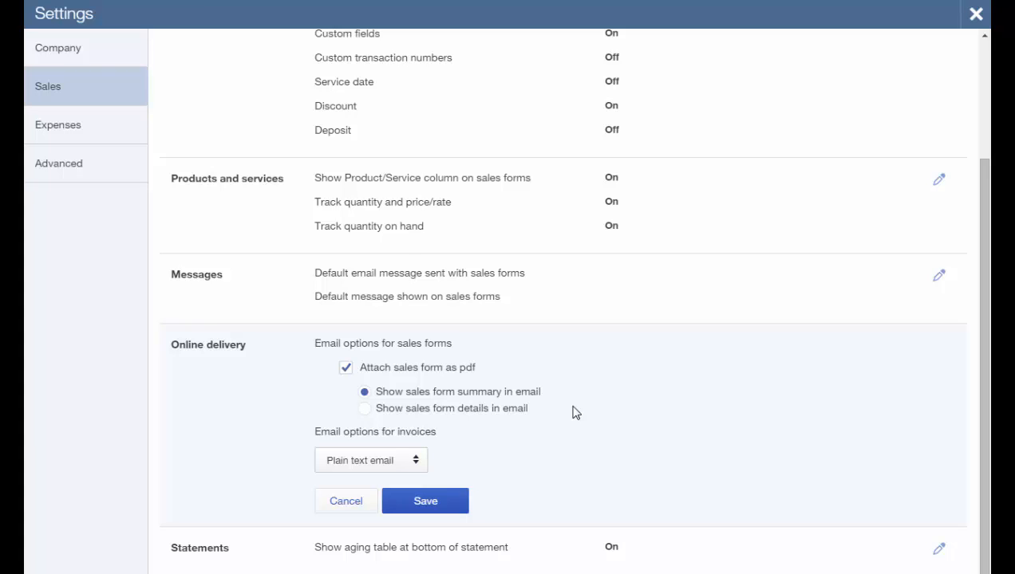
Check the email format choices for invoices under Online delivery and open the Advanced settings
{"action": "left_click", "coordinate": [422, 470]}
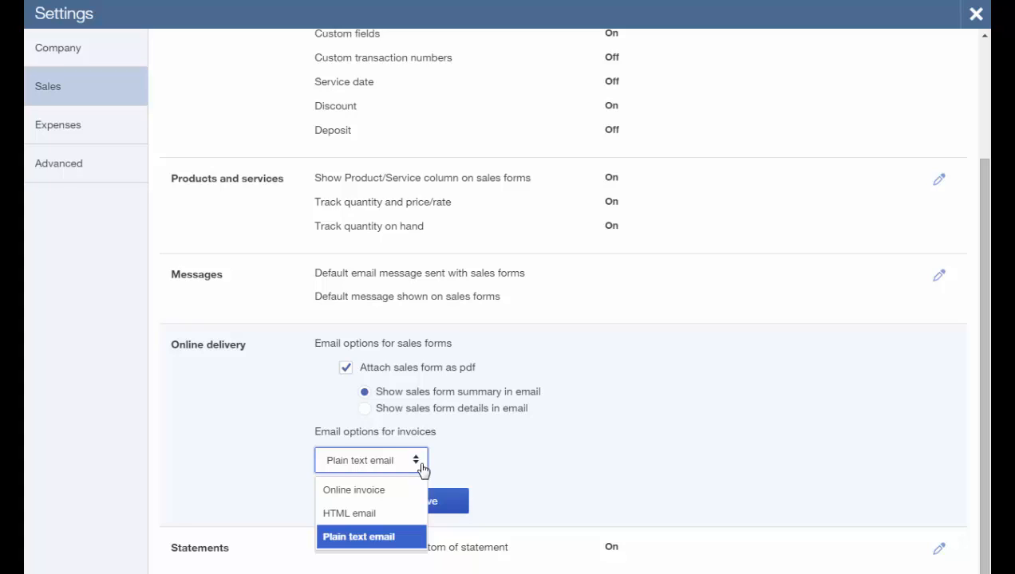
{"action": "left_click", "coordinate": [66, 180]}
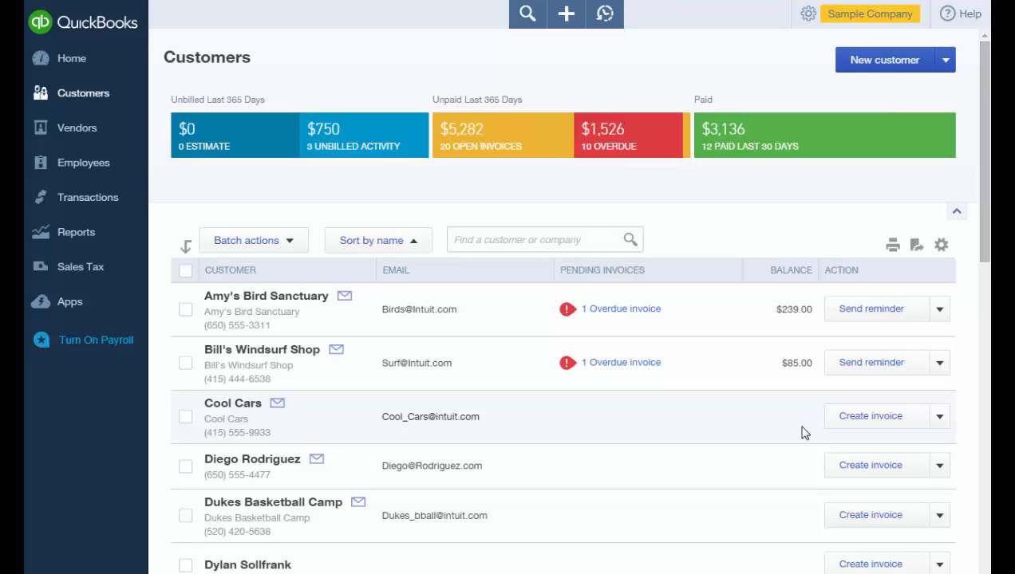
Start an estimate for Cool Cars from the customer list and add a Design line with a quantity of 75
{"action": "left_click", "coordinate": [938, 421]}
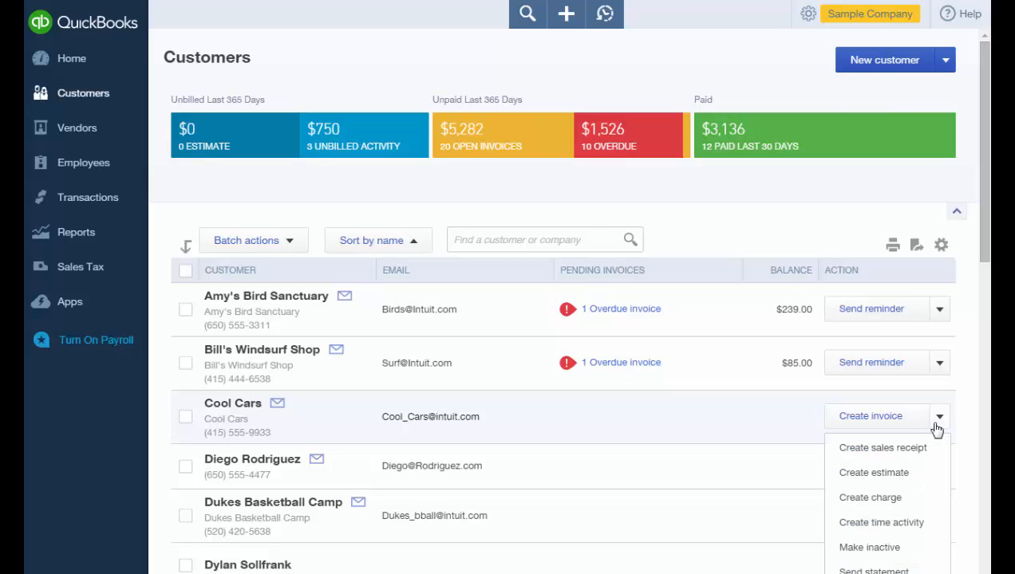
{"action": "left_click", "coordinate": [894, 478]}
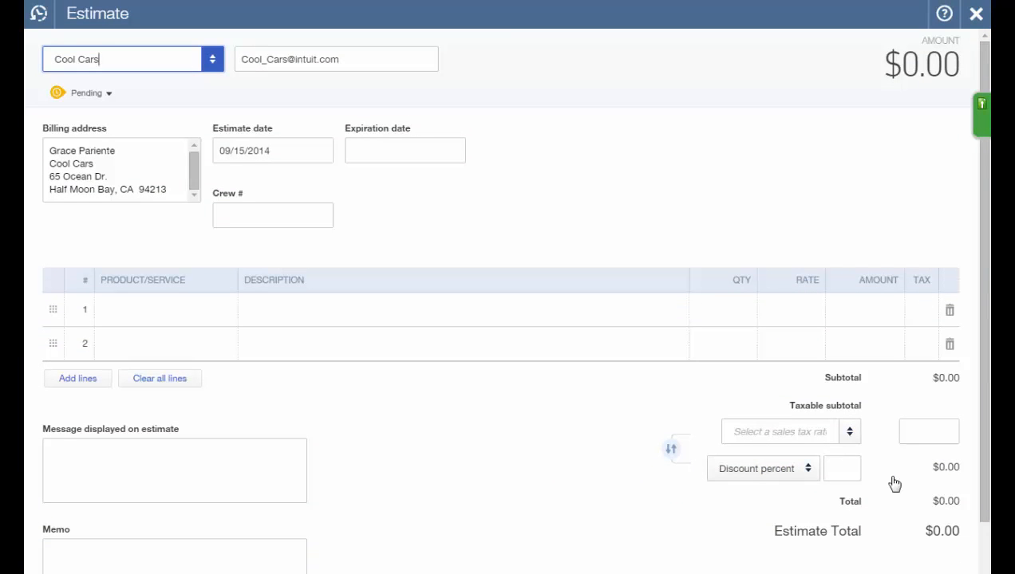
{"action": "left_click", "coordinate": [133, 315]}
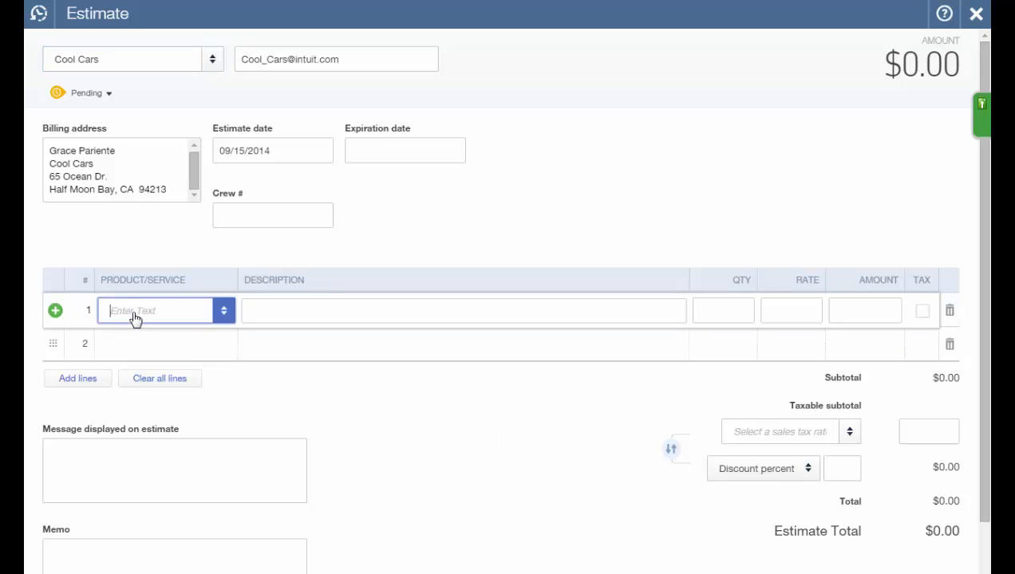
{"action": "type", "text": "design"}
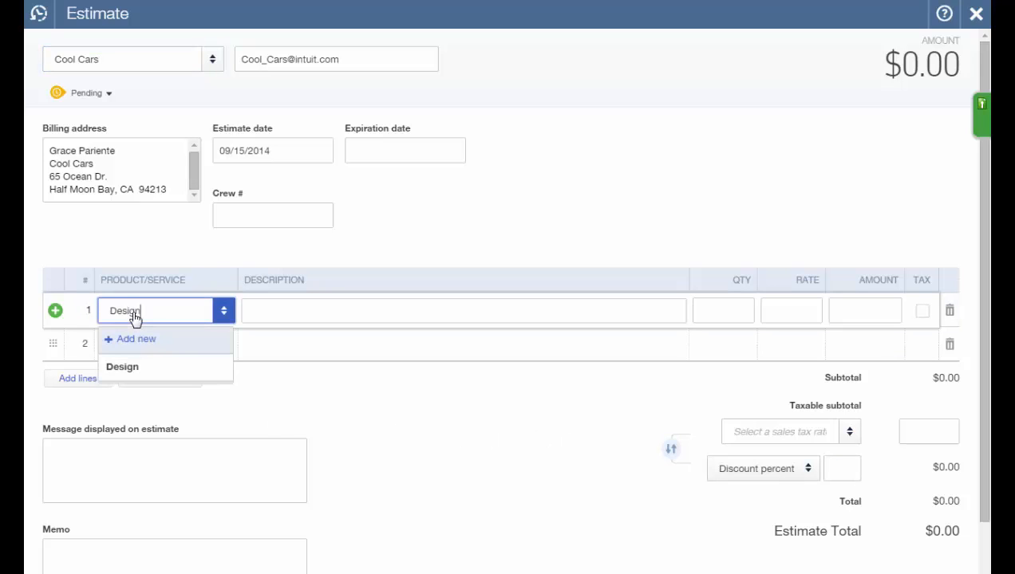
{"action": "key", "text": "Tab"}
{"action": "key", "text": "Tab"}
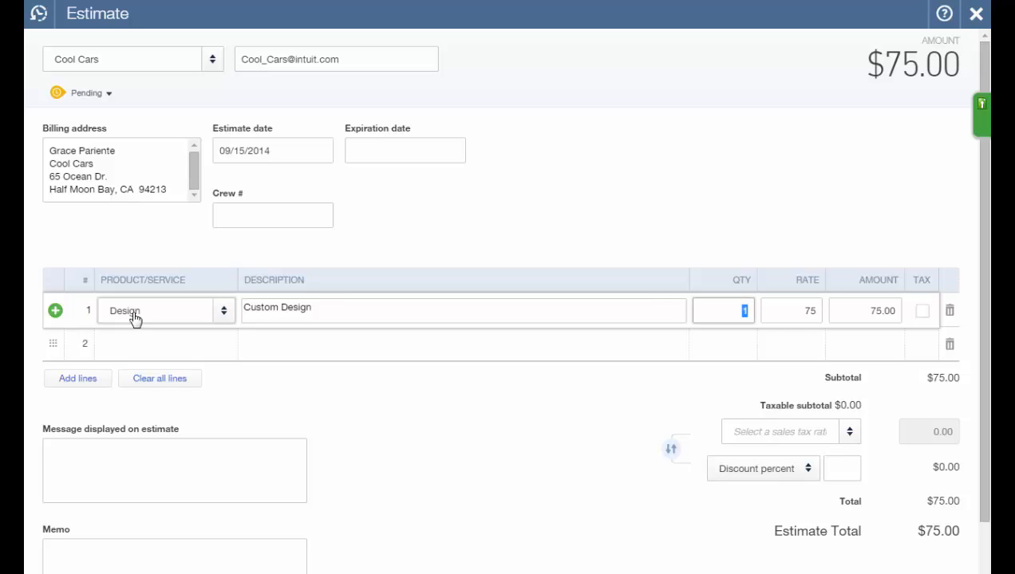
{"action": "type", "text": "75"}
{"action": "key", "text": "Tab"}
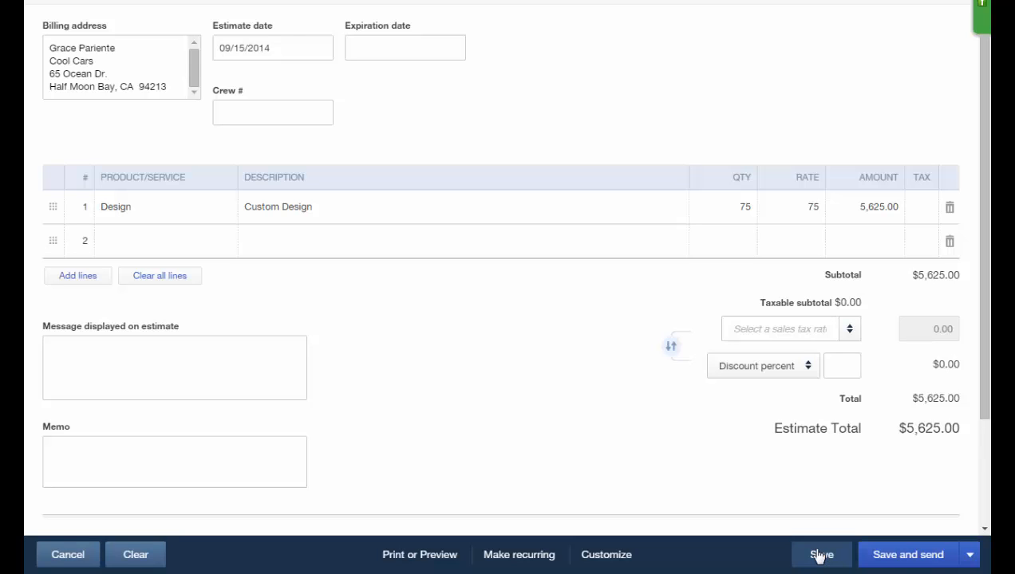
Save the Cool Cars estimate and check the additional actions offered for it
{"action": "left_click", "coordinate": [971, 557]}
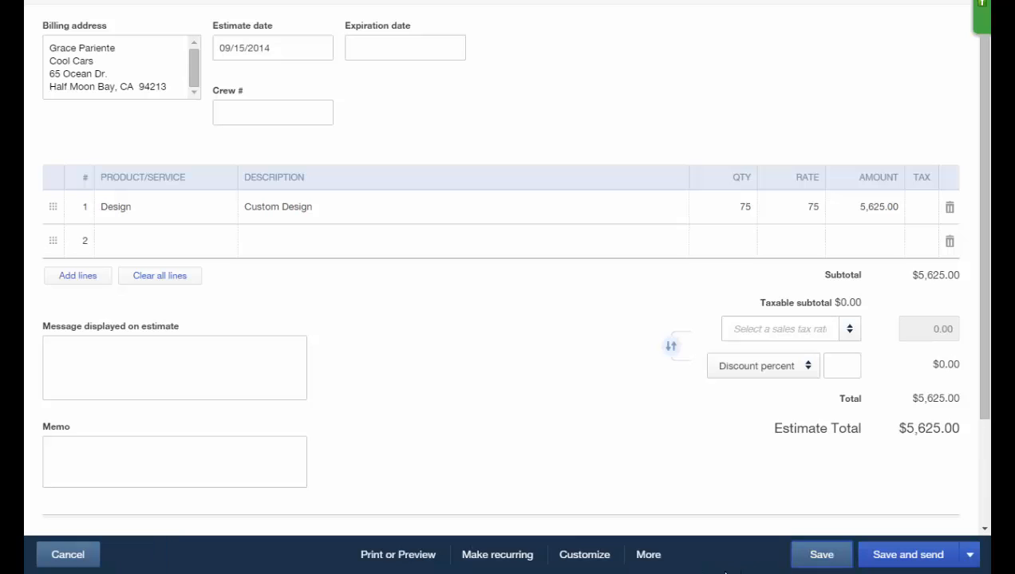
{"action": "left_click", "coordinate": [657, 562]}
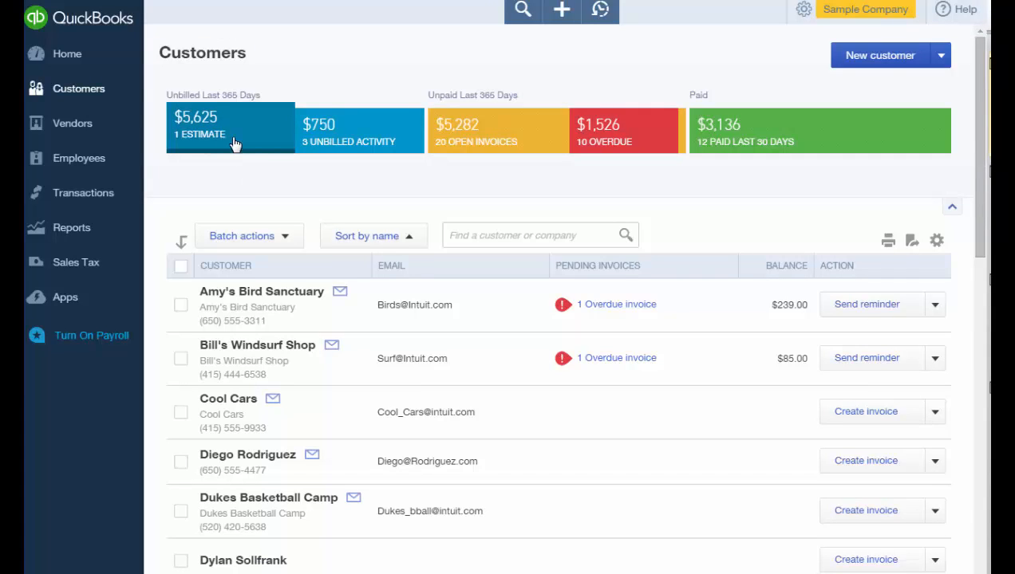
Filter the customers to those with open estimates, start an invoice for Cool Cars and add the $5,625.00 Custom Design estimate to it
{"action": "left_click", "coordinate": [236, 144]}
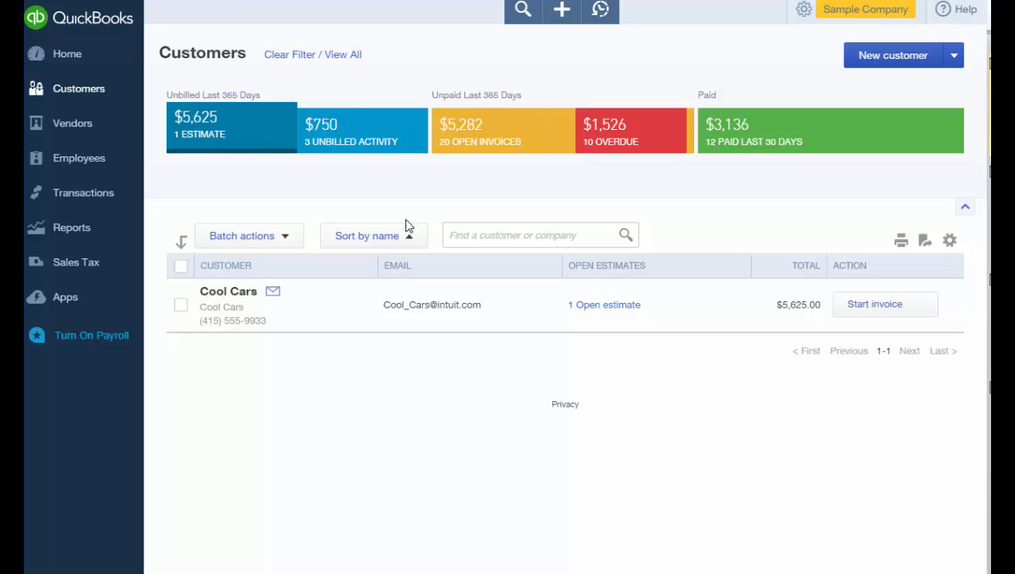
{"action": "left_click", "coordinate": [865, 318]}
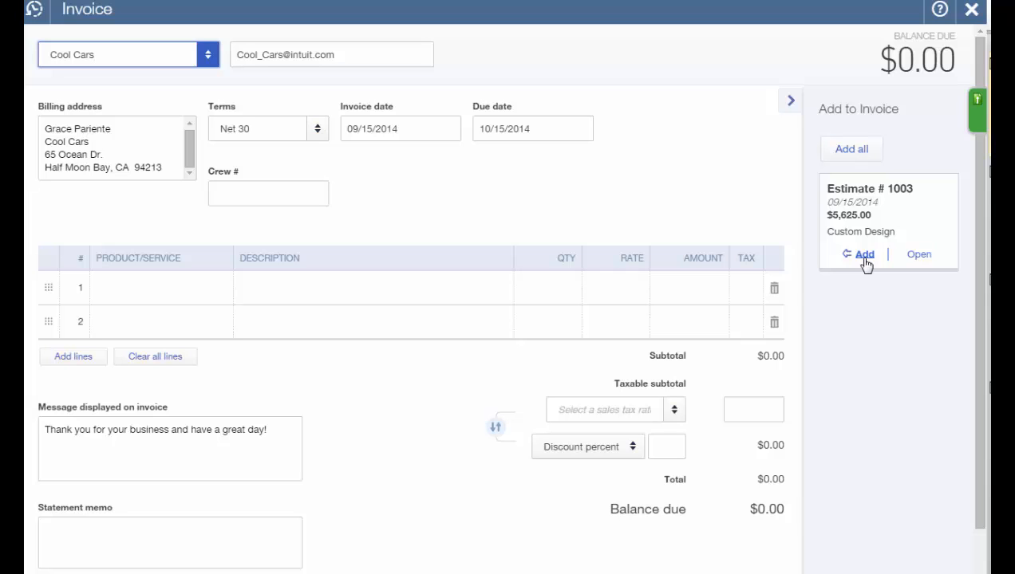
{"action": "left_click", "coordinate": [865, 258]}
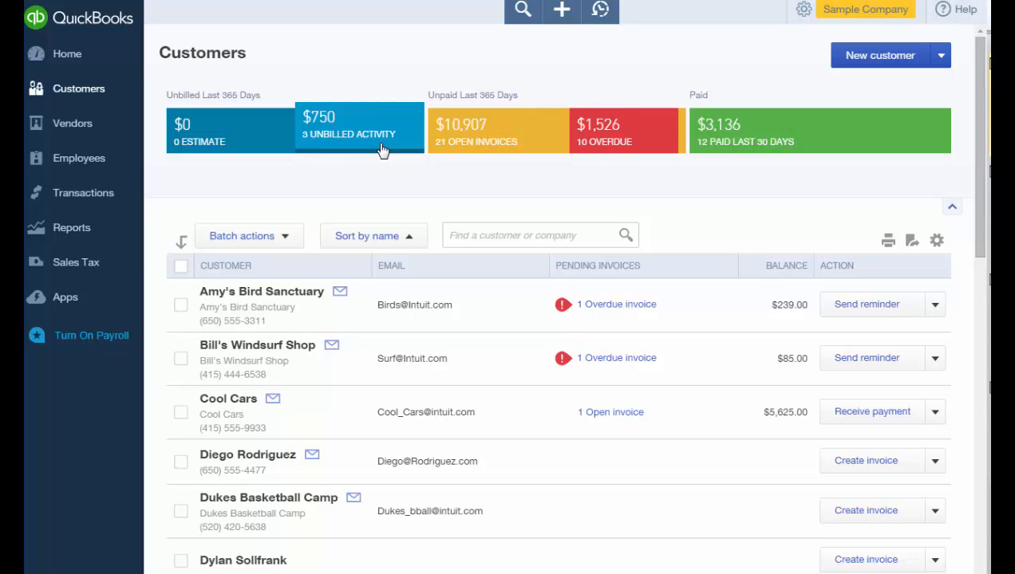
Filter the customers to unbilled activity, review the unbilled charges of Video Games by Dan and return to the customer list
{"action": "left_click", "coordinate": [382, 151]}
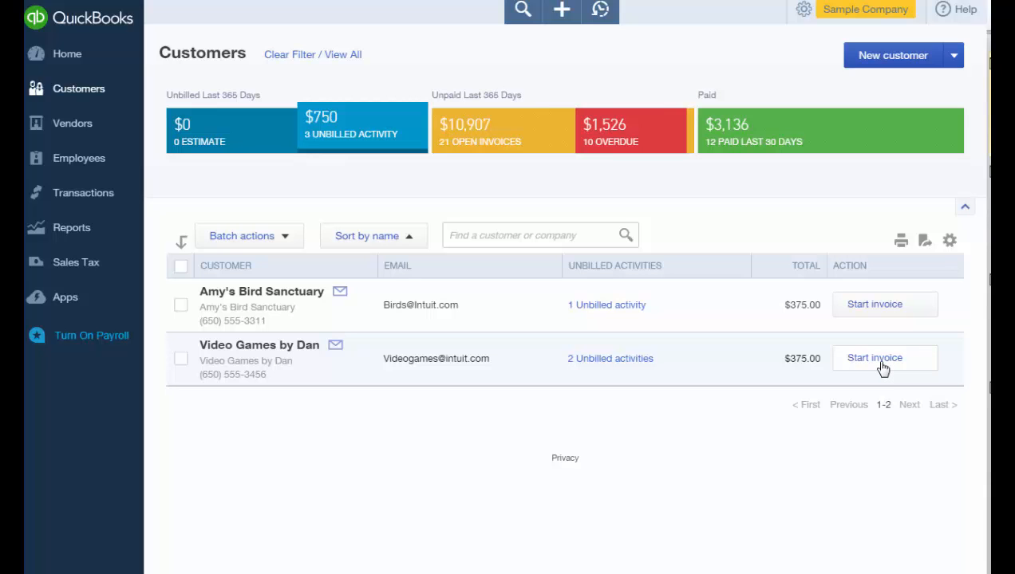
{"action": "left_click", "coordinate": [610, 361]}
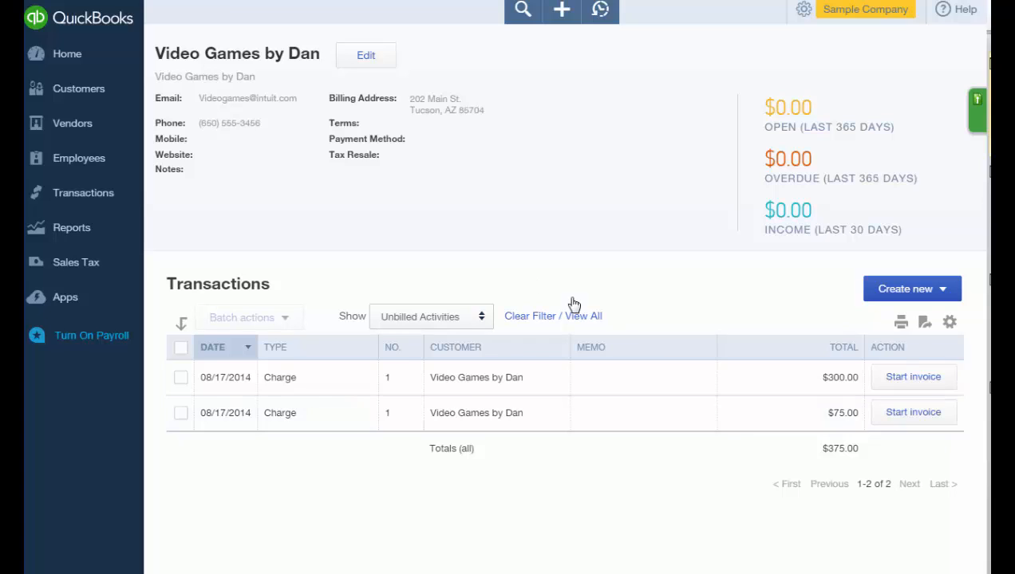
{"action": "left_click", "coordinate": [79, 89]}
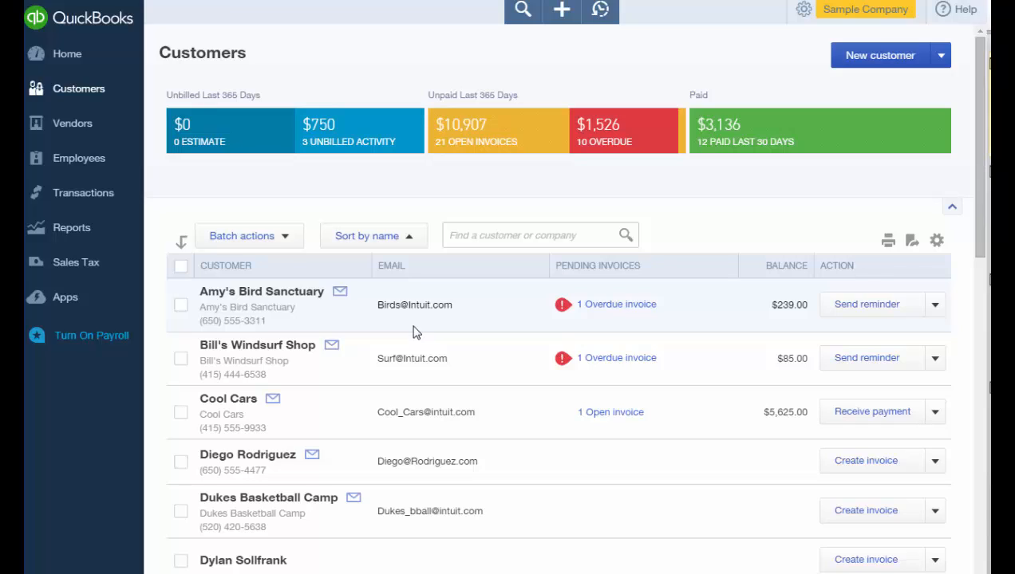
Check the actions offered for Amy's Bird Sanctuary, open its transactions and check the further actions for its paid 08/17/2014 invoice
{"action": "left_click", "coordinate": [935, 304]}
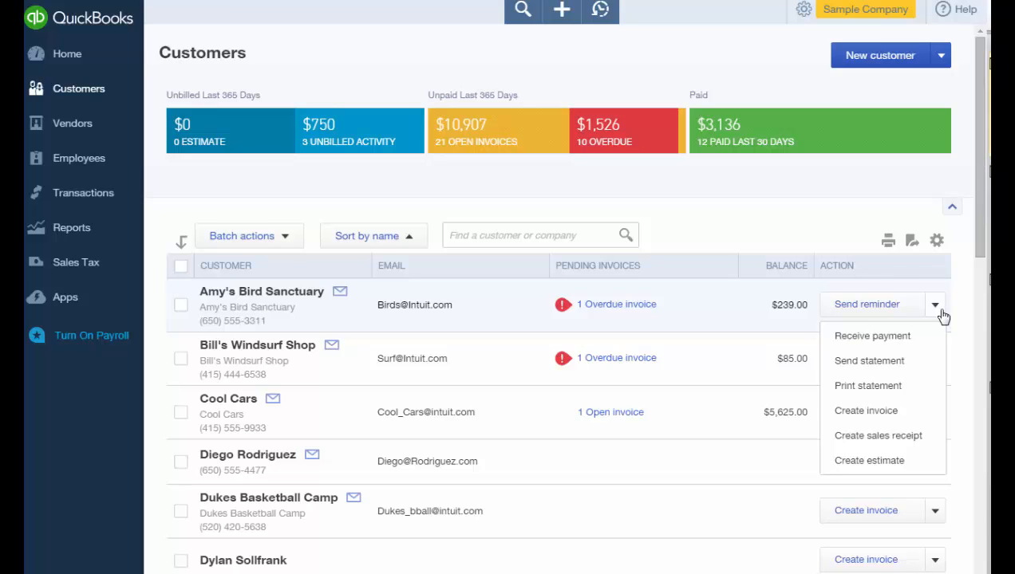
{"action": "left_click", "coordinate": [268, 295]}
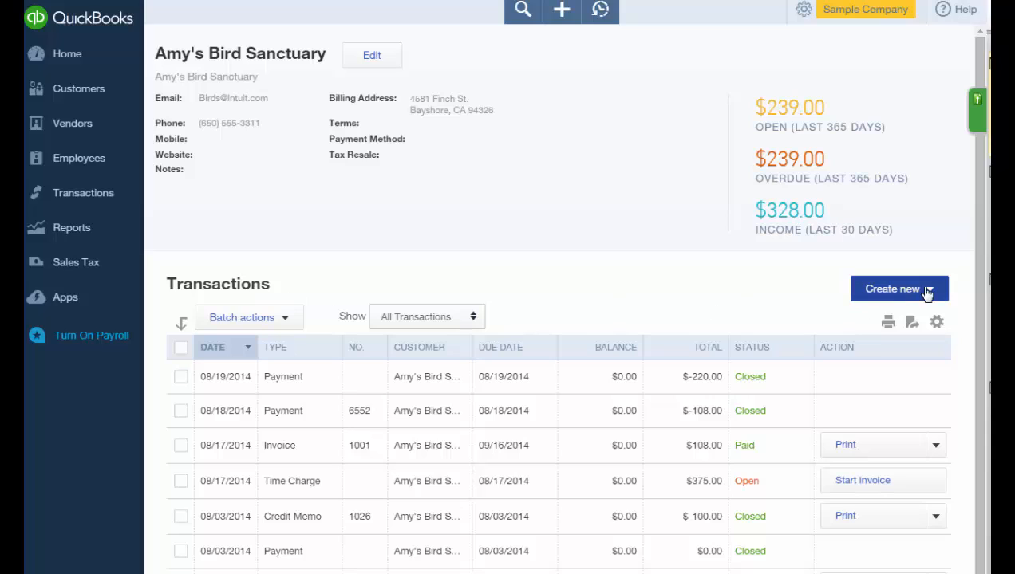
{"action": "left_click", "coordinate": [936, 447]}
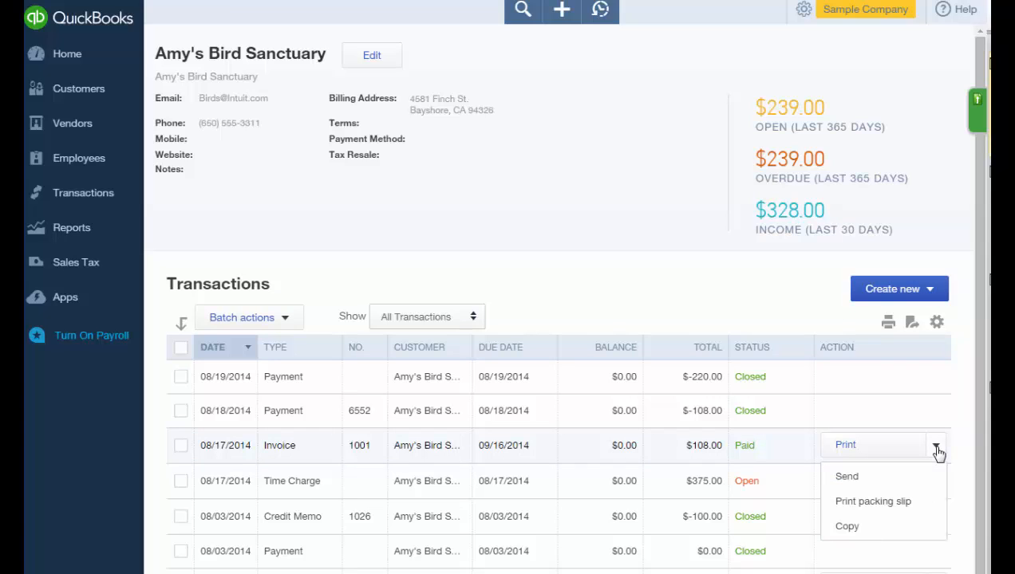
{"action": "left_click", "coordinate": [937, 448]}
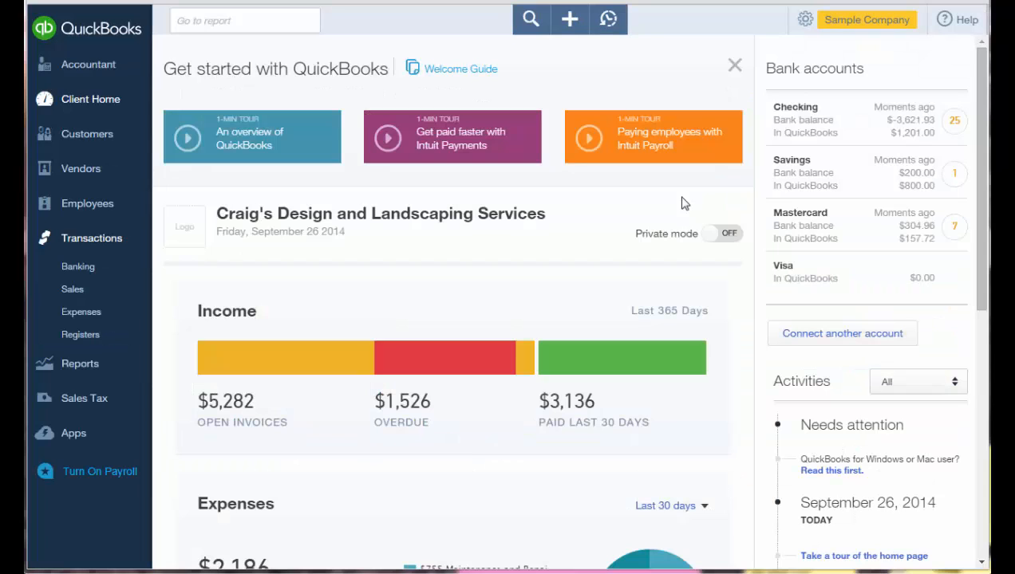
Open the sales transactions and filter them to open invoices
{"action": "left_click", "coordinate": [108, 292]}
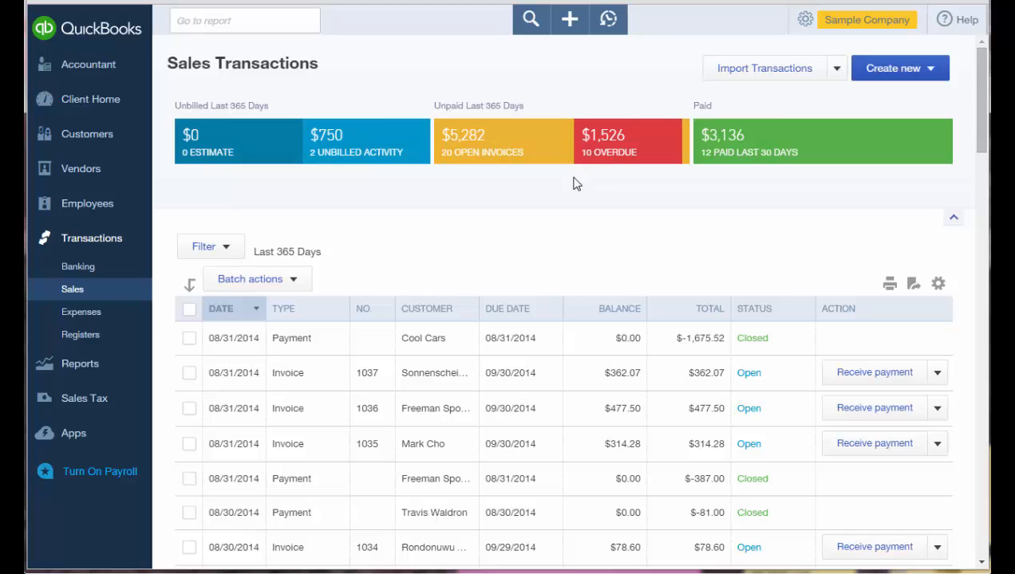
{"action": "left_click", "coordinate": [486, 156]}
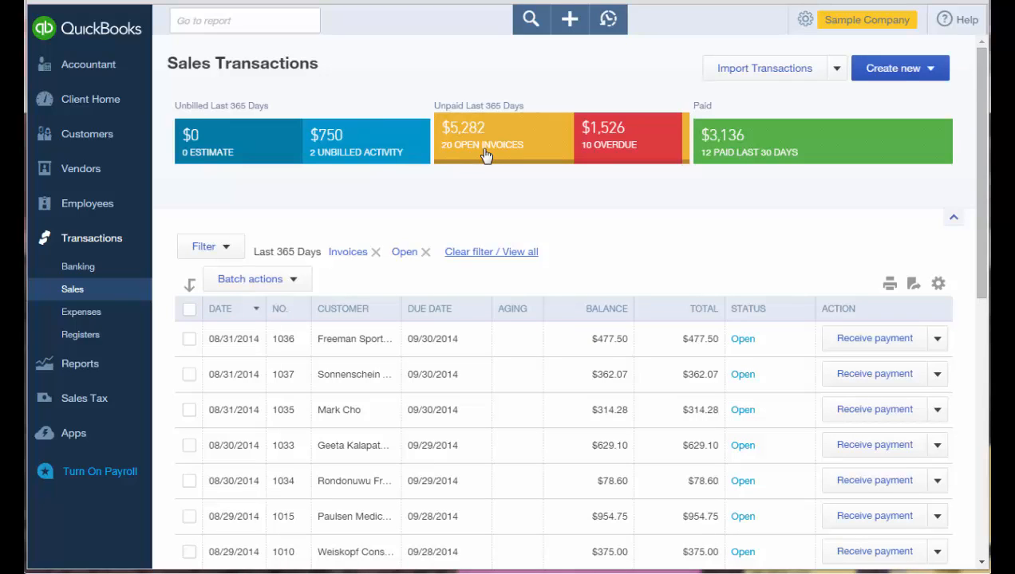
Create an invoice for Video Games by Dan with the $300.00 Installation of landscape design charge, and save and close it
{"action": "left_click", "coordinate": [928, 70]}
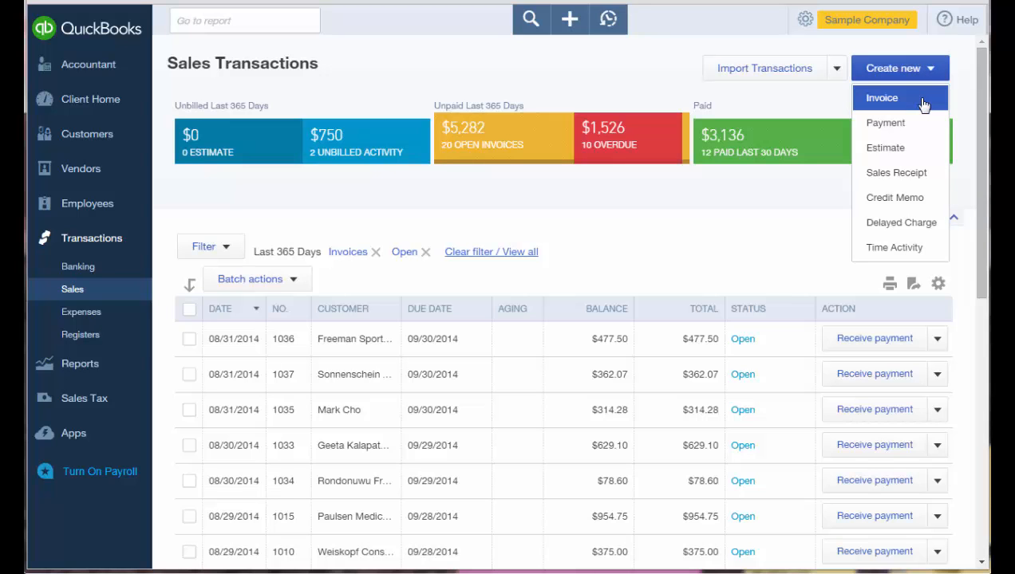
{"action": "left_click", "coordinate": [924, 106]}
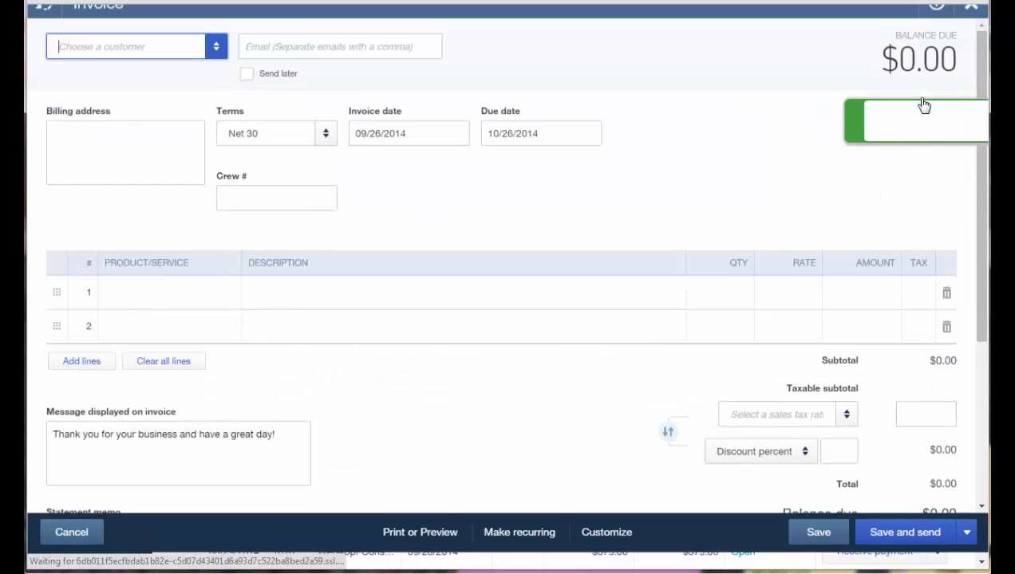
{"action": "type", "text": "Video Games by Dan"}
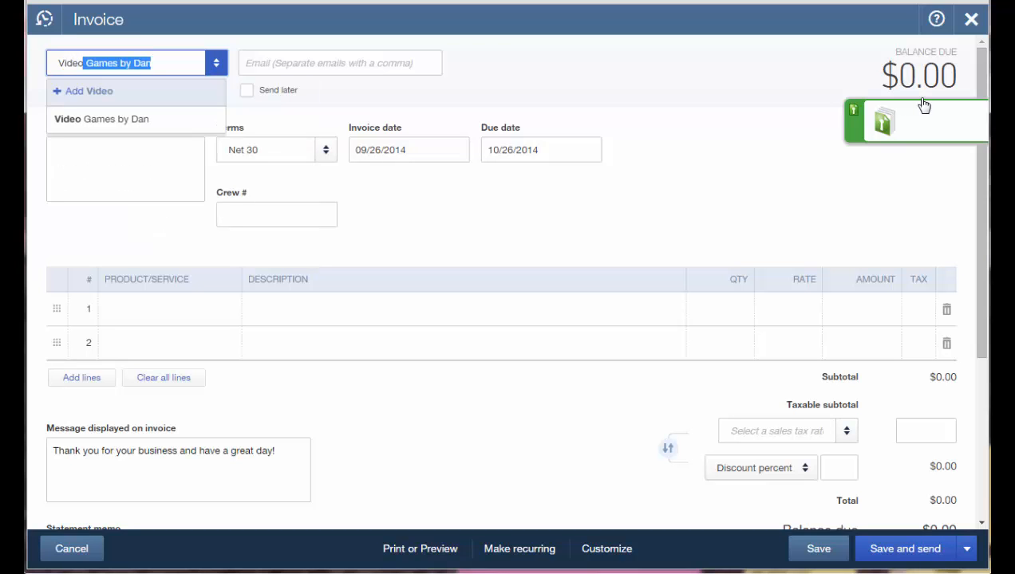
{"action": "key", "text": "Tab"}
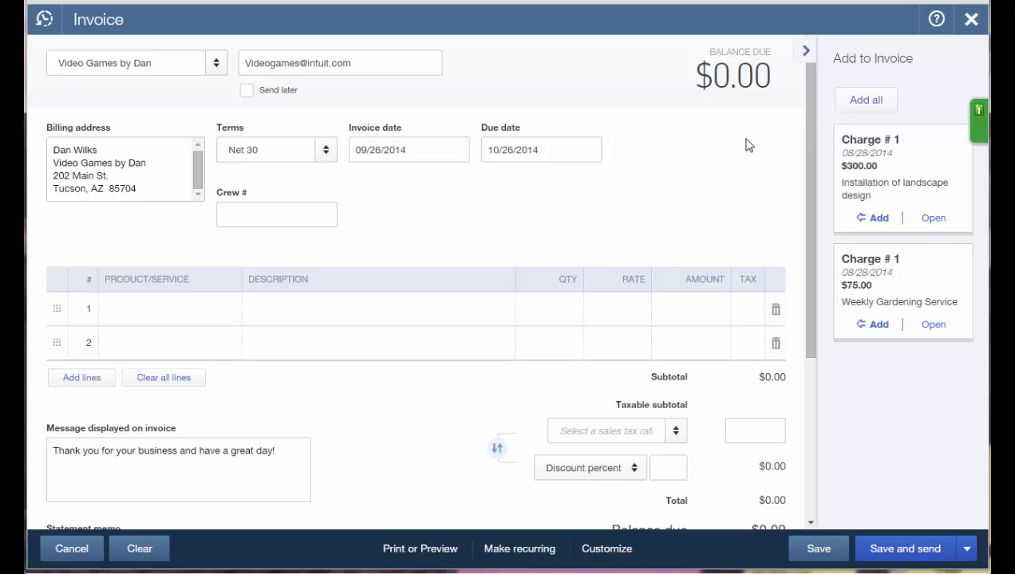
{"action": "left_click", "coordinate": [877, 218]}
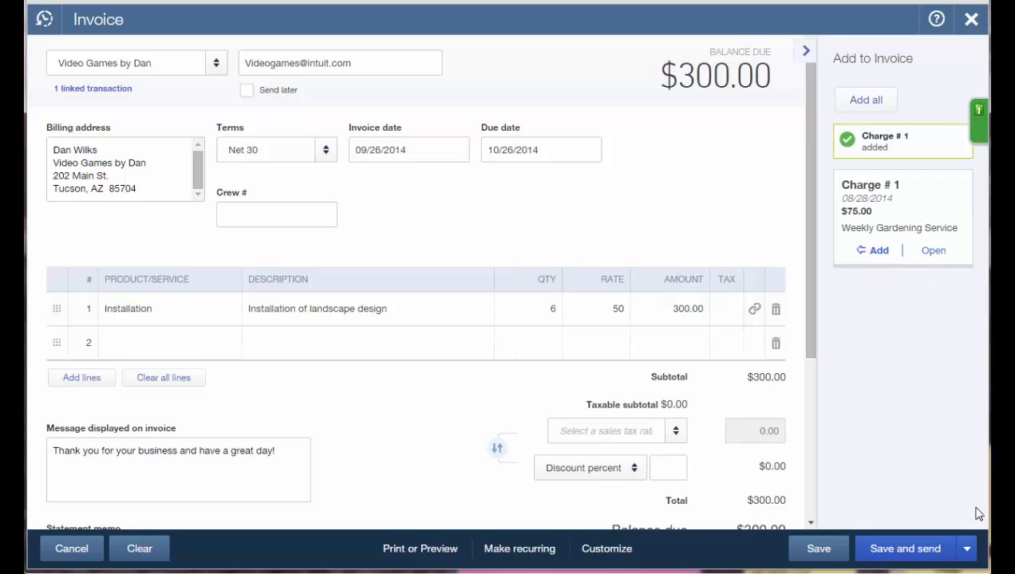
{"action": "left_click", "coordinate": [967, 549]}
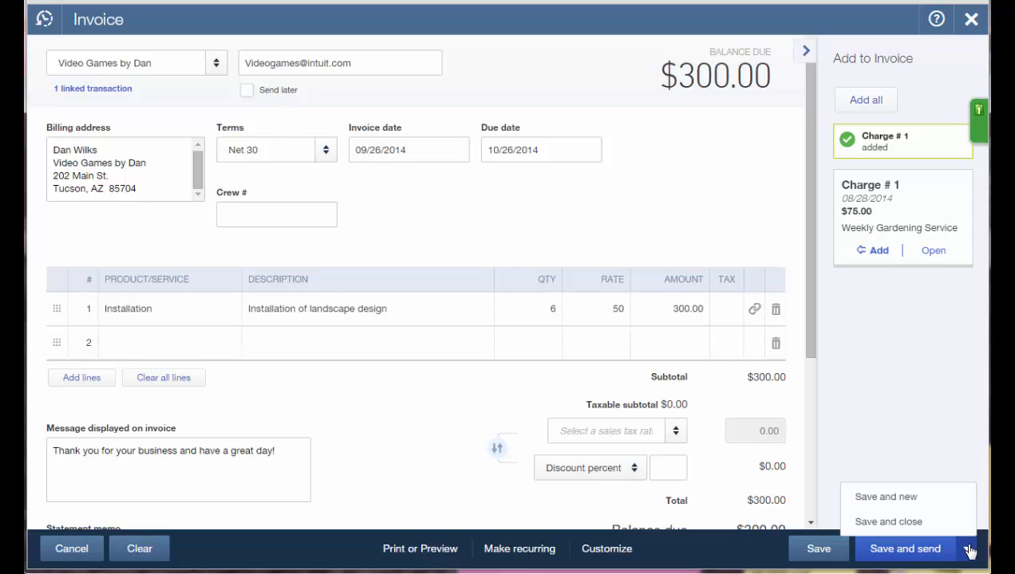
{"action": "left_click", "coordinate": [907, 521]}
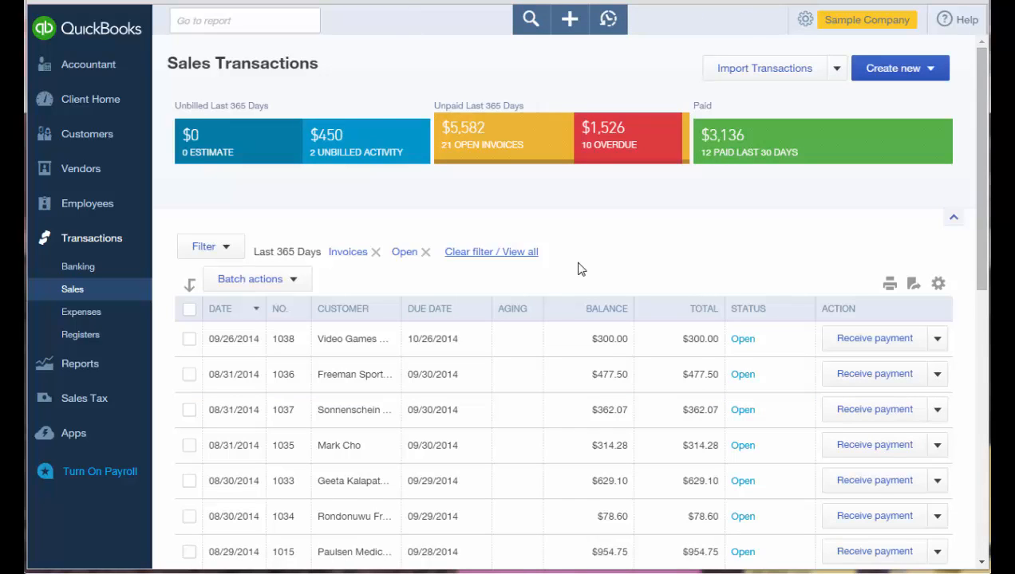
Clear the open invoice filter and sort the sales transactions by customer, by oldest date and finally by newest date
{"action": "left_click", "coordinate": [523, 253]}
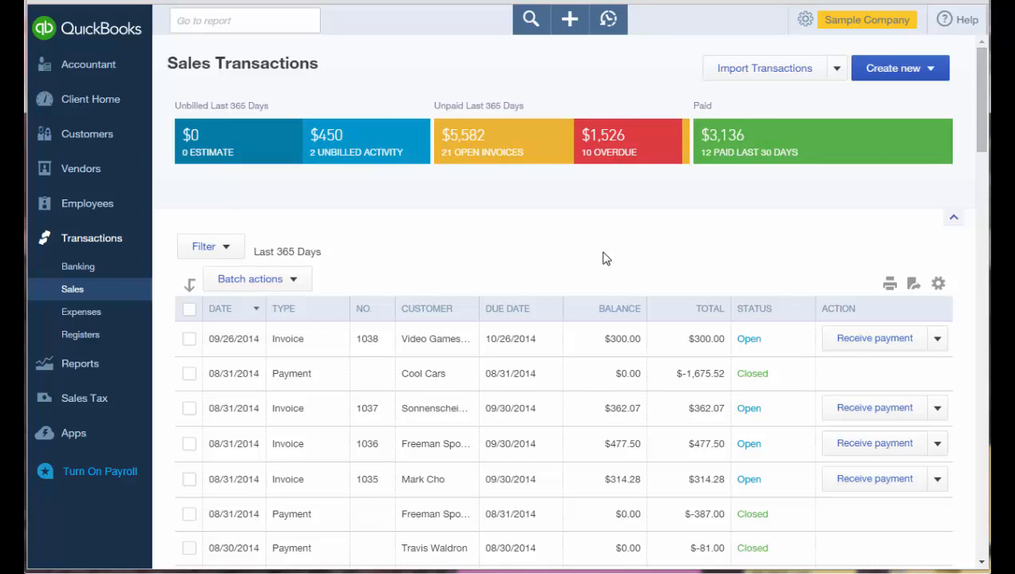
{"action": "left_click", "coordinate": [431, 309]}
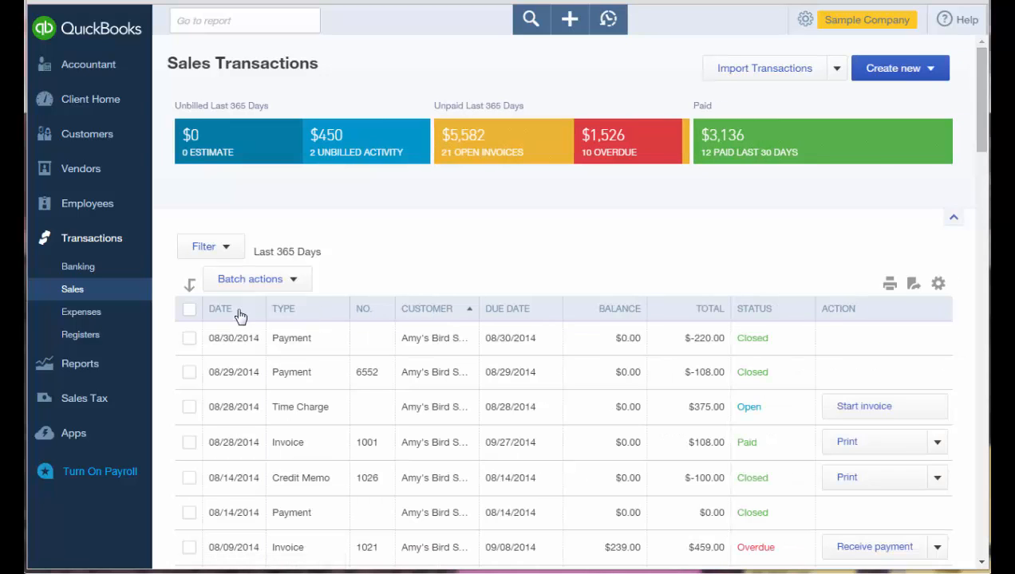
{"action": "left_click", "coordinate": [240, 317]}
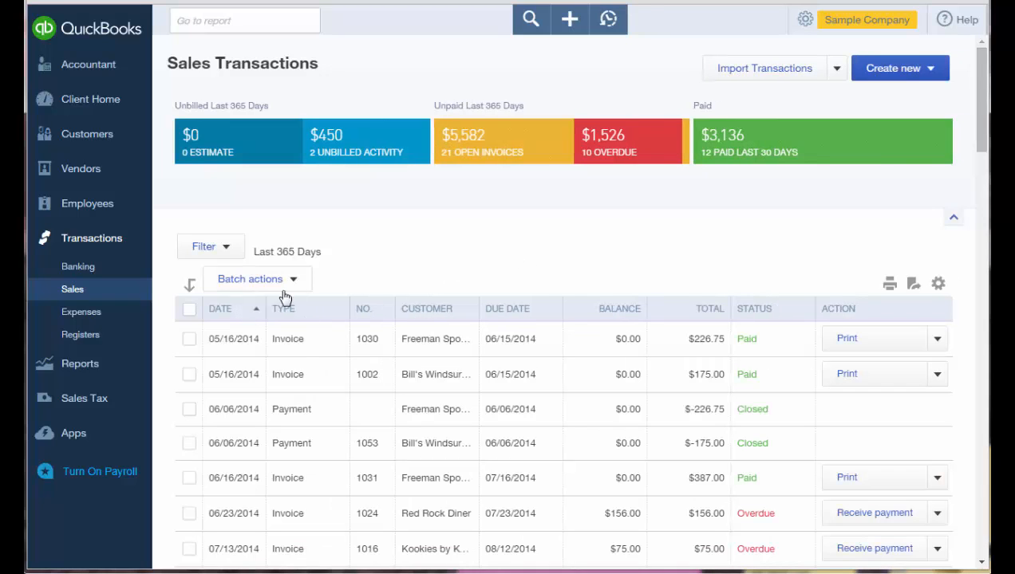
{"action": "left_click", "coordinate": [249, 319]}
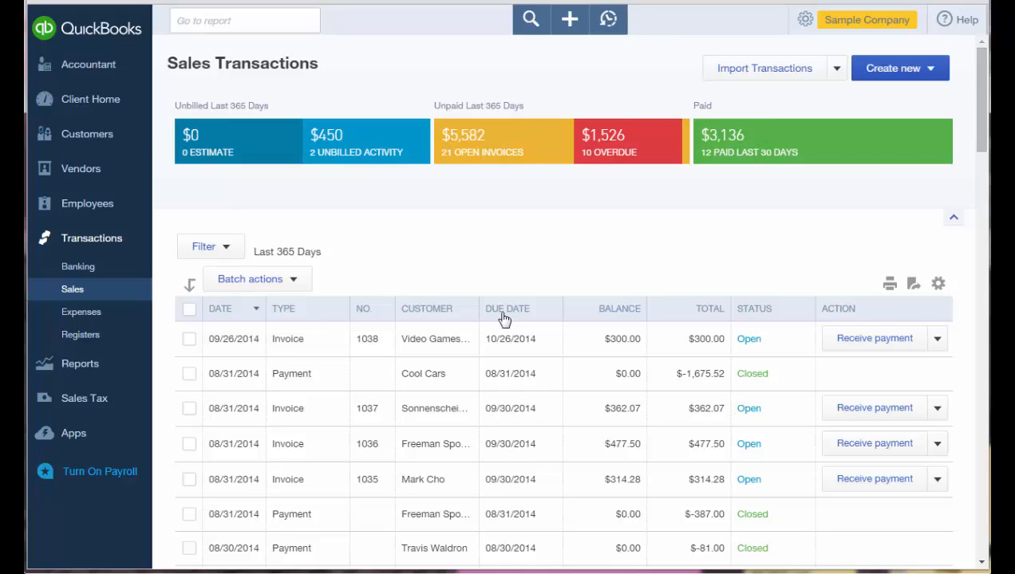
Receive the $300.00 payment for the new Video Games by Dan invoice into Undeposited Funds, and save and close it
{"action": "left_click", "coordinate": [862, 349]}
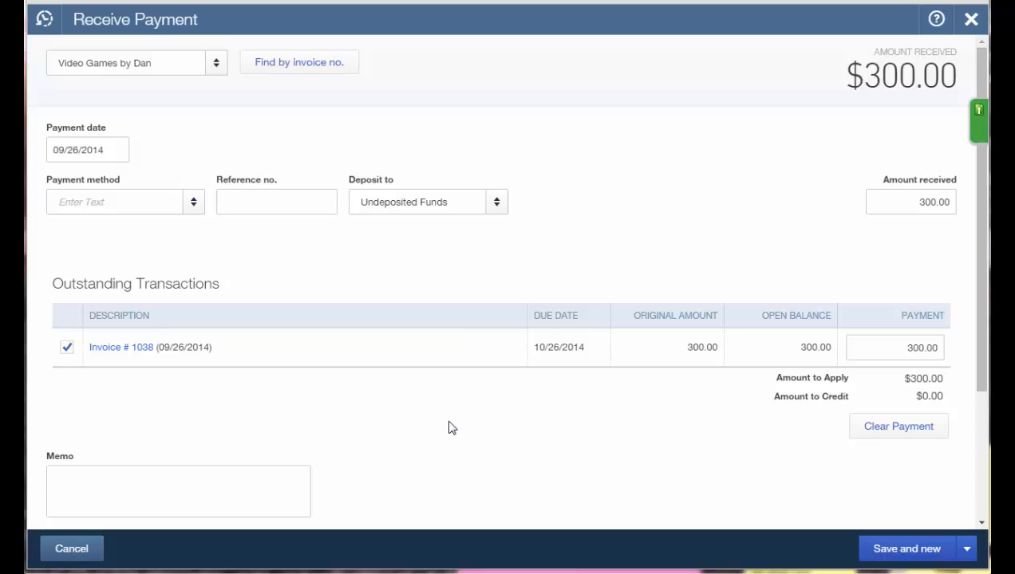
{"action": "left_click", "coordinate": [496, 208]}
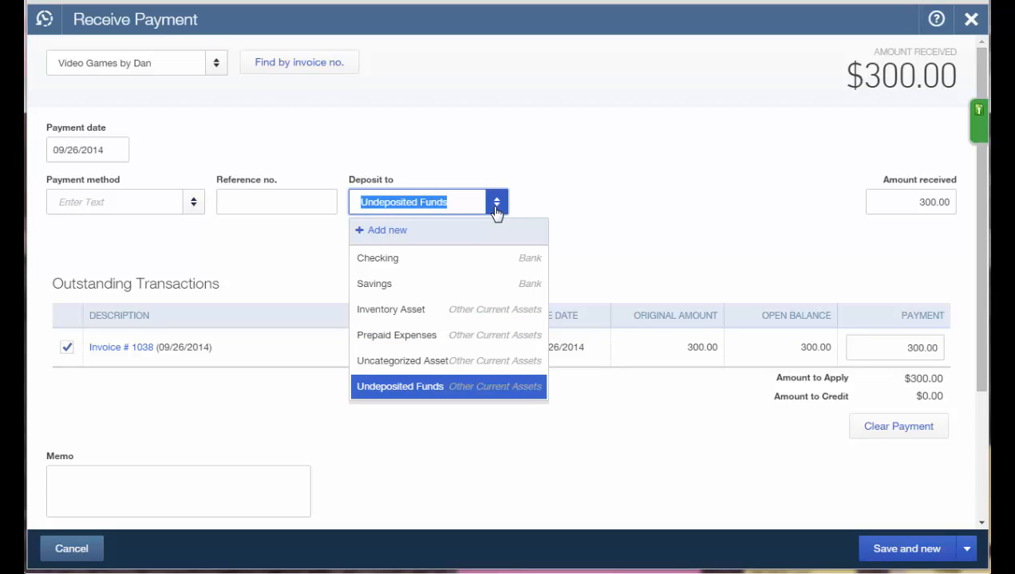
{"action": "left_click", "coordinate": [496, 208]}
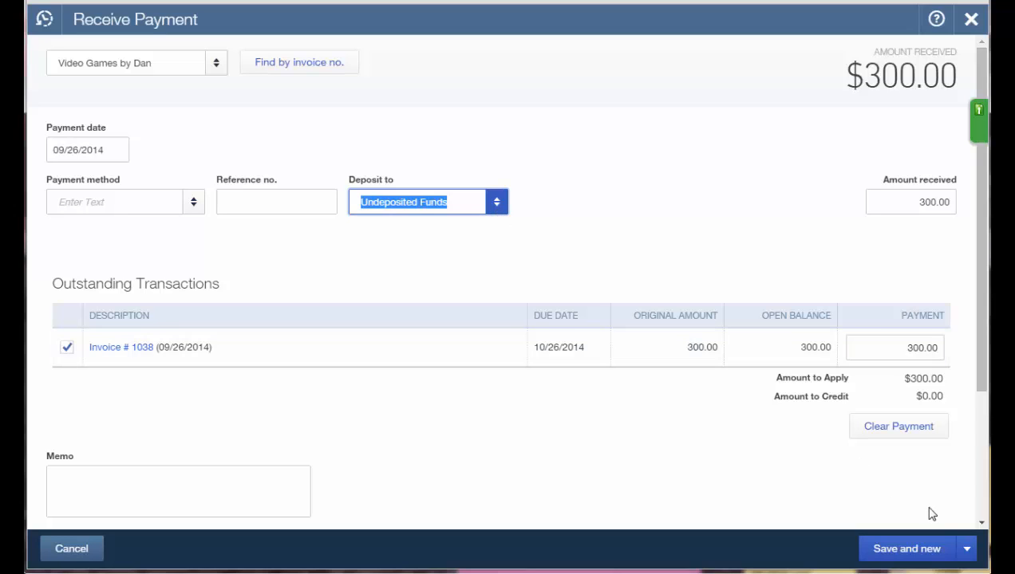
{"action": "left_click", "coordinate": [972, 552]}
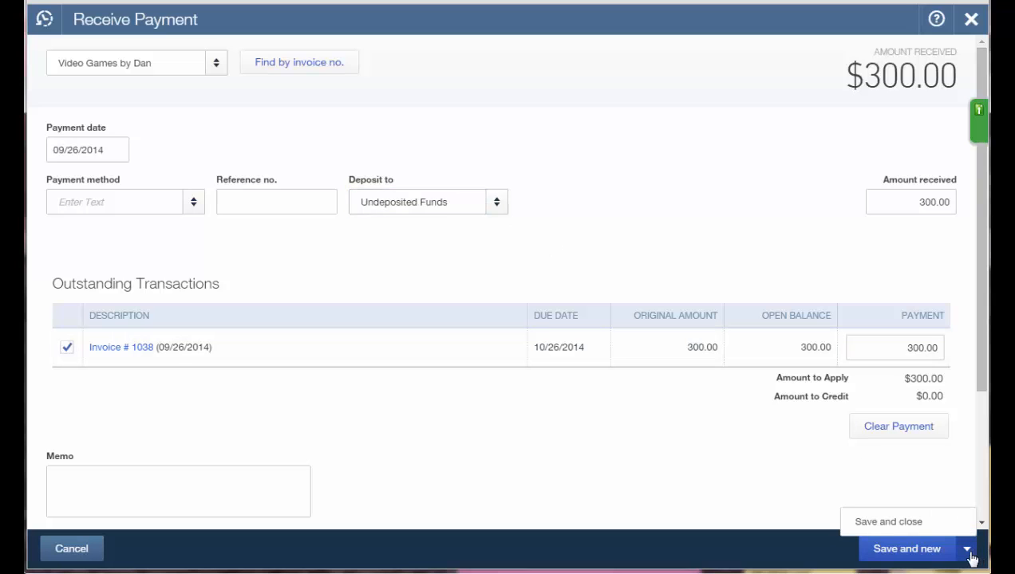
{"action": "left_click", "coordinate": [901, 525]}
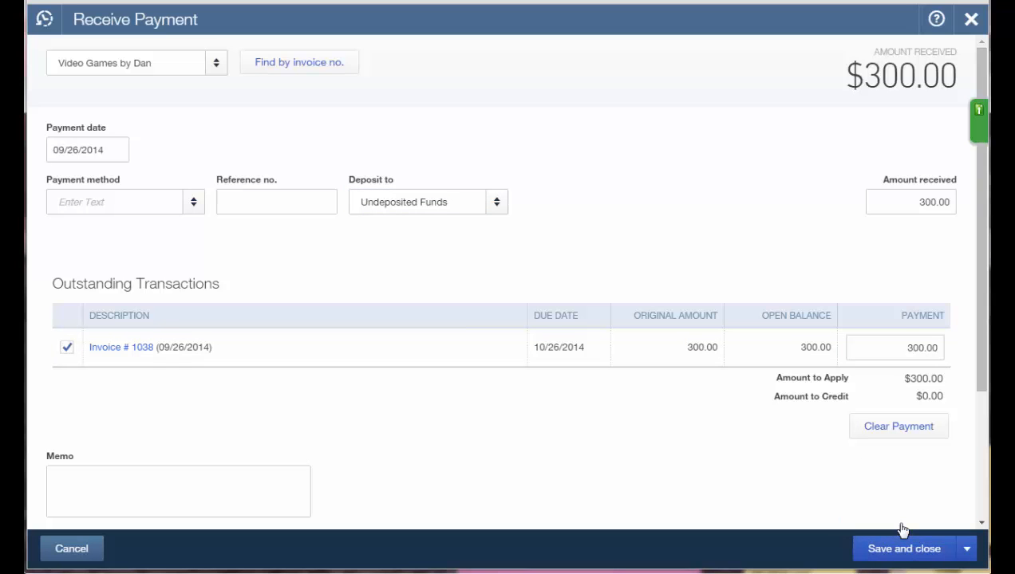
{"action": "left_click", "coordinate": [904, 549]}
Review the updated sales transactions list and the types of sales transactions that can be created from it
{"action": "scroll", "coordinate": [817, 389], "scroll_direction": "down", "scroll_amount": 4}
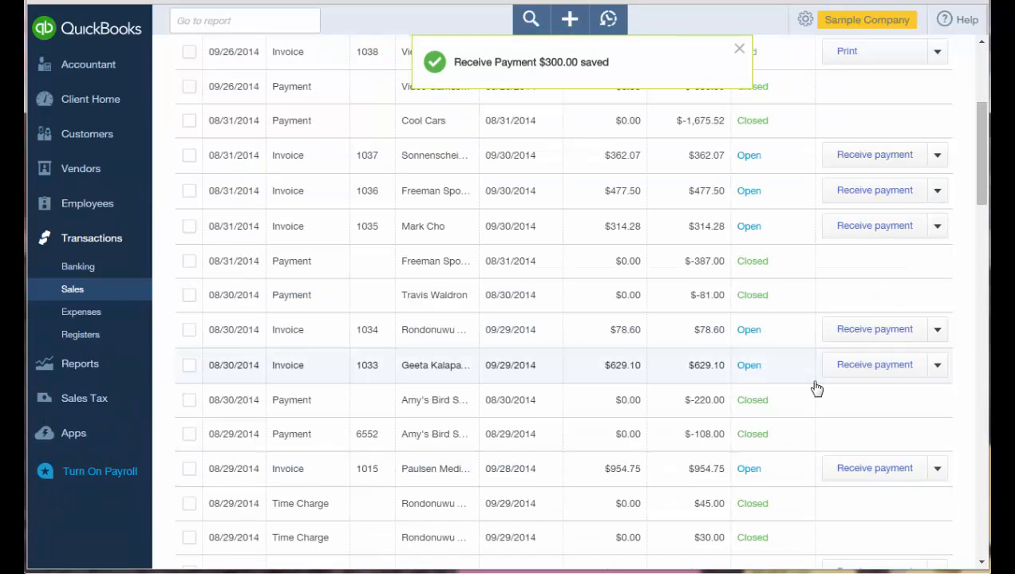
{"action": "scroll", "coordinate": [816, 389], "scroll_direction": "up", "scroll_amount": 2}
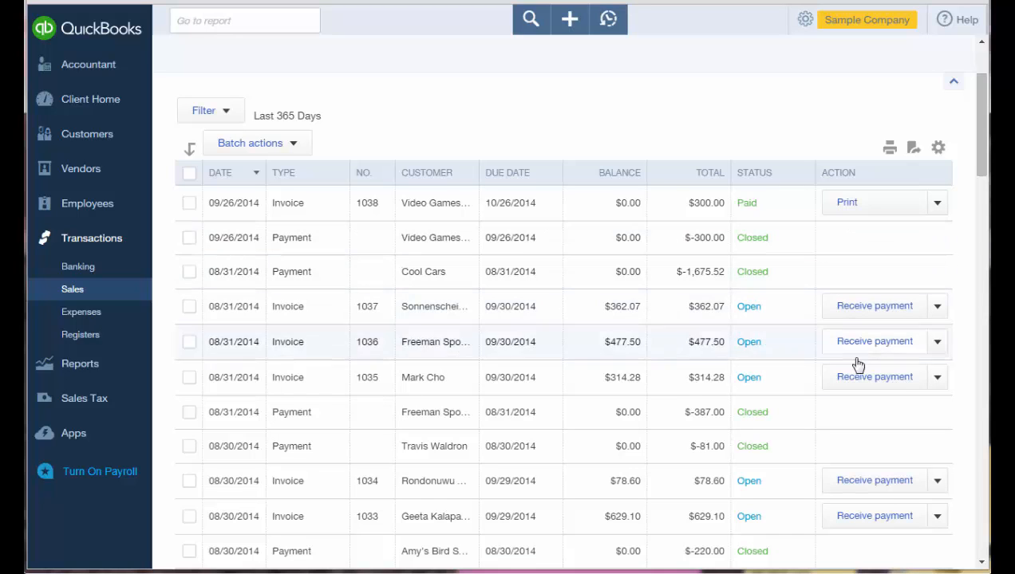
{"action": "scroll", "coordinate": [861, 381], "scroll_direction": "up", "scroll_amount": 2}
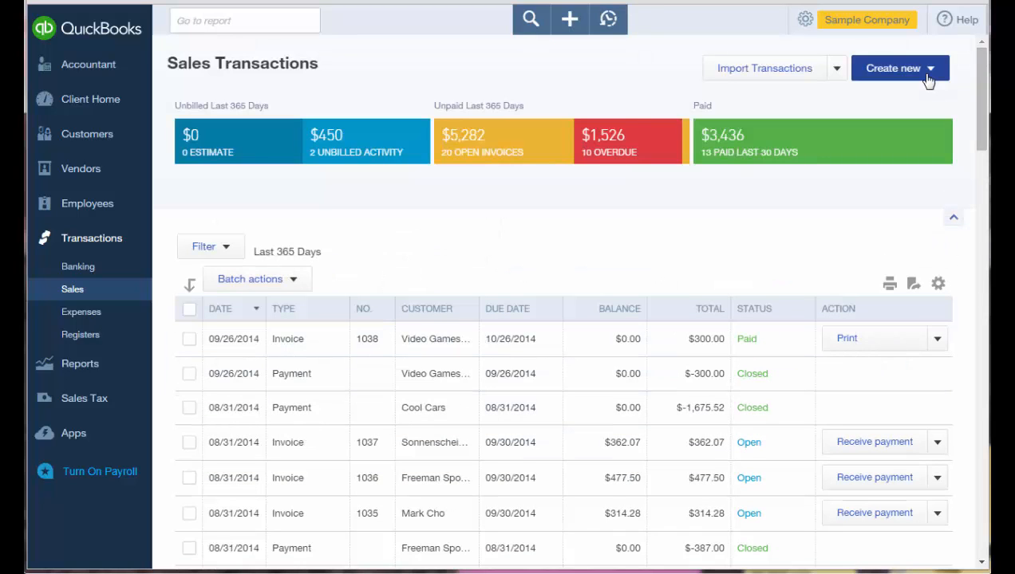
{"action": "left_click", "coordinate": [928, 72]}
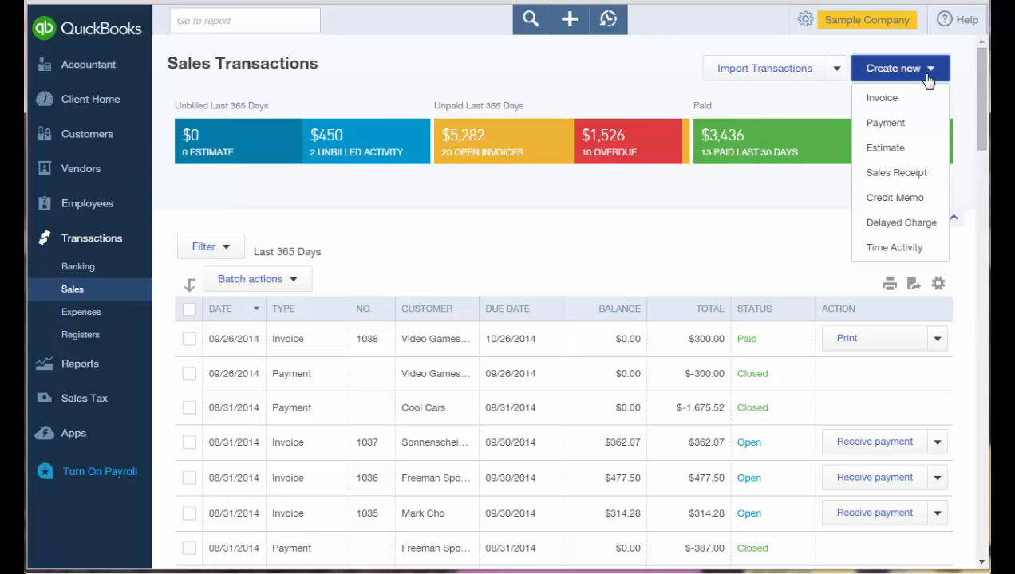
{"action": "left_click", "coordinate": [604, 62]}
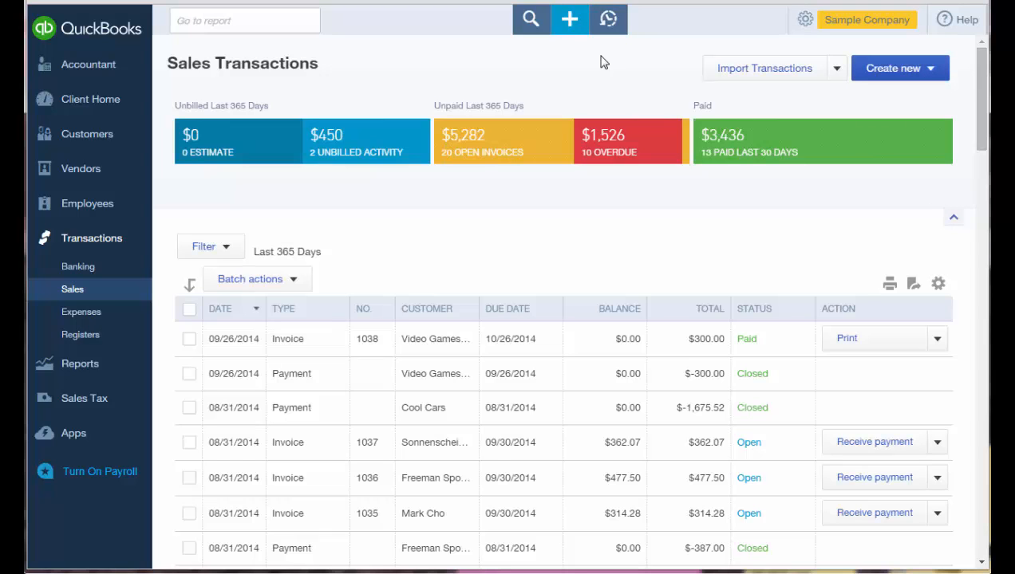
Start a delayed charge for Amy's Bird Sanctuary with Gardening as the first line's service
{"action": "left_click", "coordinate": [570, 24]}
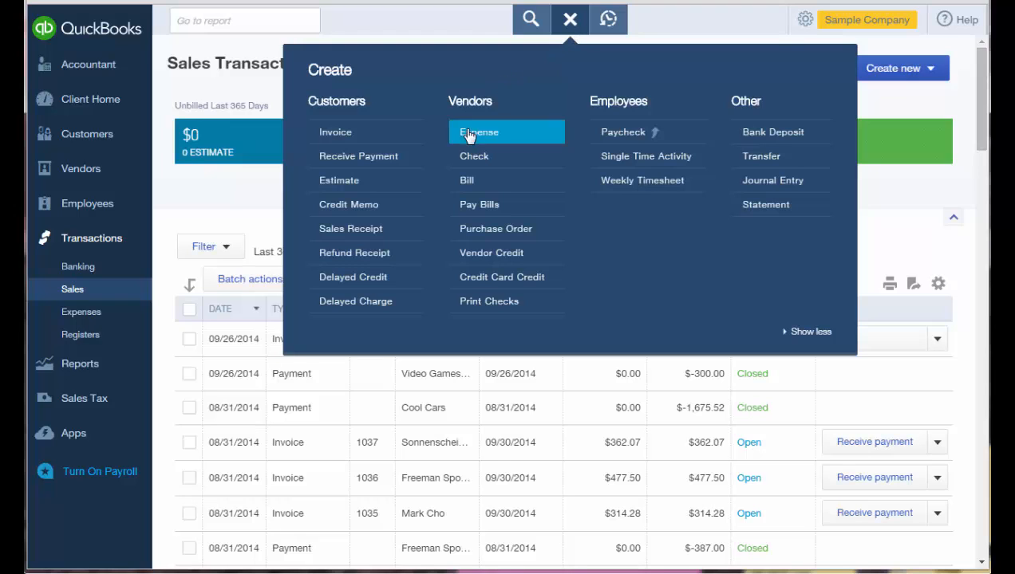
{"action": "left_click", "coordinate": [382, 304]}
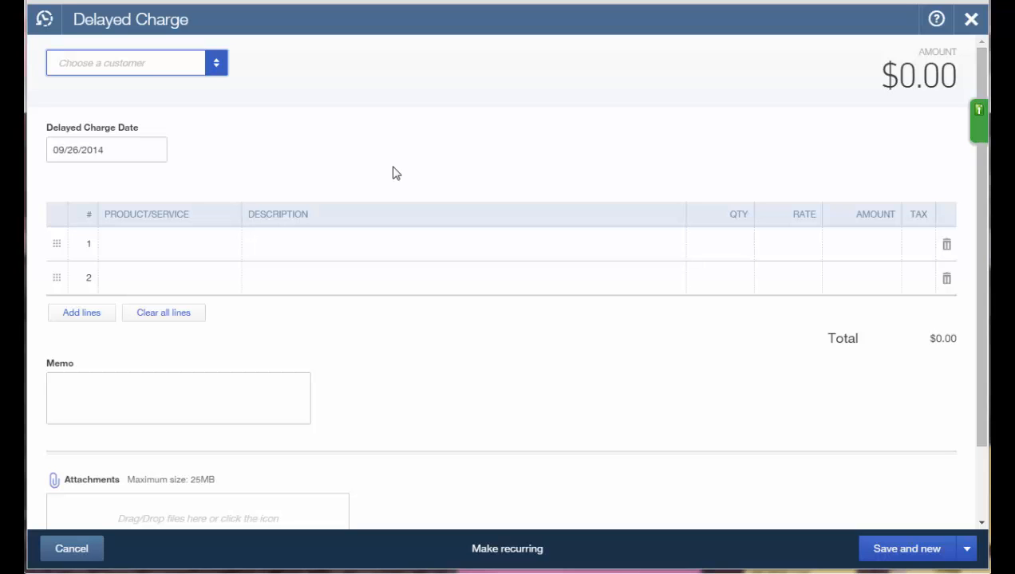
{"action": "type", "text": "Amy's Bird Sanctuary"}
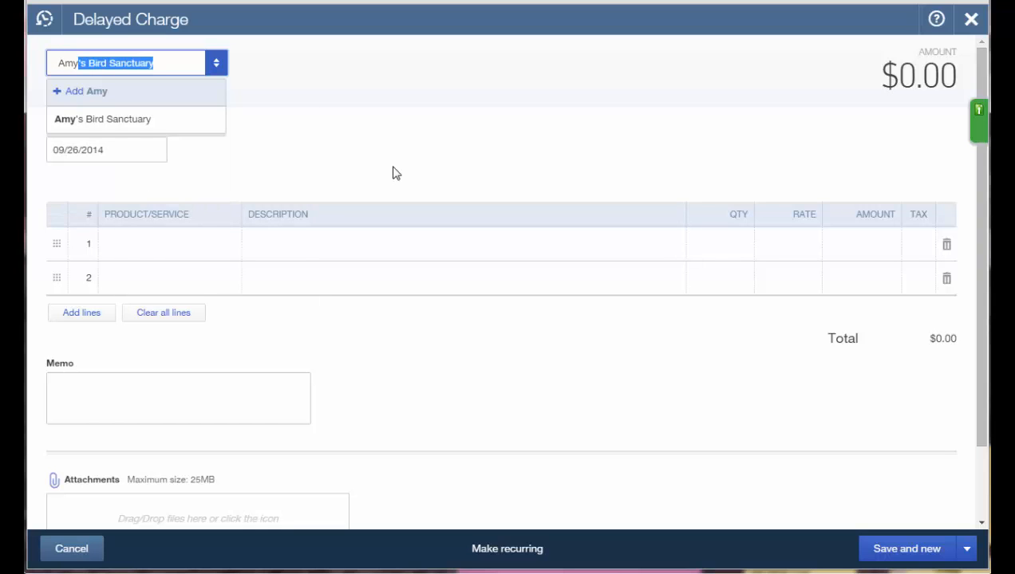
{"action": "key", "text": "Tab"}
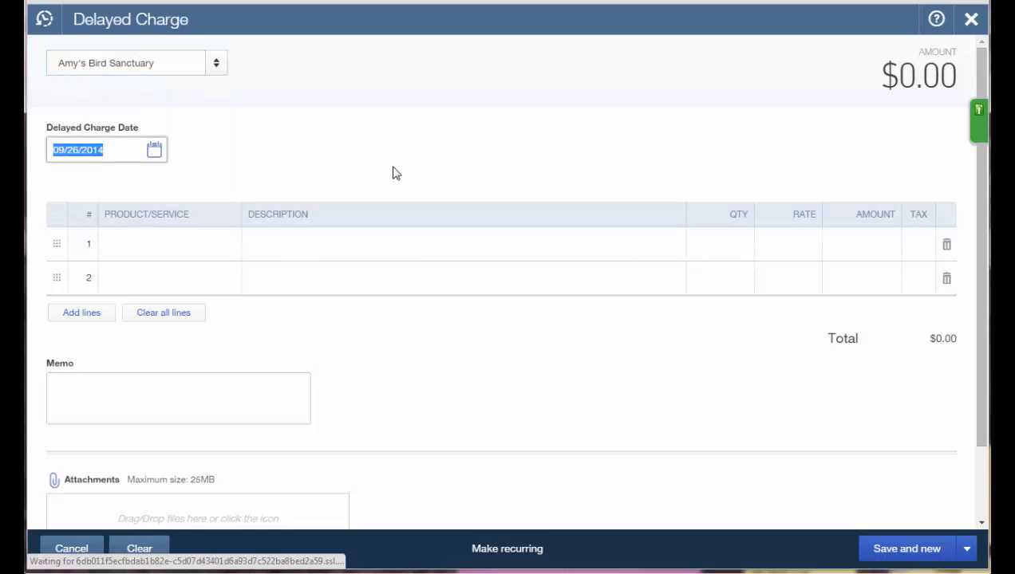
{"action": "key", "text": "Tab"}
{"action": "type", "text": "Gard"}
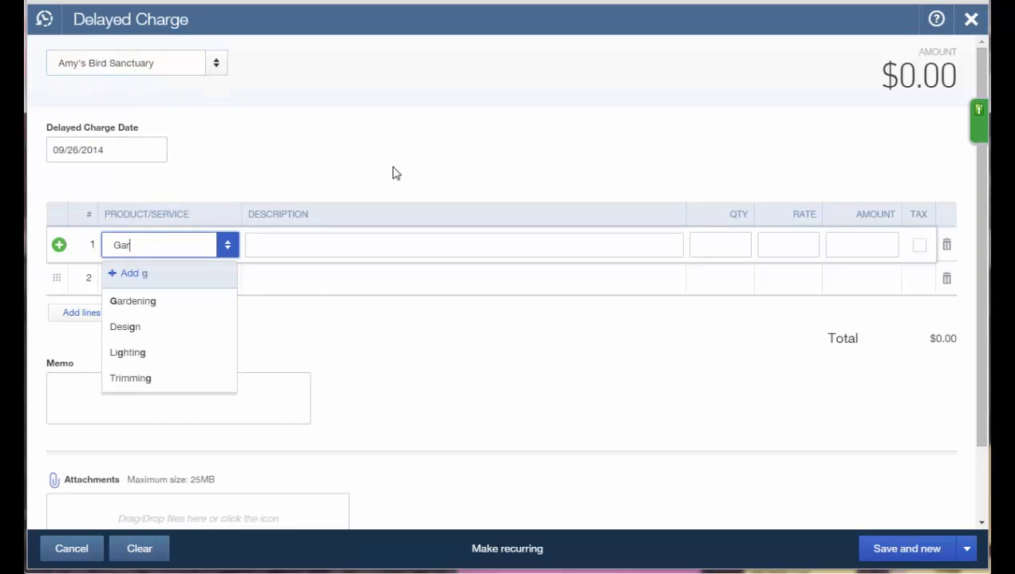
{"action": "key", "text": "Tab"}
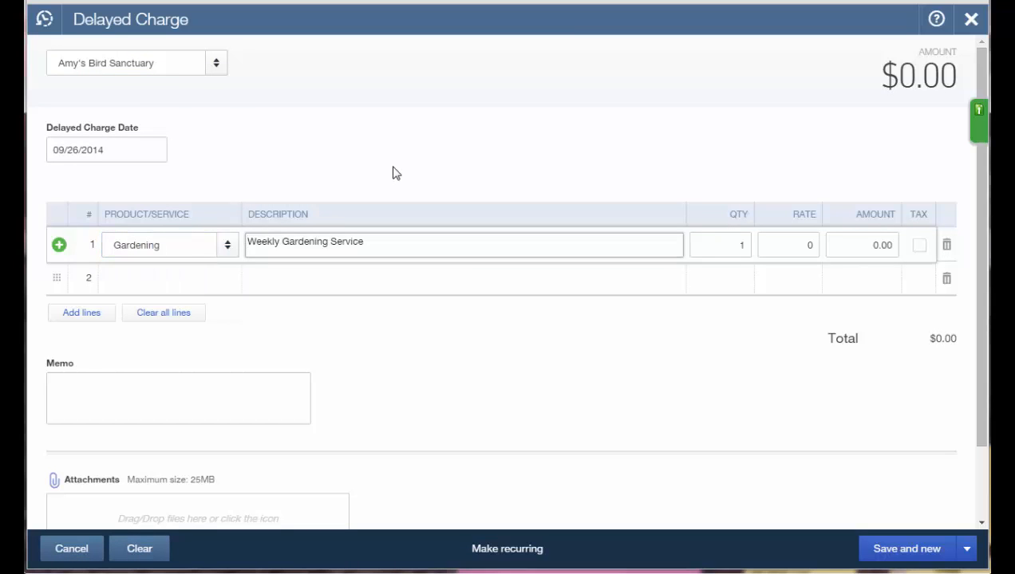
Set the Gardening line to quantity 4 at a rate of 35, and save and close the delayed charge
{"action": "key", "text": "Tab"}
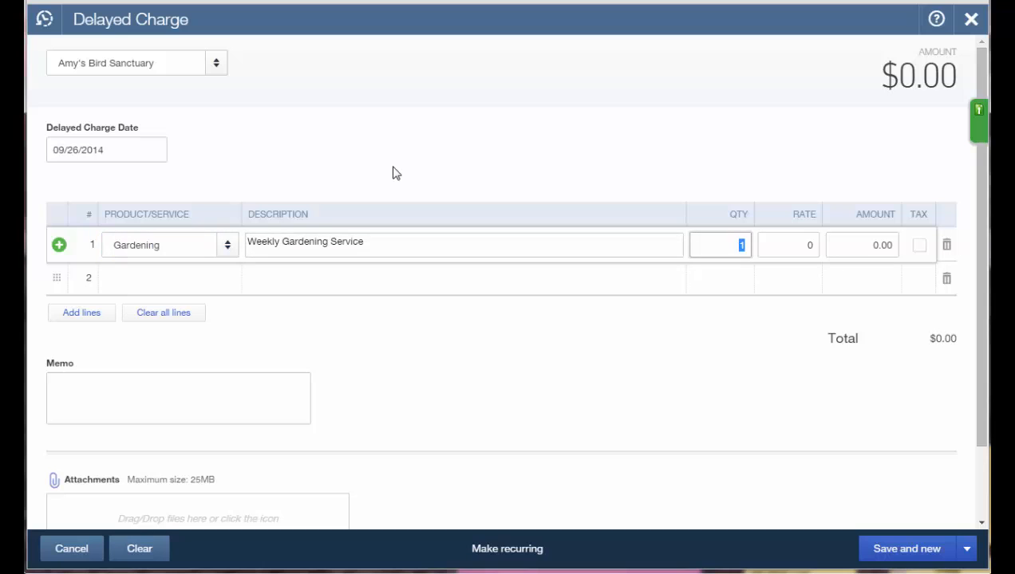
{"action": "type", "text": "4"}
{"action": "key", "text": "Tab"}
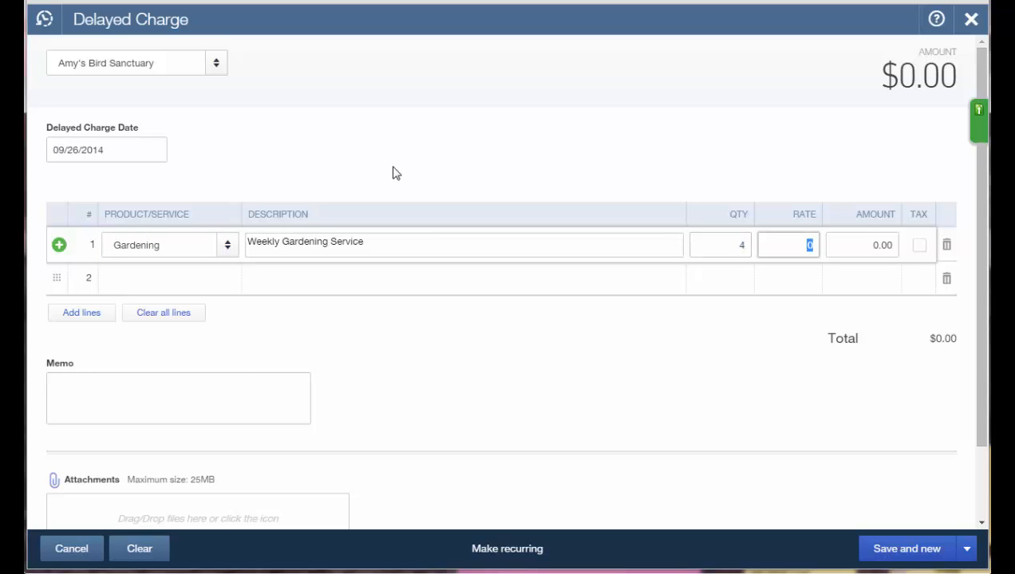
{"action": "type", "text": "35"}
{"action": "key", "text": "Tab"}
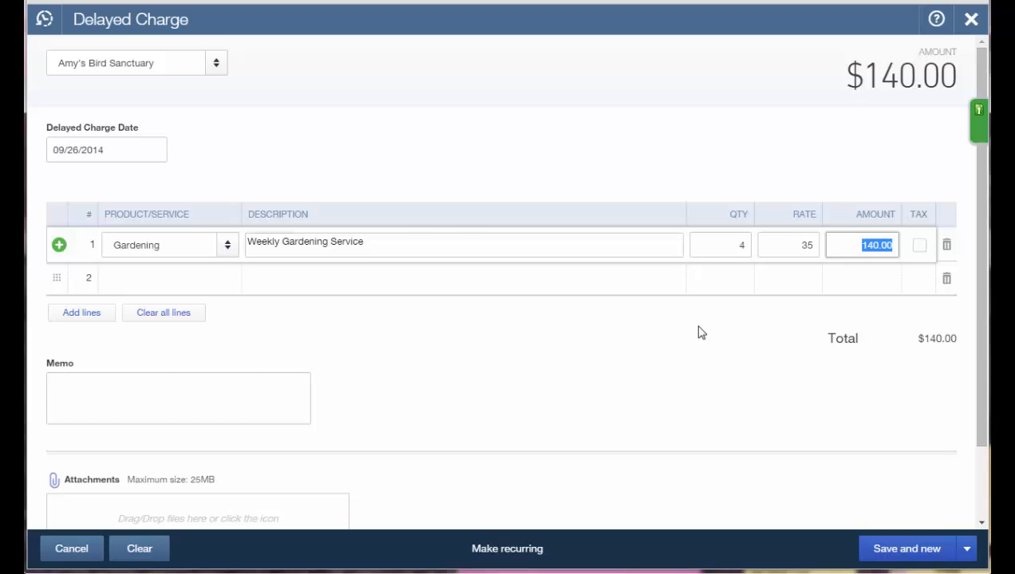
{"action": "left_click", "coordinate": [968, 550]}
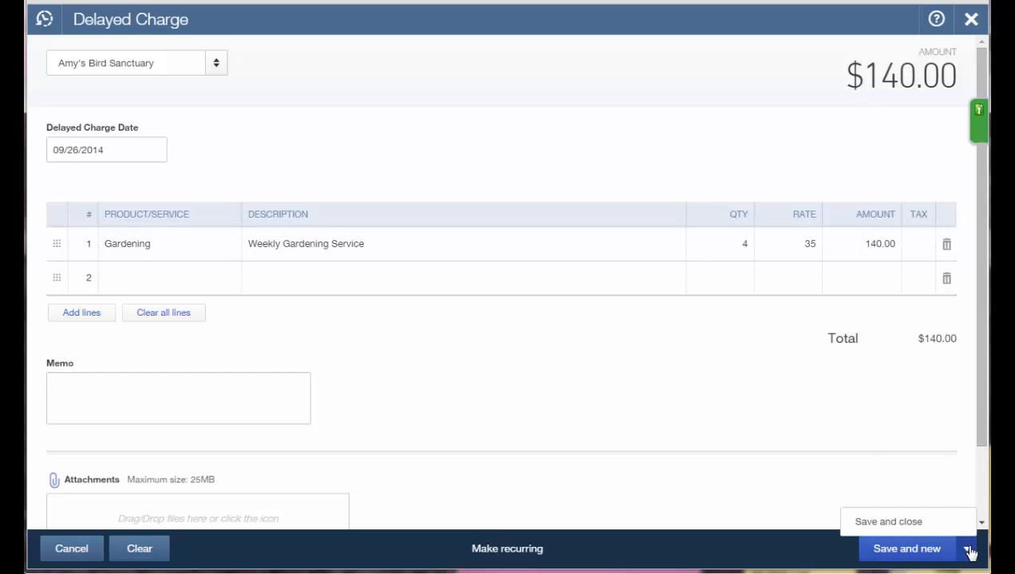
{"action": "left_click", "coordinate": [907, 525]}
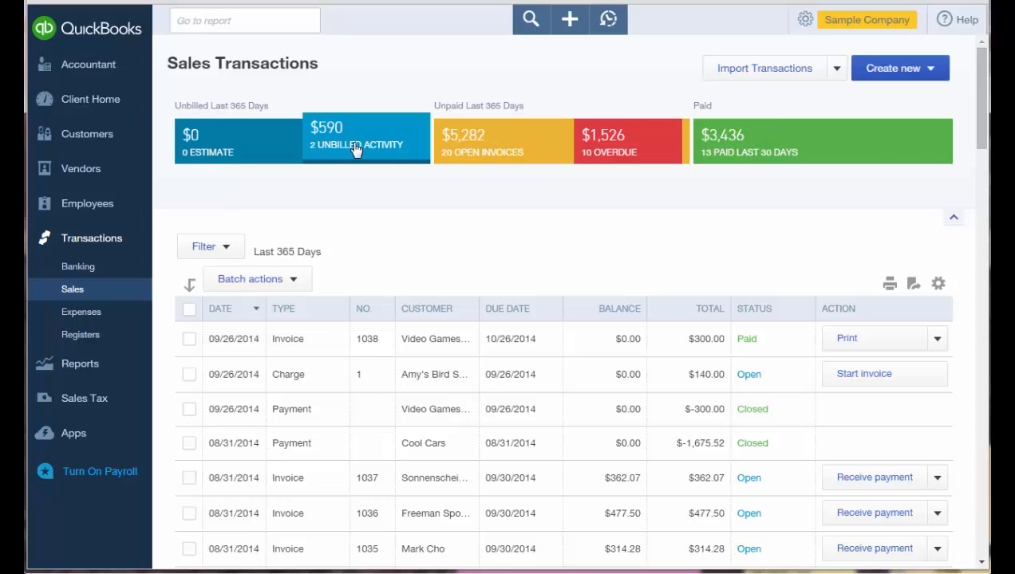
Show the unbilled activity, create an invoice for Amy's Bird Sanctuary with all its billable time and charges, and save and close it
{"action": "left_click", "coordinate": [357, 148]}
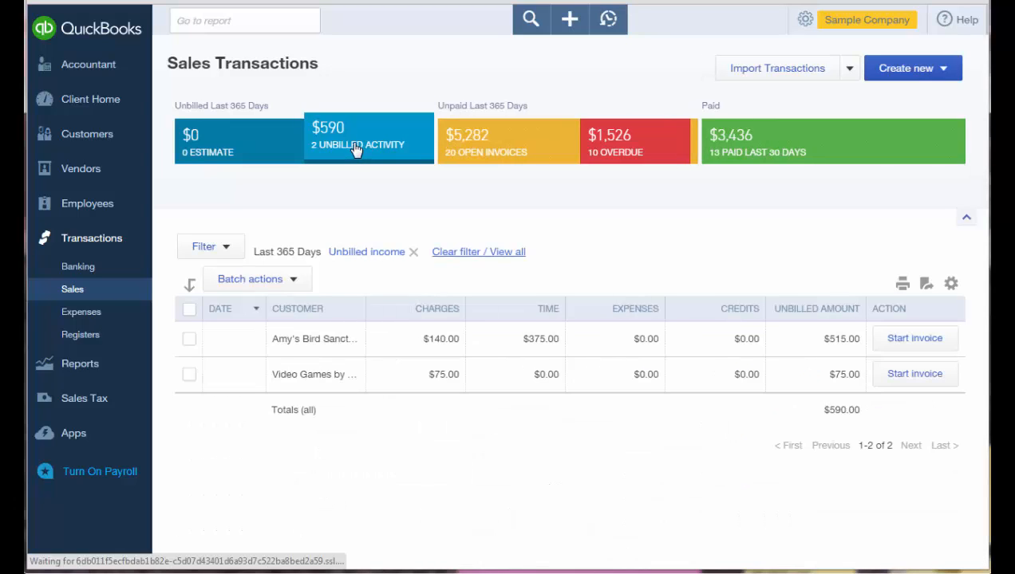
{"action": "left_click", "coordinate": [570, 21]}
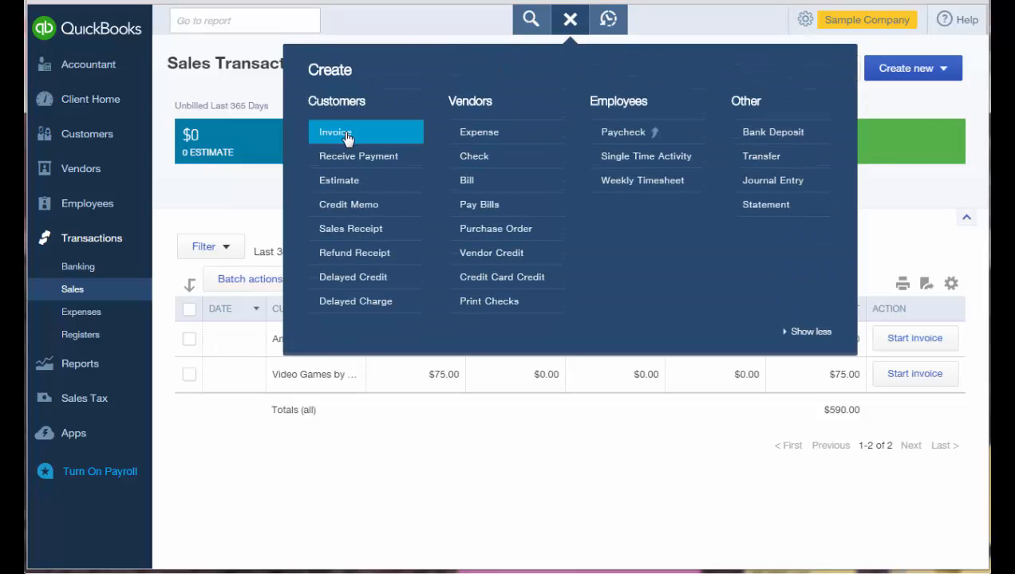
{"action": "left_click", "coordinate": [347, 135]}
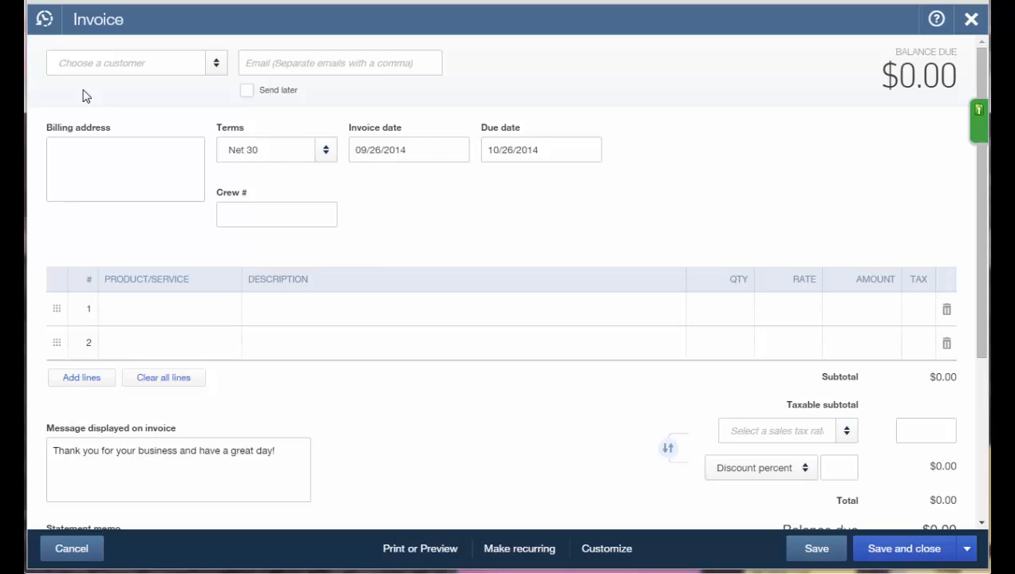
{"action": "left_click", "coordinate": [67, 60]}
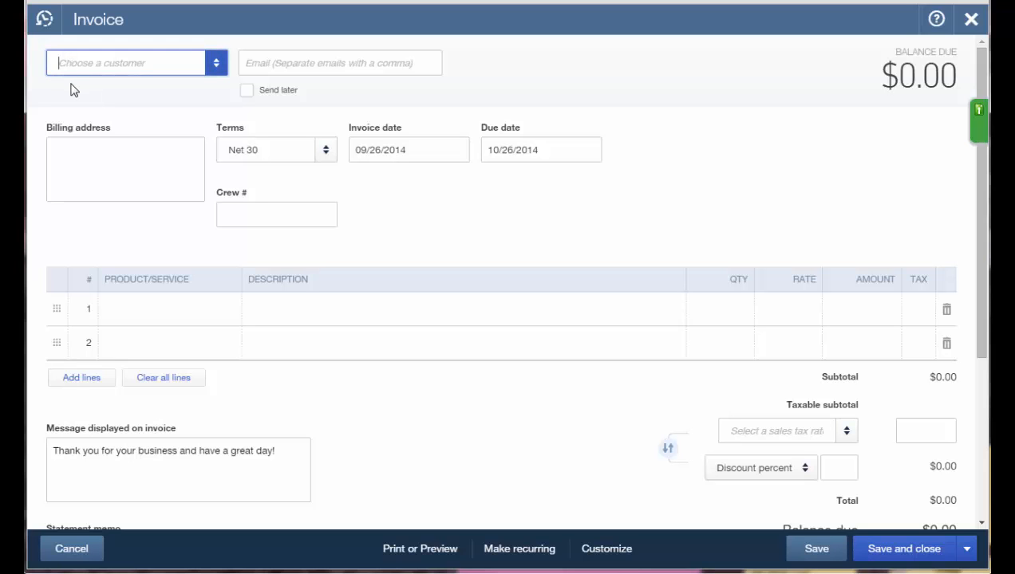
{"action": "type", "text": "Amy's Bird Sanctuary"}
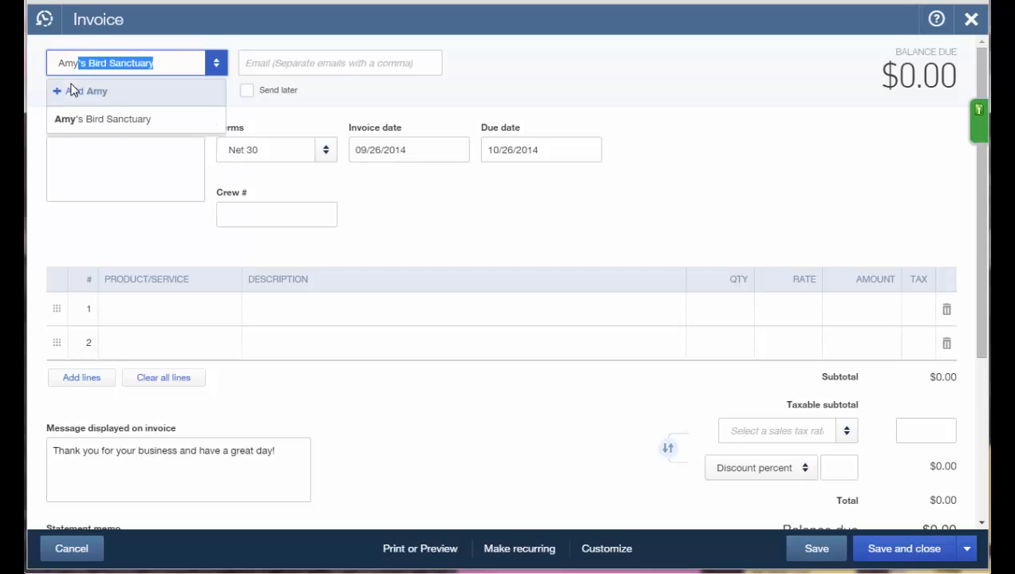
{"action": "key", "text": "Tab"}
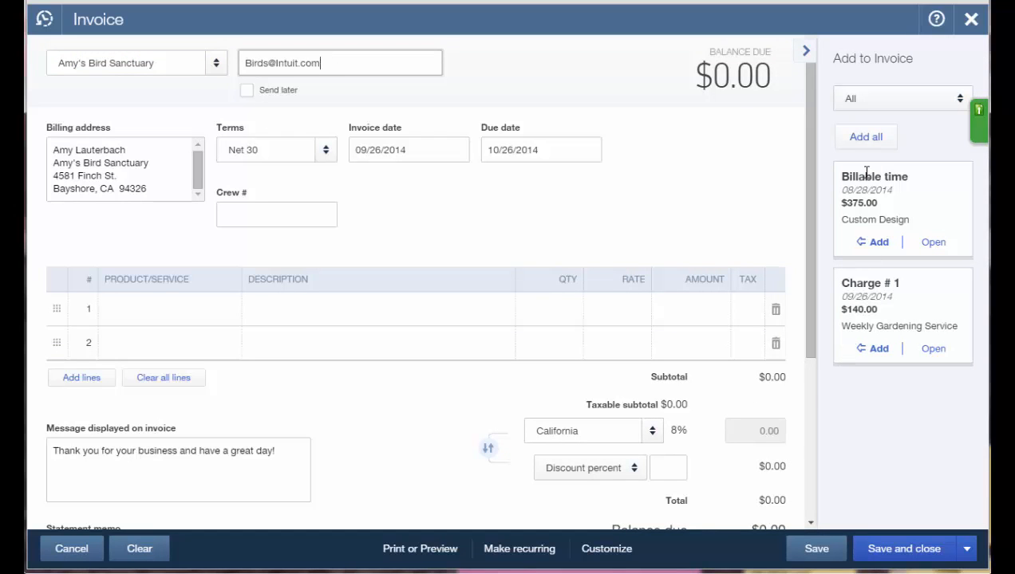
{"action": "left_click", "coordinate": [866, 143]}
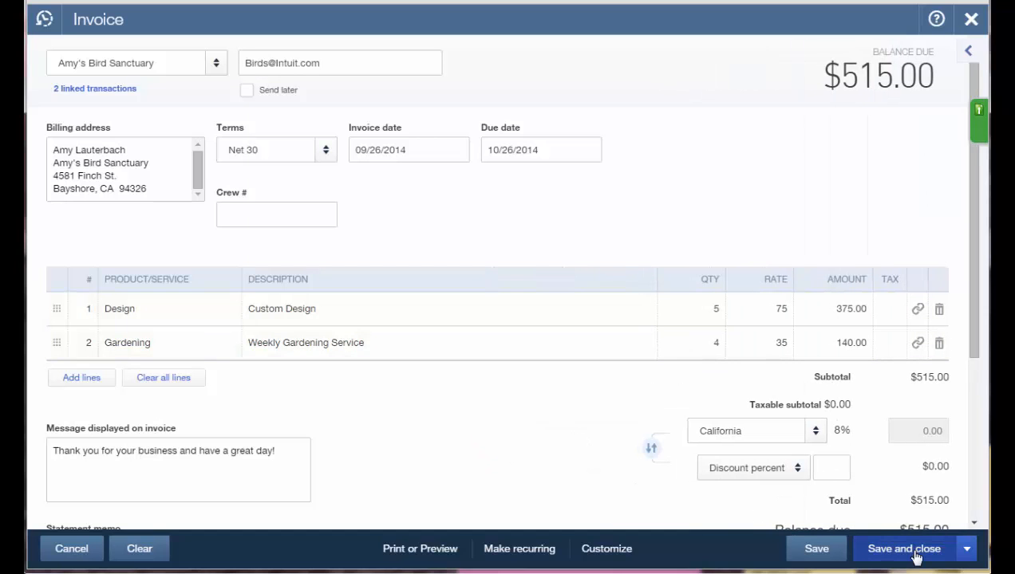
{"action": "left_click", "coordinate": [904, 549]}
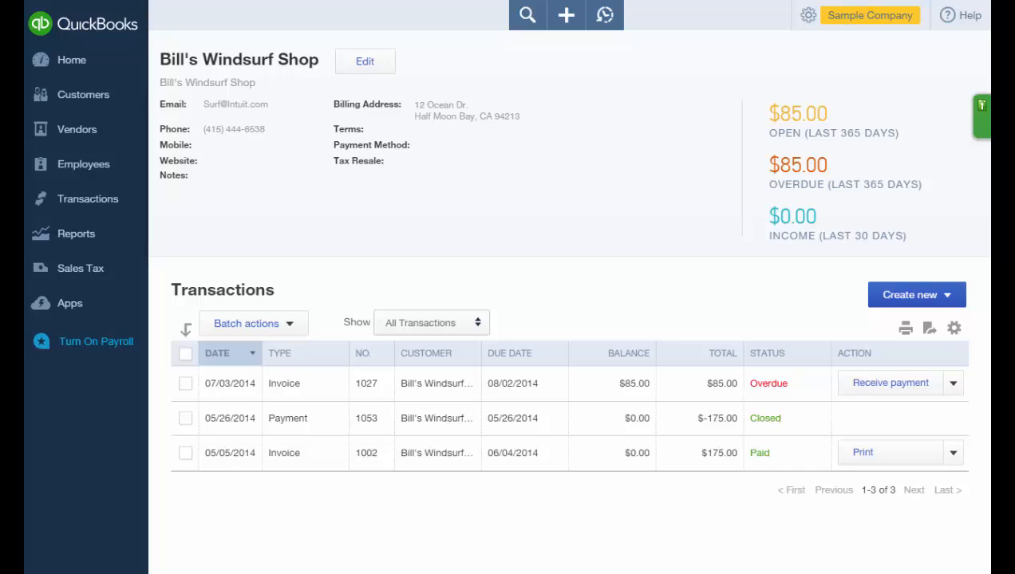
Make the overdue Bill's Windsurf Shop invoice 1027 recurring on a weekly interval with automatically sent emails, and save the template
{"action": "left_click", "coordinate": [447, 394]}
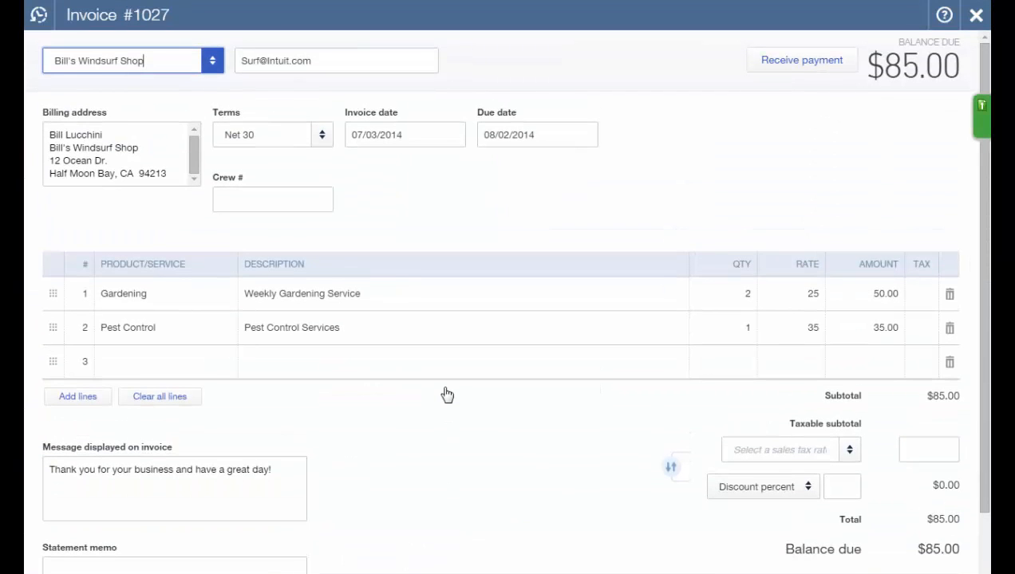
{"action": "scroll", "coordinate": [477, 479], "scroll_direction": "down", "scroll_amount": 2}
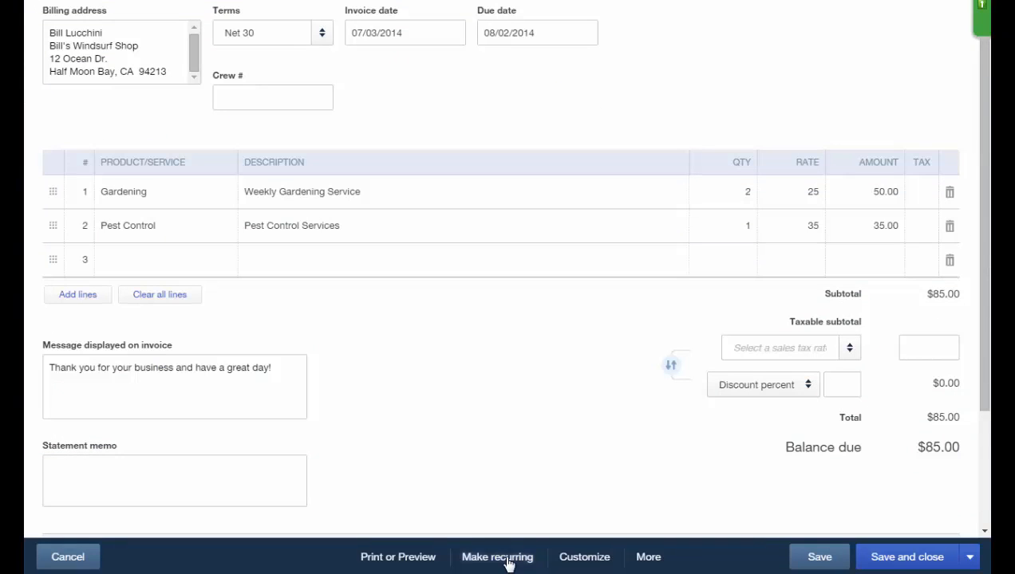
{"action": "left_click", "coordinate": [498, 557]}
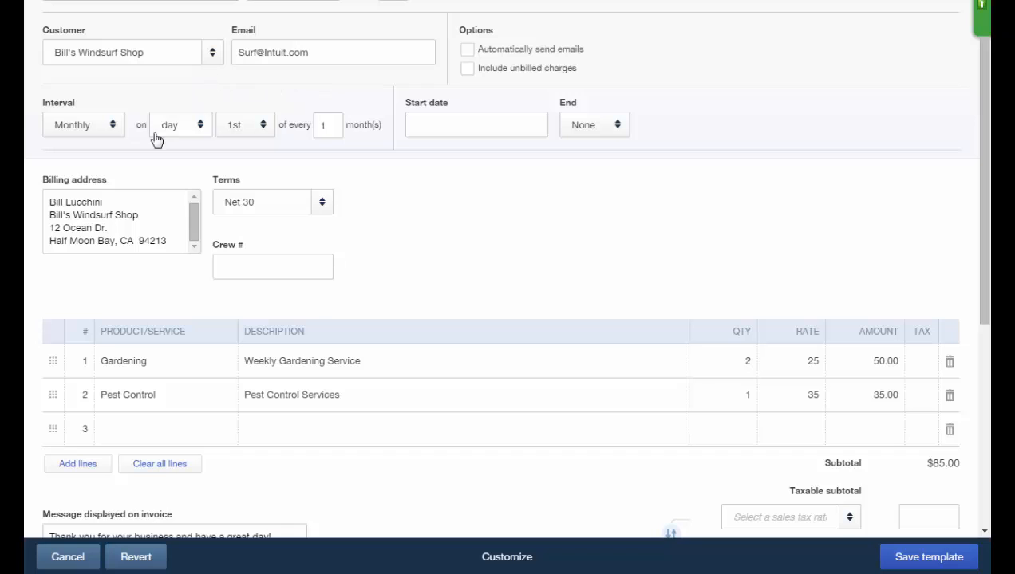
{"action": "left_click", "coordinate": [116, 132]}
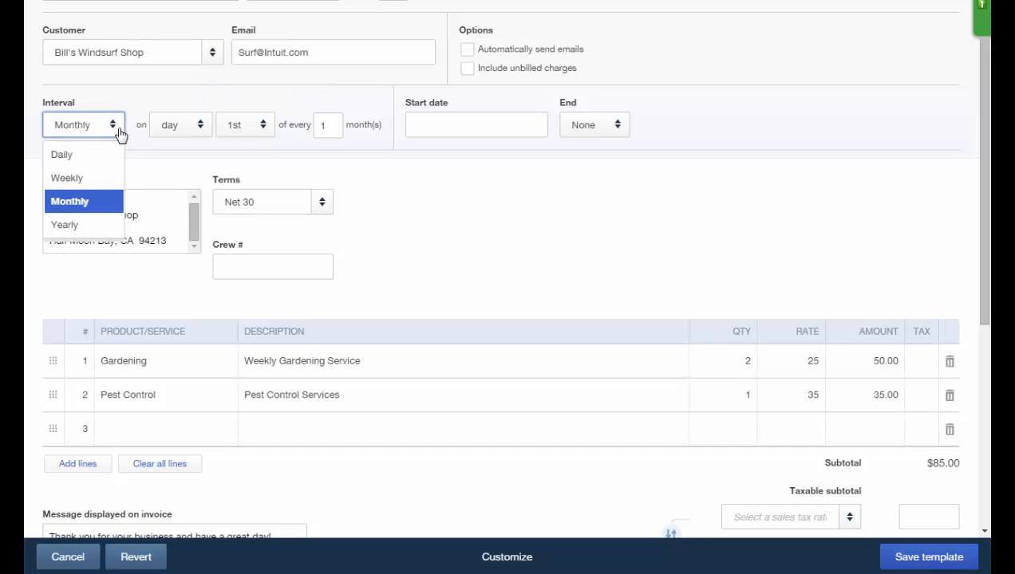
{"action": "left_click", "coordinate": [117, 177]}
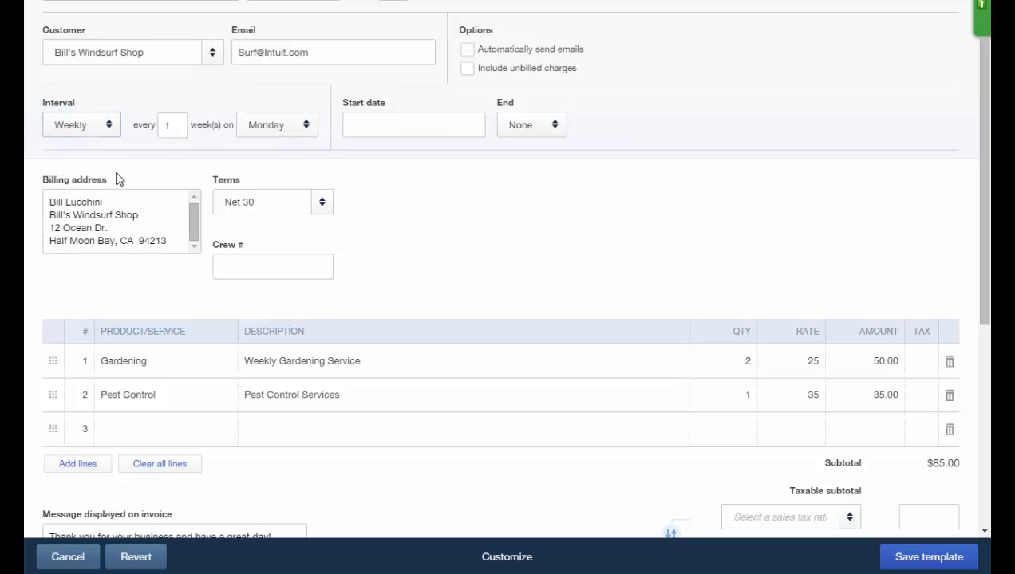
{"action": "left_click", "coordinate": [470, 51]}
{"action": "left_click", "coordinate": [915, 557]}
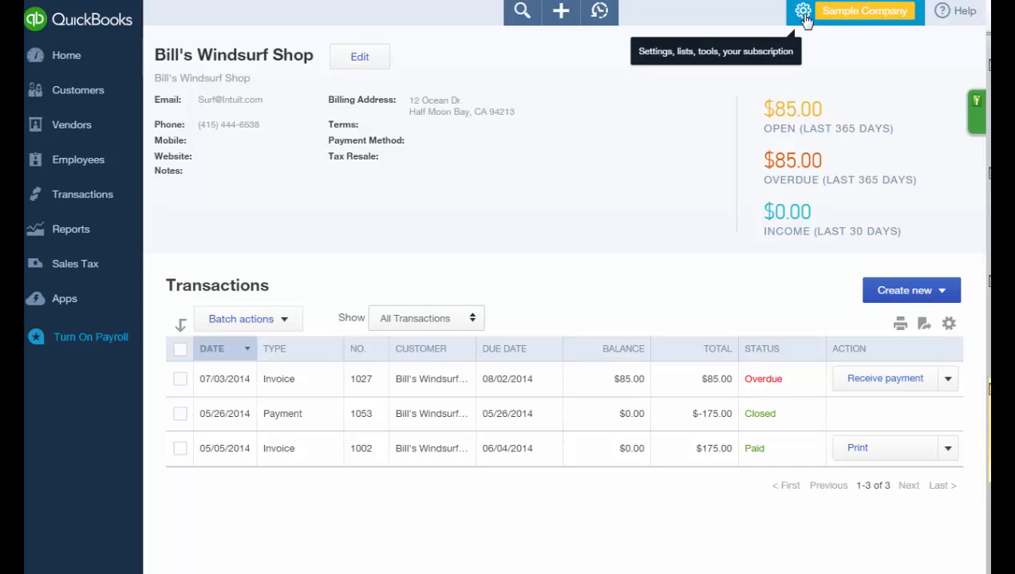
Open the recurring transactions list and review the transaction types offered for a new template, without creating one
{"action": "left_click", "coordinate": [805, 18]}
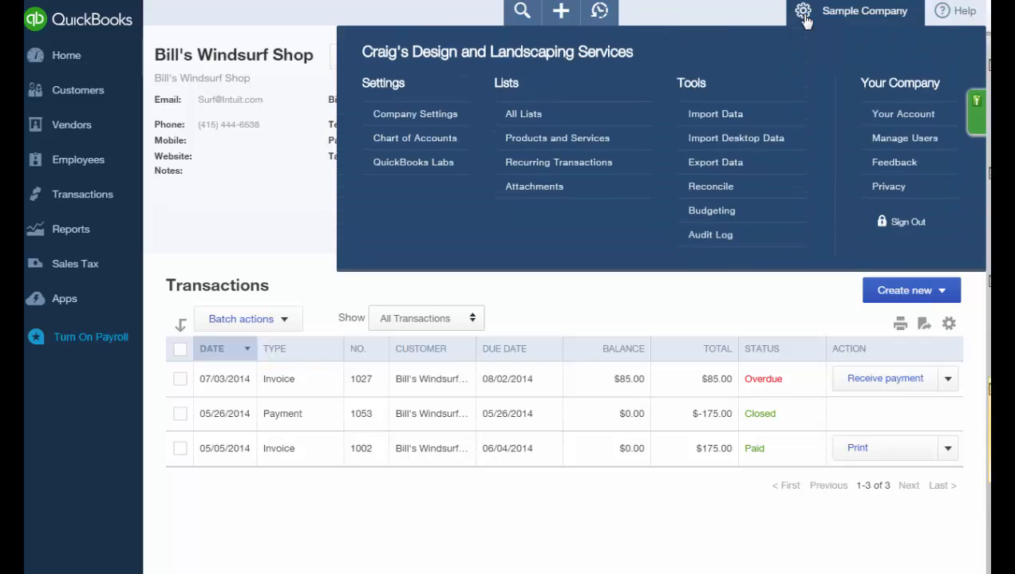
{"action": "left_click", "coordinate": [605, 163]}
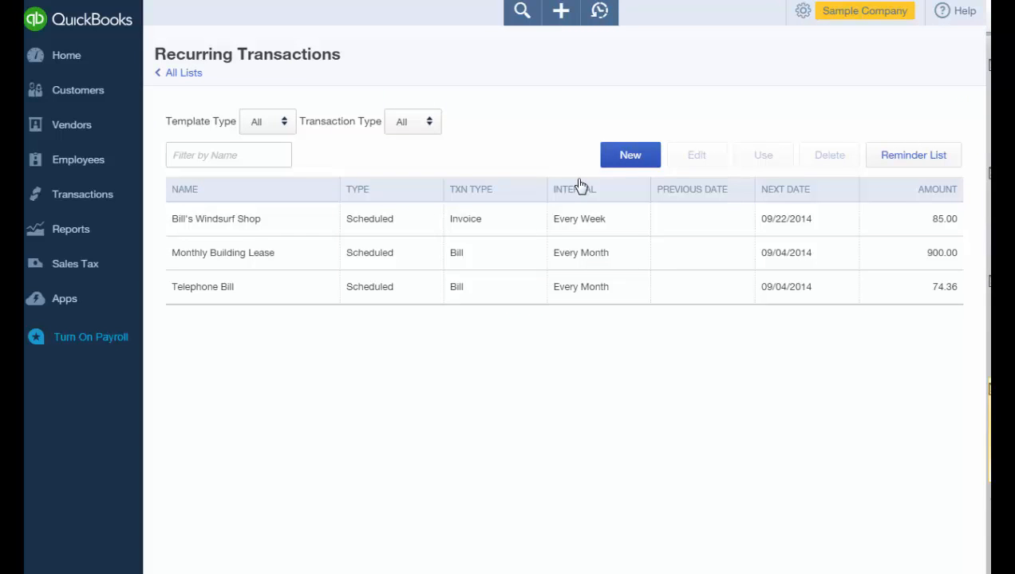
{"action": "left_click", "coordinate": [630, 163]}
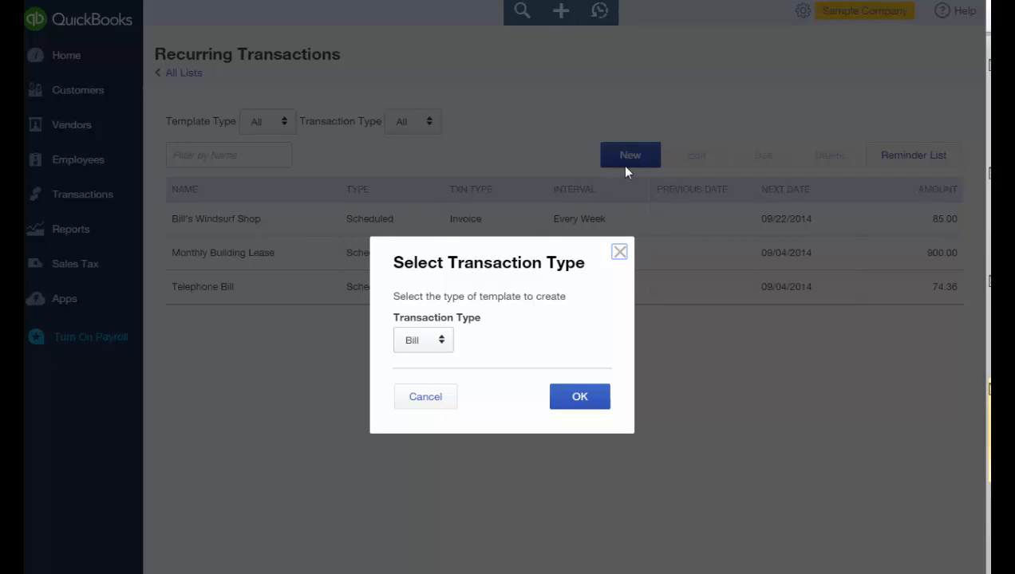
{"action": "left_click", "coordinate": [445, 348]}
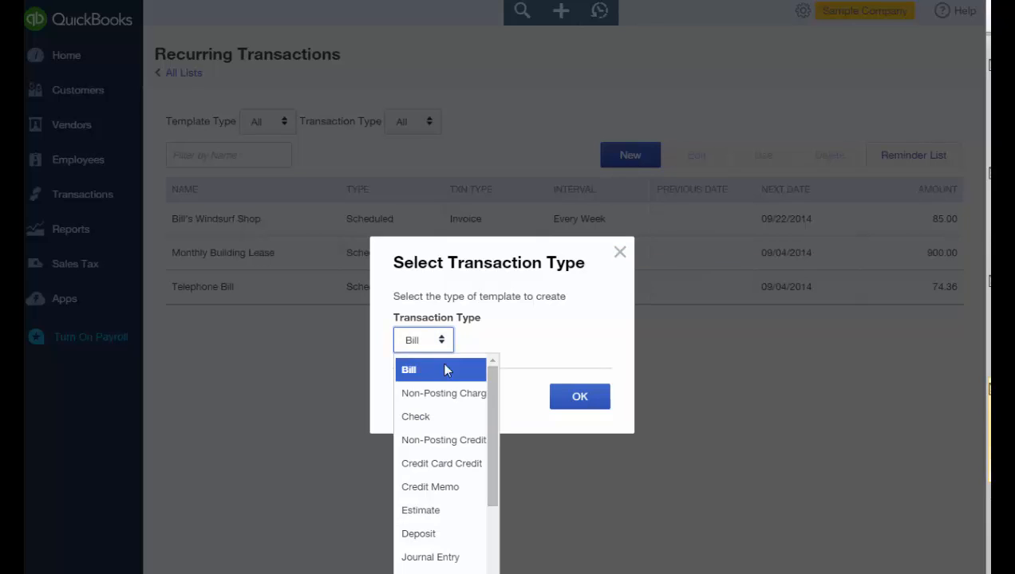
{"action": "left_click", "coordinate": [528, 552]}
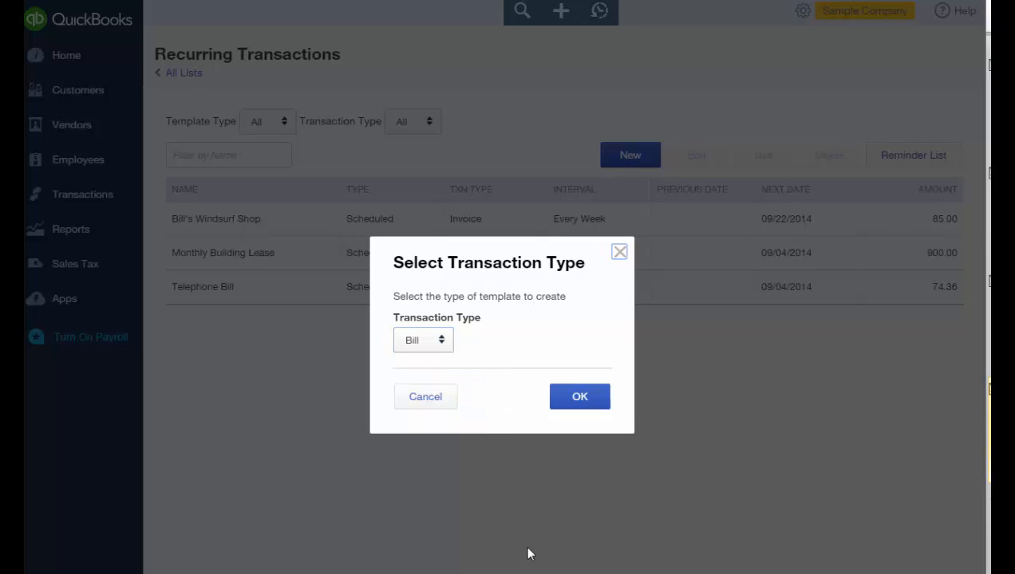
{"action": "left_click", "coordinate": [436, 402]}
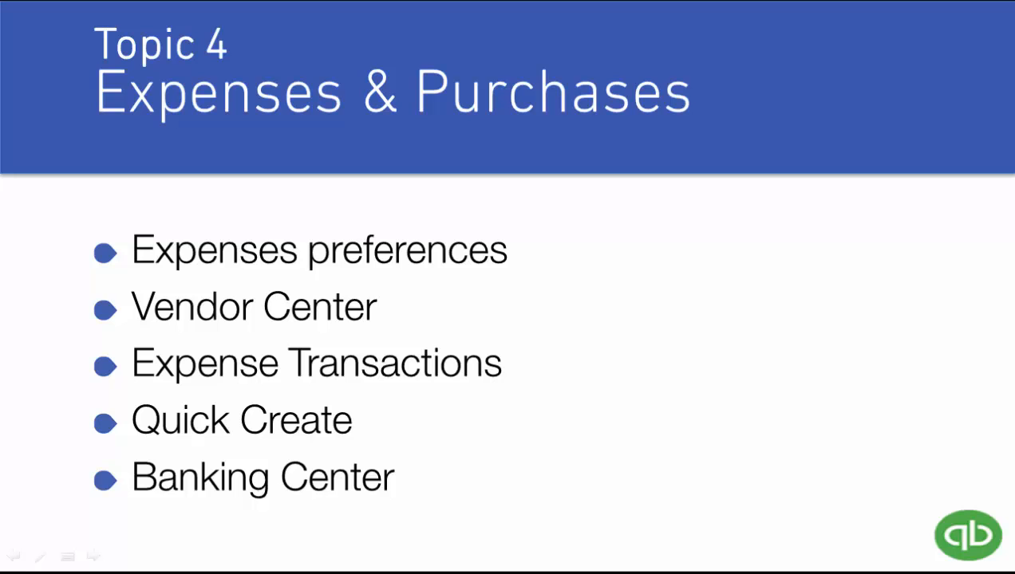
{"action": "key", "text": "Right"}
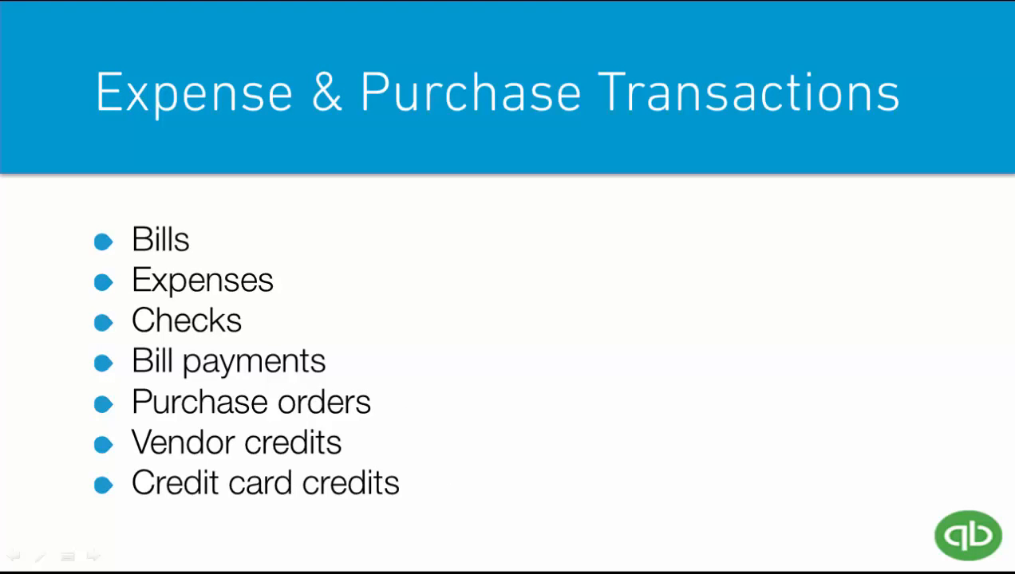
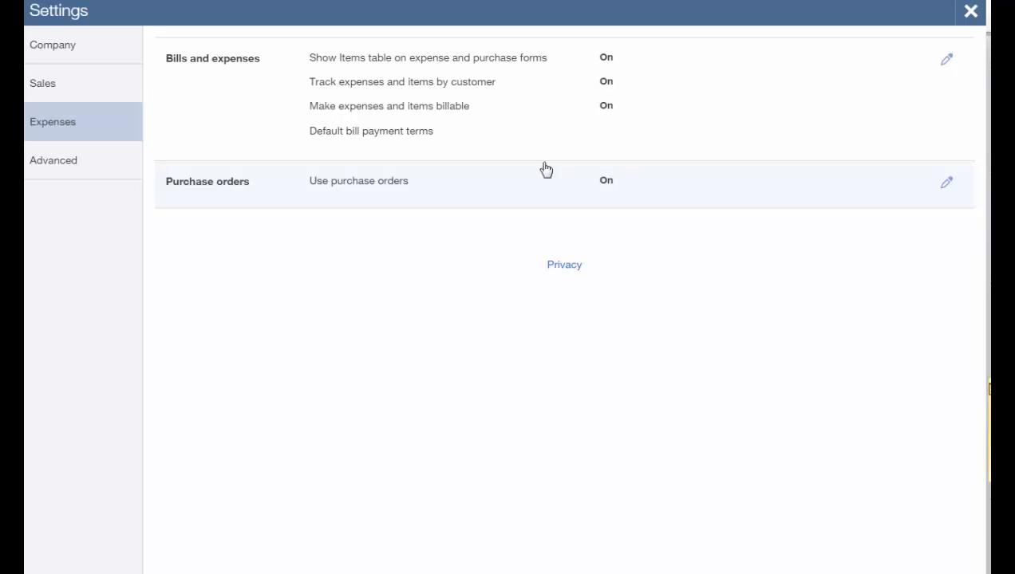
Create a bill for the vendor Bob's Burger Joint with an Advertising account line of 2,500
{"action": "left_click", "coordinate": [88, 167]}
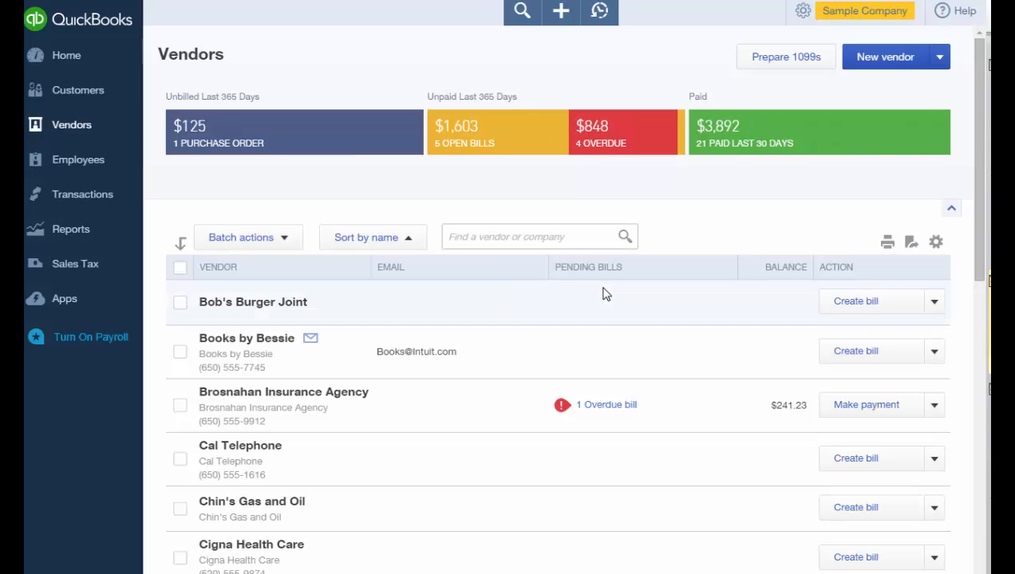
{"action": "left_click", "coordinate": [848, 310]}
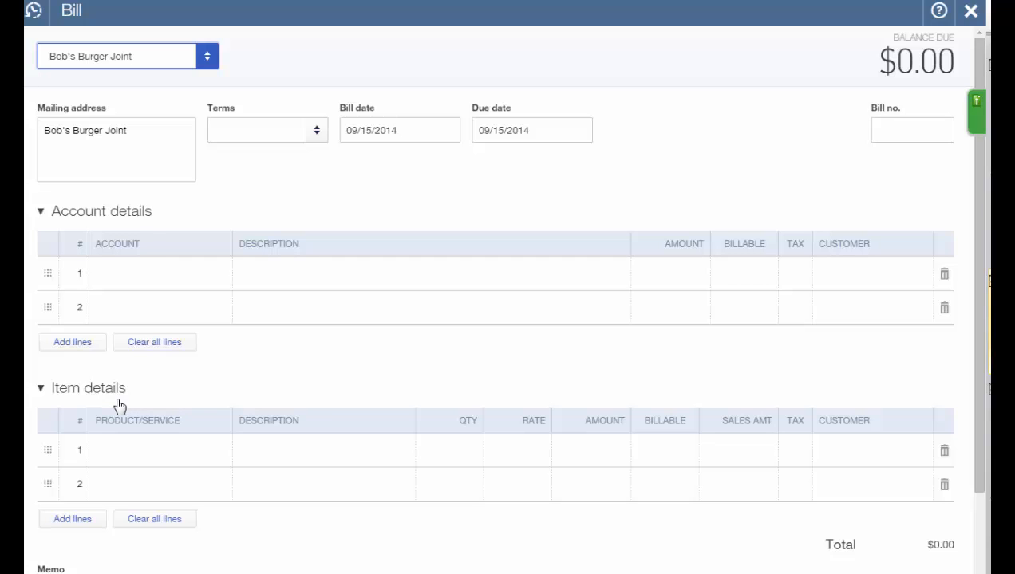
{"action": "left_click", "coordinate": [110, 284]}
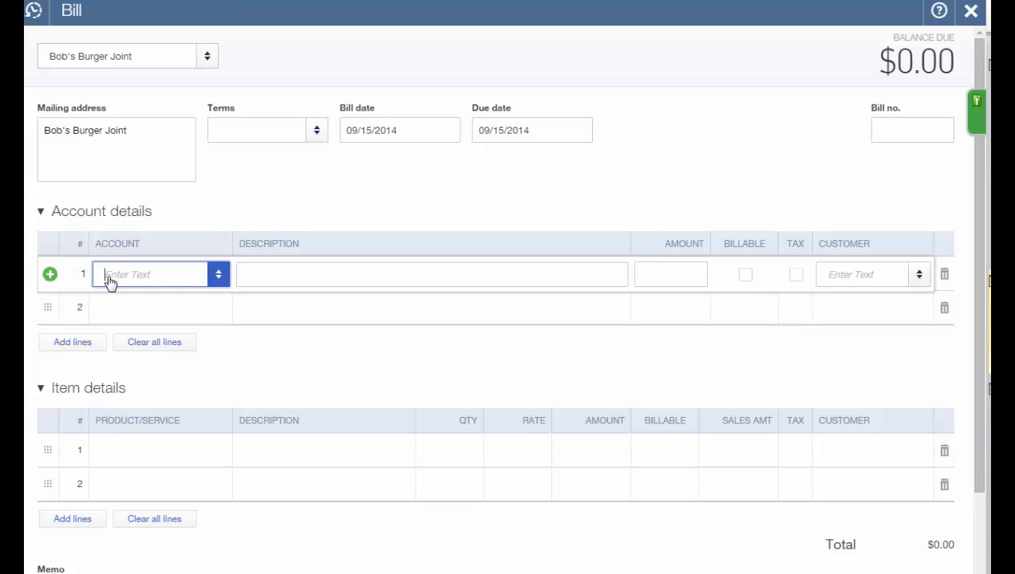
{"action": "type", "text": "Advertising"}
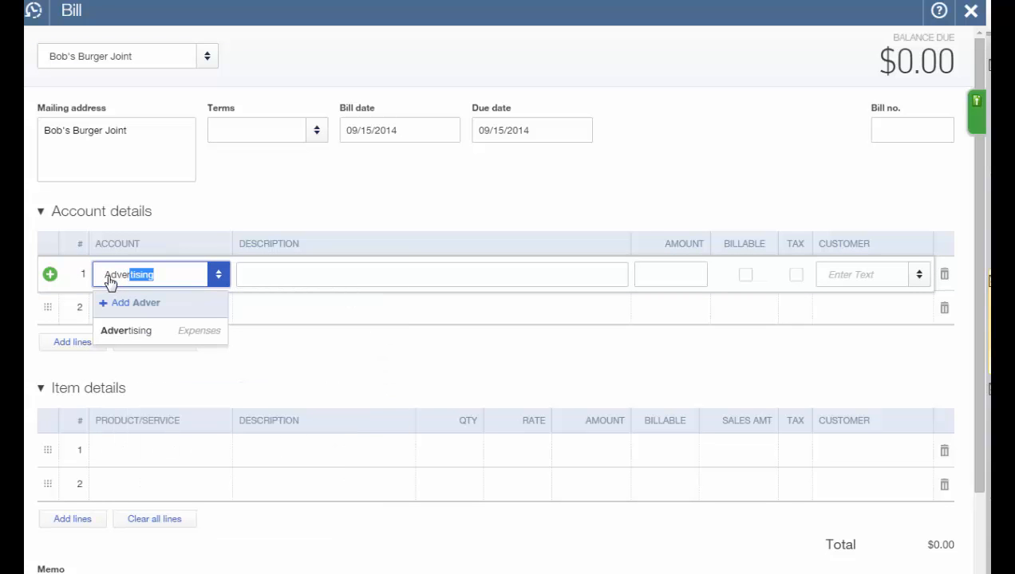
{"action": "key", "text": "Tab"}
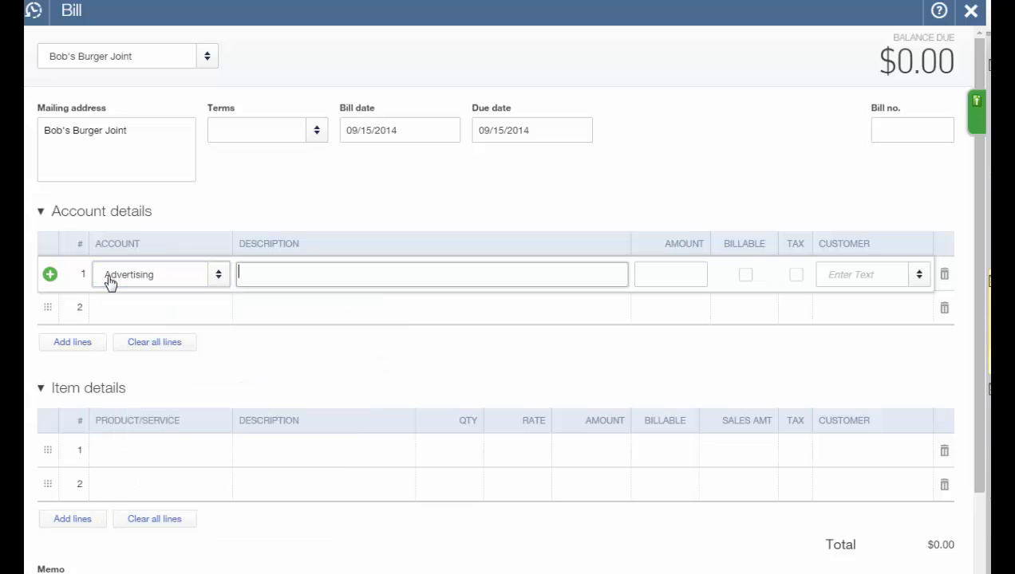
{"action": "key", "text": "Tab"}
{"action": "type", "text": "2,5"}
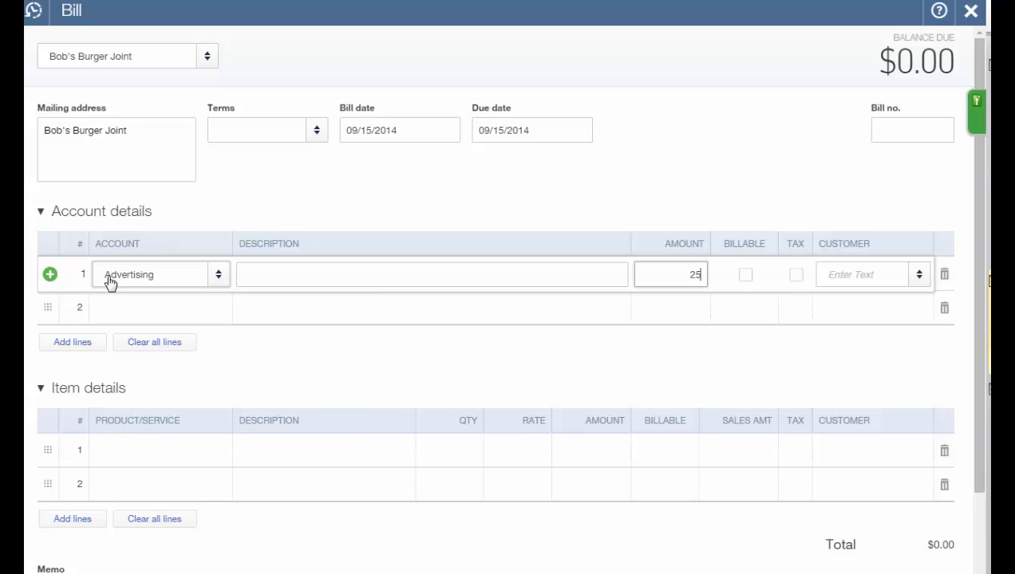
{"action": "type", "text": "00"}
{"action": "key", "text": "Tab"}
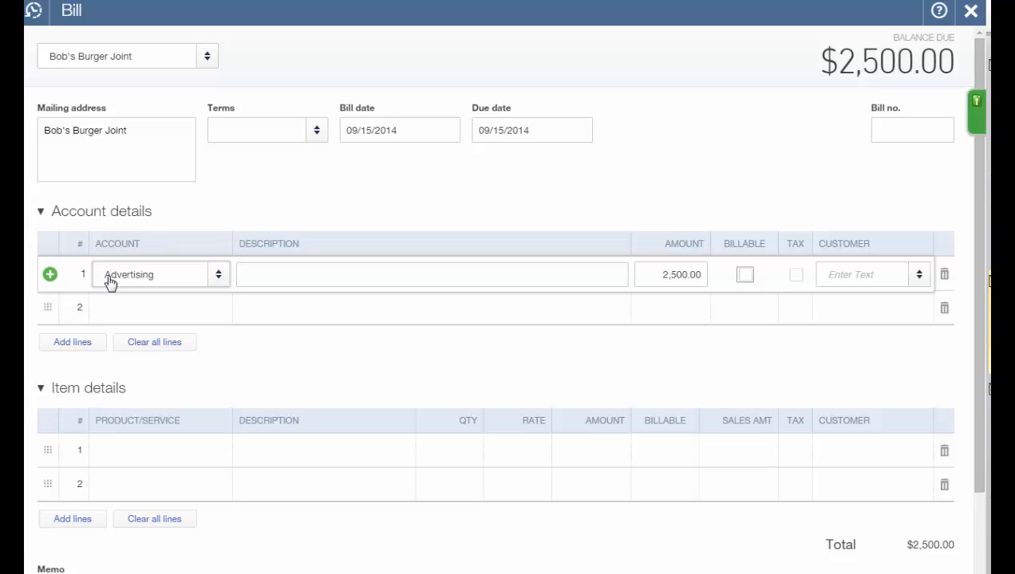
Mark the Advertising line as billable to Amy's Bird Sanctuary and save the bill, continuing to a new one
{"action": "key", "text": "space"}
{"action": "key", "text": "Tab"}
{"action": "key", "text": "Tab"}
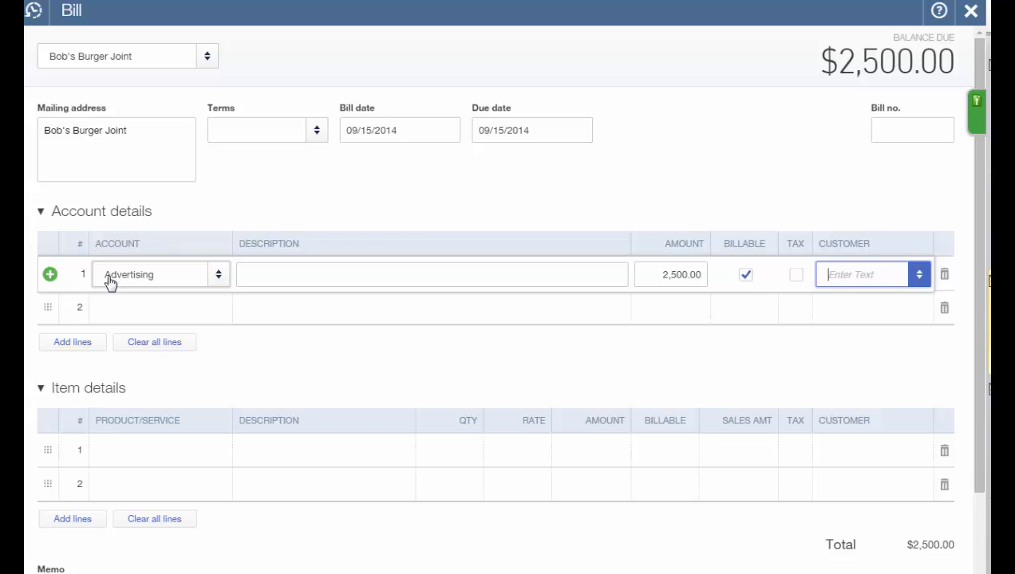
{"action": "type", "text": "Amy's Bird San"}
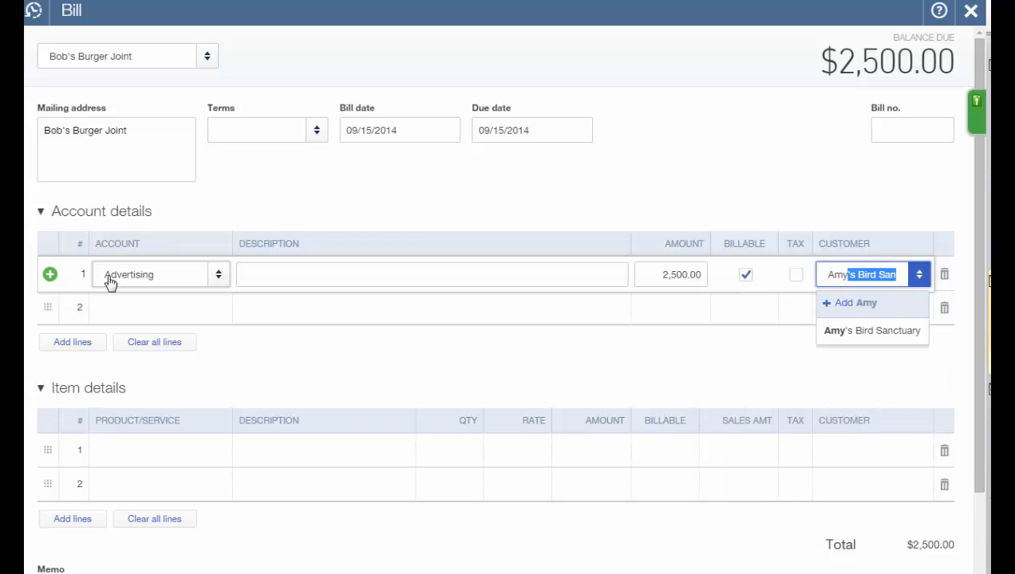
{"action": "key", "text": "Tab"}
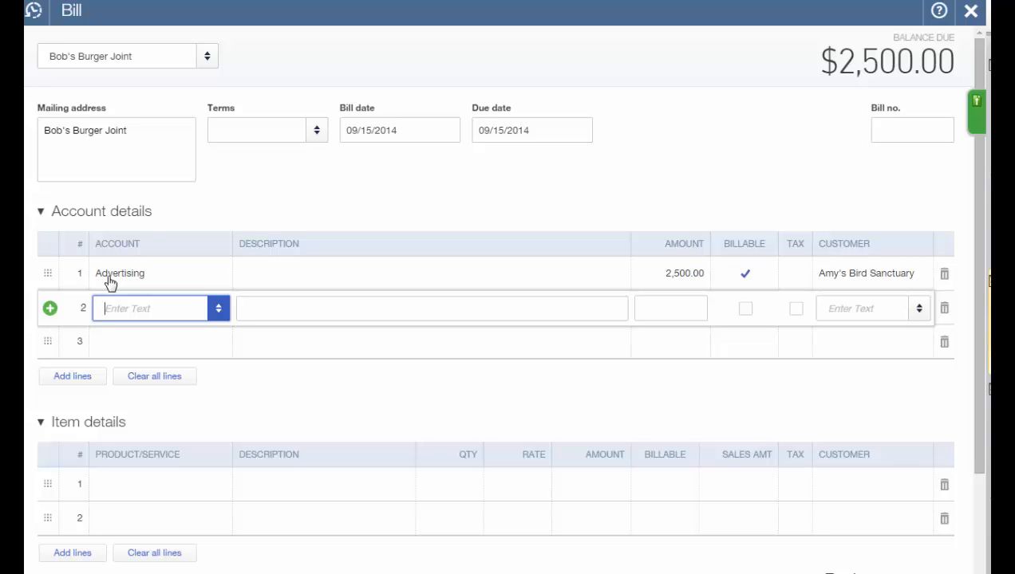
{"action": "left_click", "coordinate": [110, 284]}
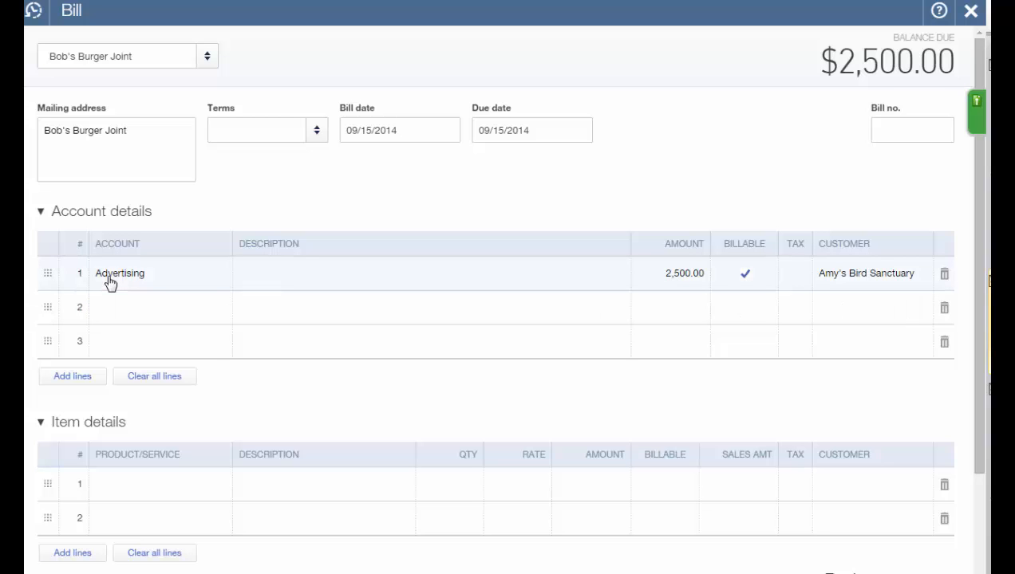
{"action": "key", "text": "ctrl+alt+s"}
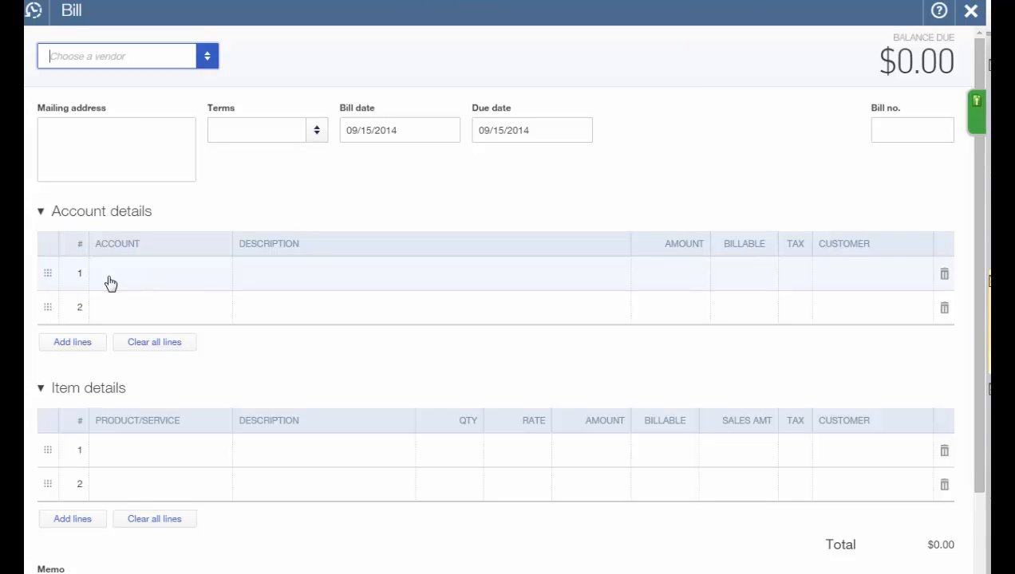
Choose Bob's Burger Joint as the new bill's vendor and keep the prefilled address, terms and bill date
{"action": "type", "text": "Bob"}
{"action": "key", "text": "Tab"}
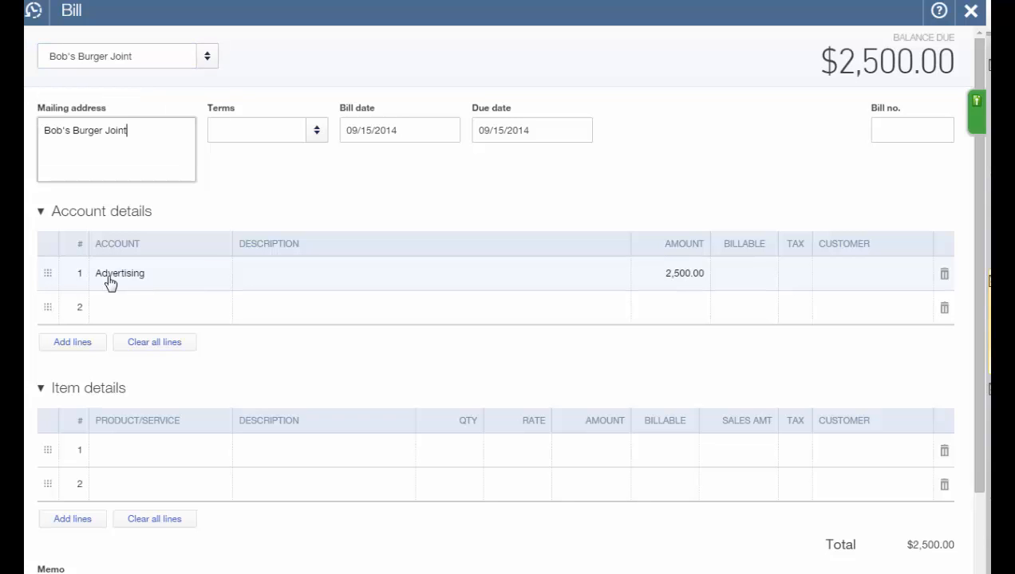
{"action": "key", "text": "Tab"}
{"action": "key", "text": "Tab"}
{"action": "key", "text": "Tab"}
{"action": "key", "text": "Tab"}
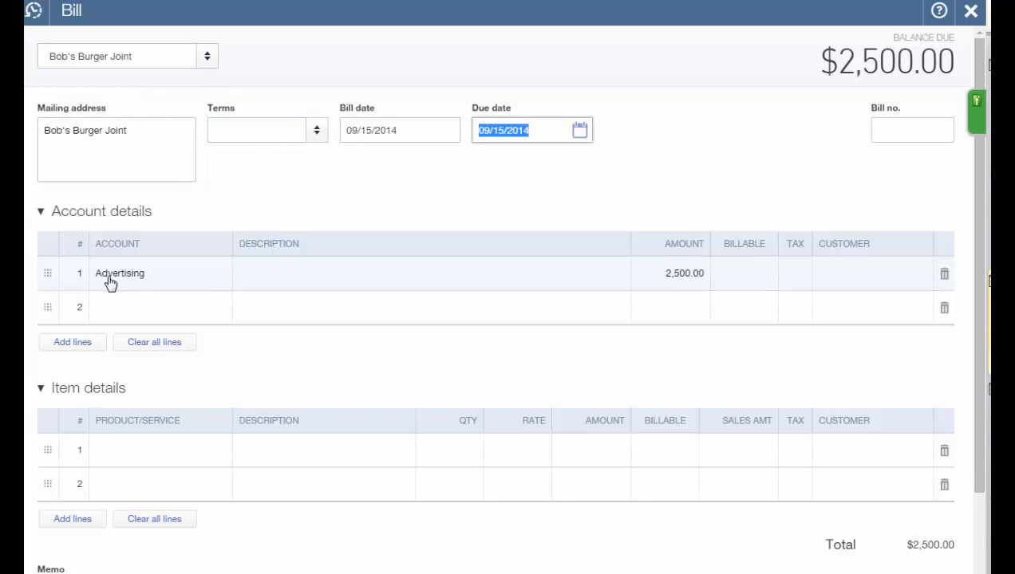
Set the second bill's Advertising line amount to 1,000, save the bill, and close the empty bill form
{"action": "left_click", "coordinate": [110, 283]}
{"action": "key", "text": "Tab"}
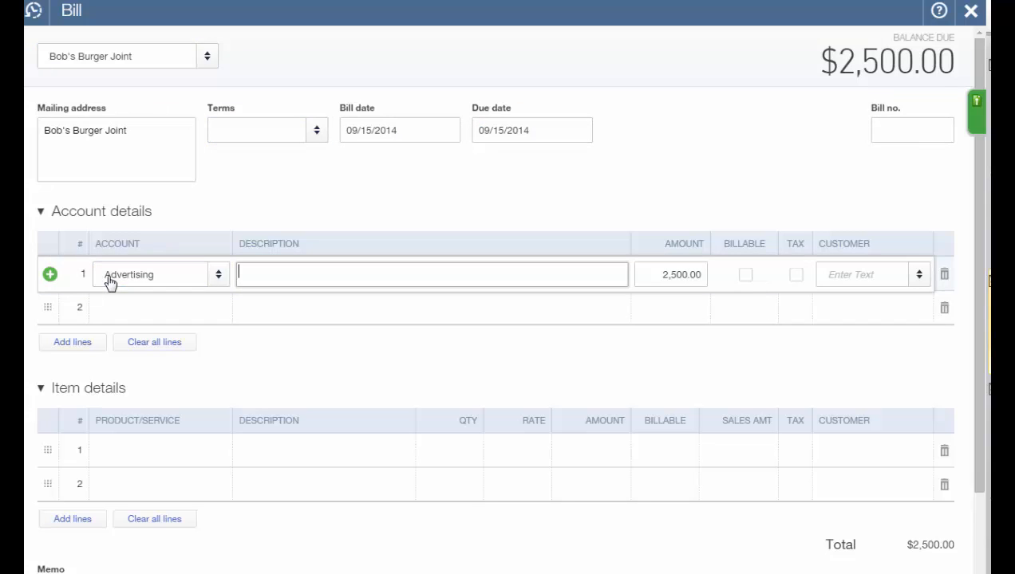
{"action": "key", "text": "Tab"}
{"action": "type", "text": "1000"}
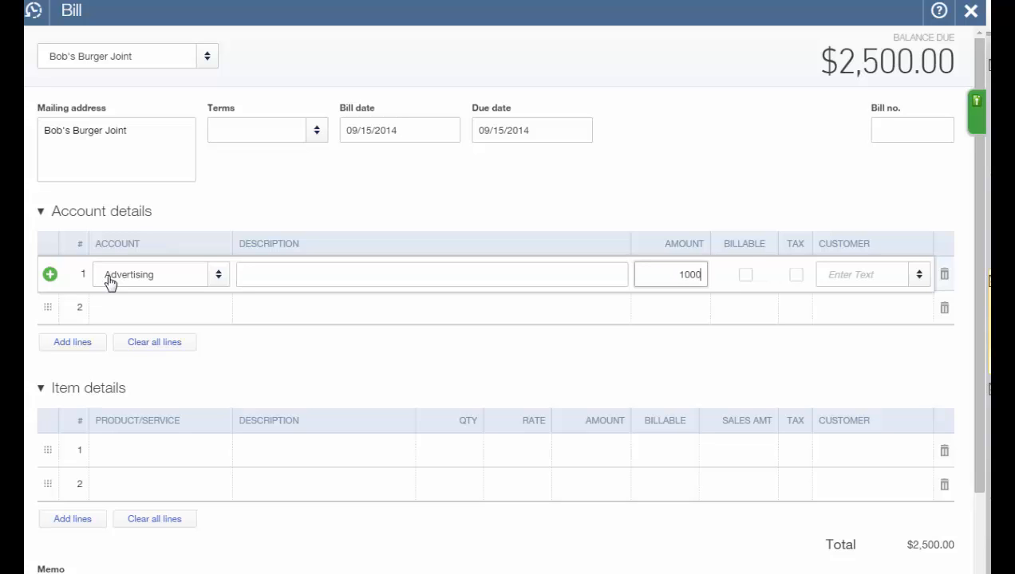
{"action": "key", "text": "Tab"}
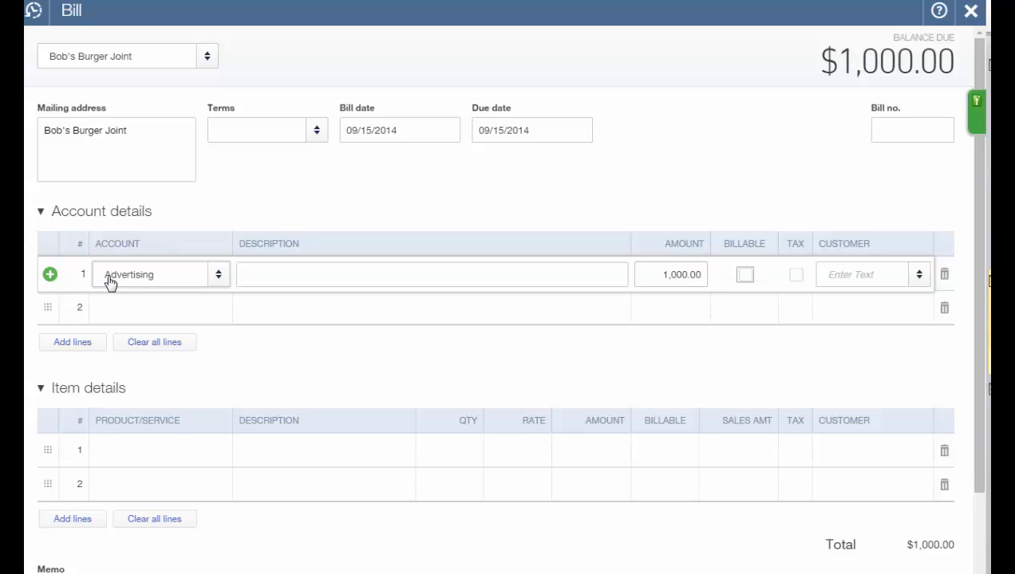
{"action": "key", "text": "Tab"}
{"action": "key", "text": "ctrl+alt+s"}
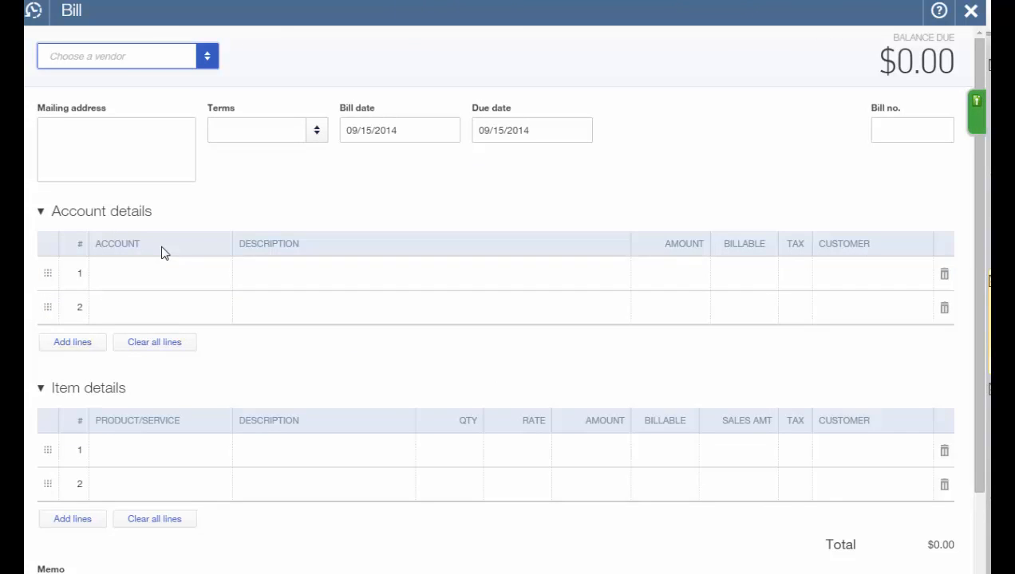
{"action": "key", "text": "ctrl+alt+x"}
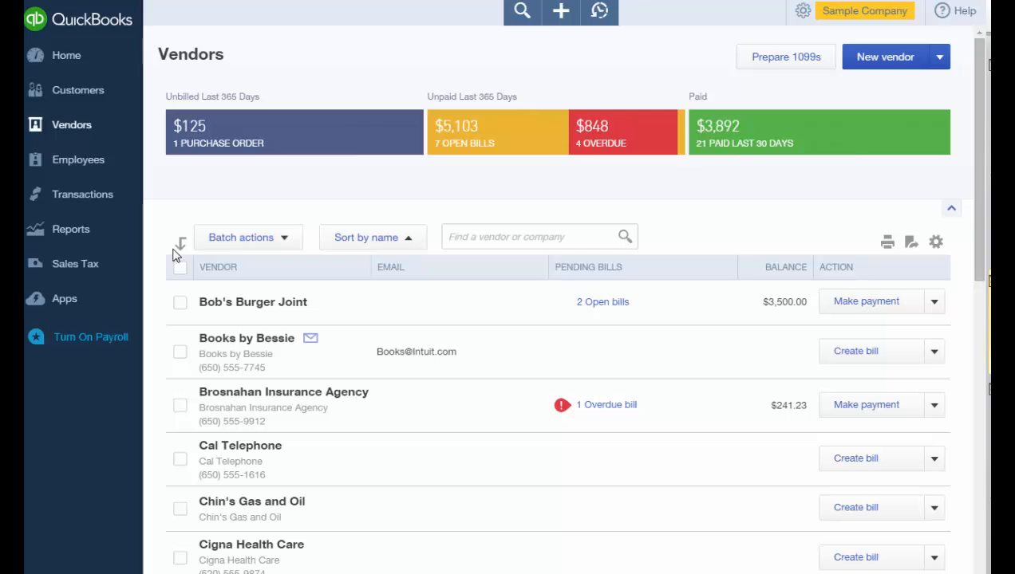
Pay both outstanding Bob's Burger Joint bills from the Checking account, save the payment, and open the vendor's transaction list
{"action": "left_click", "coordinate": [866, 302]}
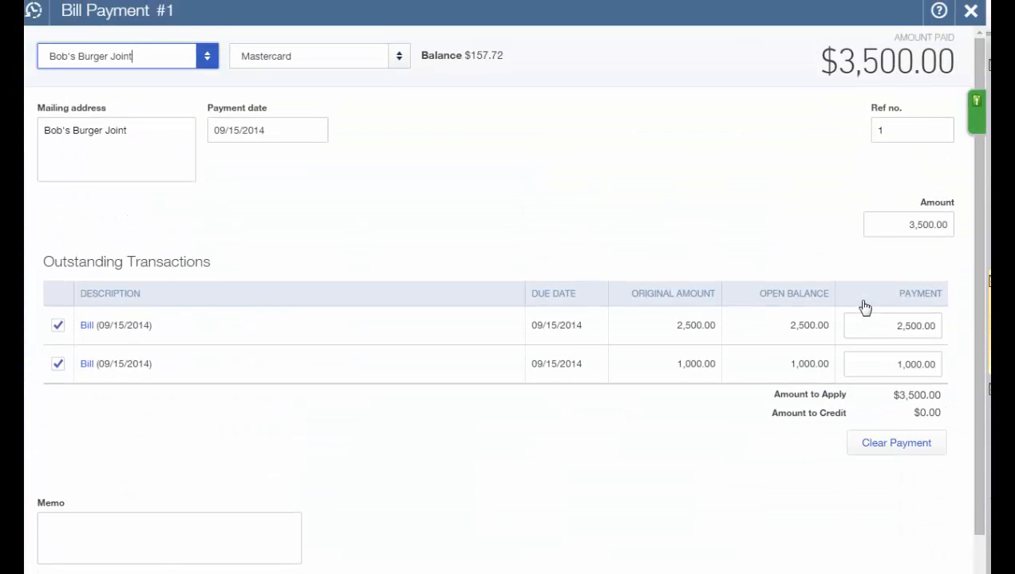
{"action": "left_click", "coordinate": [396, 67]}
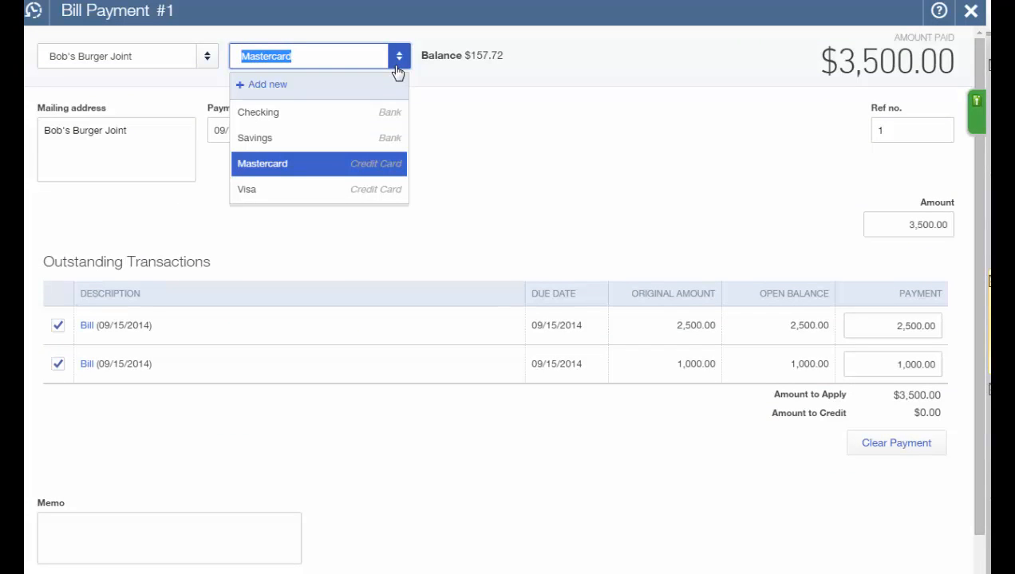
{"action": "left_click", "coordinate": [396, 112]}
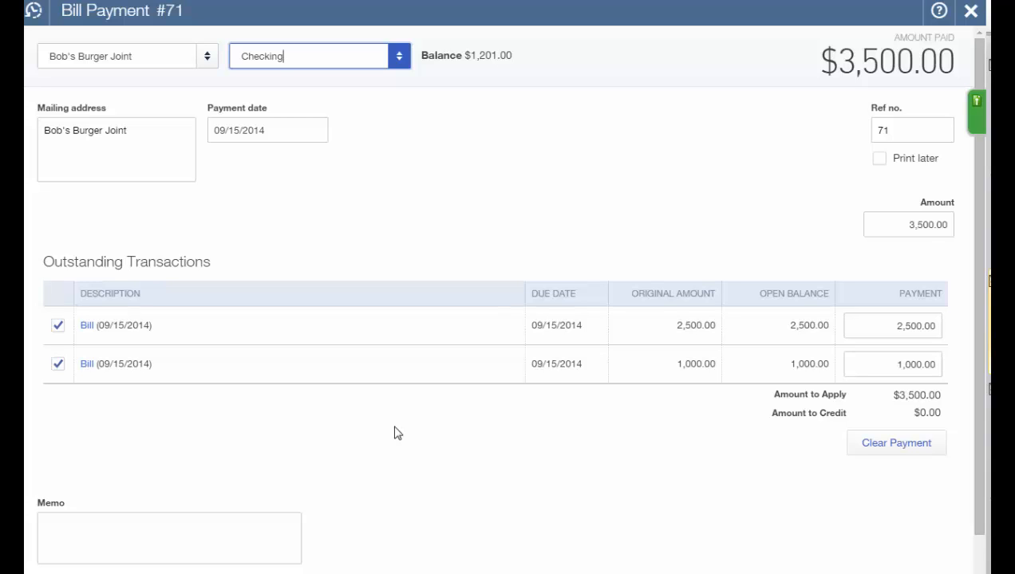
{"action": "left_click", "coordinate": [394, 427]}
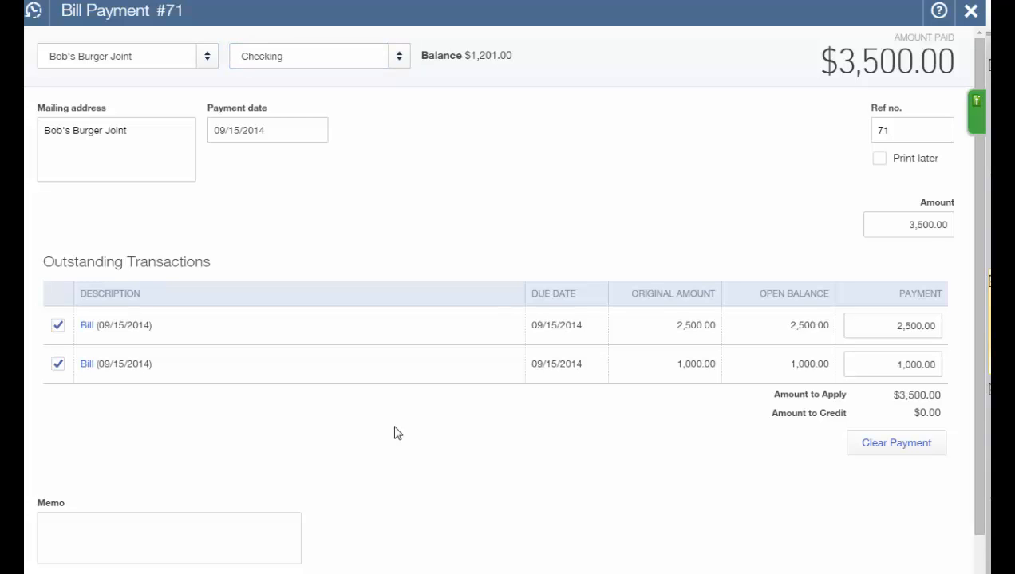
{"action": "key", "text": "ctrl+alt+s"}
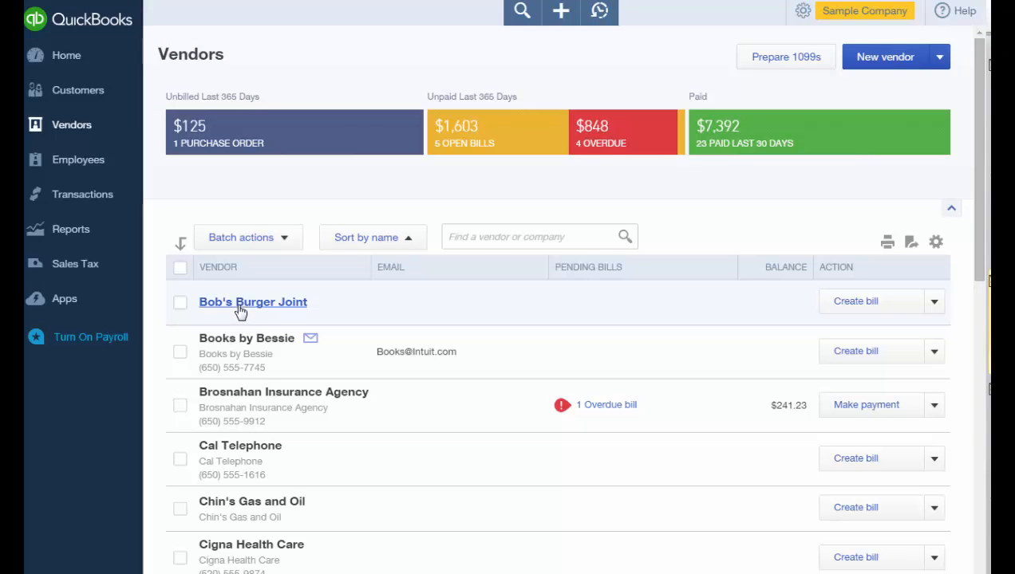
{"action": "left_click", "coordinate": [240, 307]}
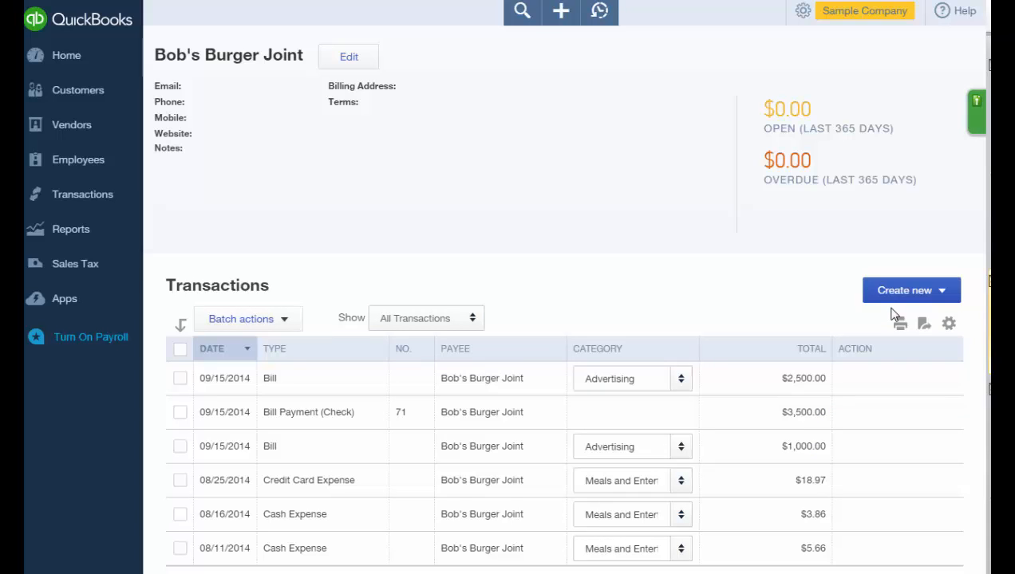
Start a new expense from the expense transactions with Books by Bessie as payee and Mastercard as the payment account
{"action": "left_click", "coordinate": [943, 293]}
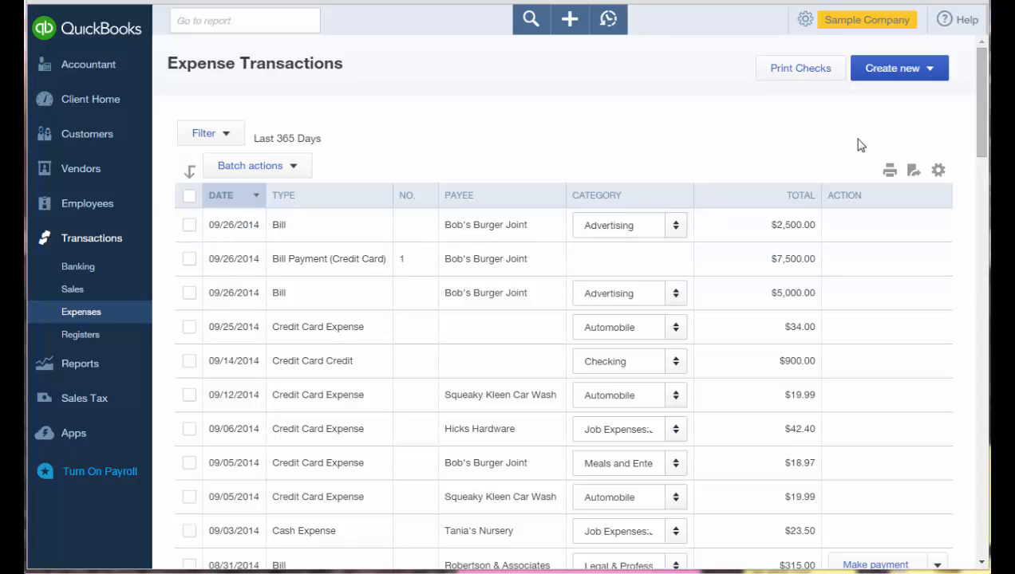
{"action": "left_click", "coordinate": [918, 69]}
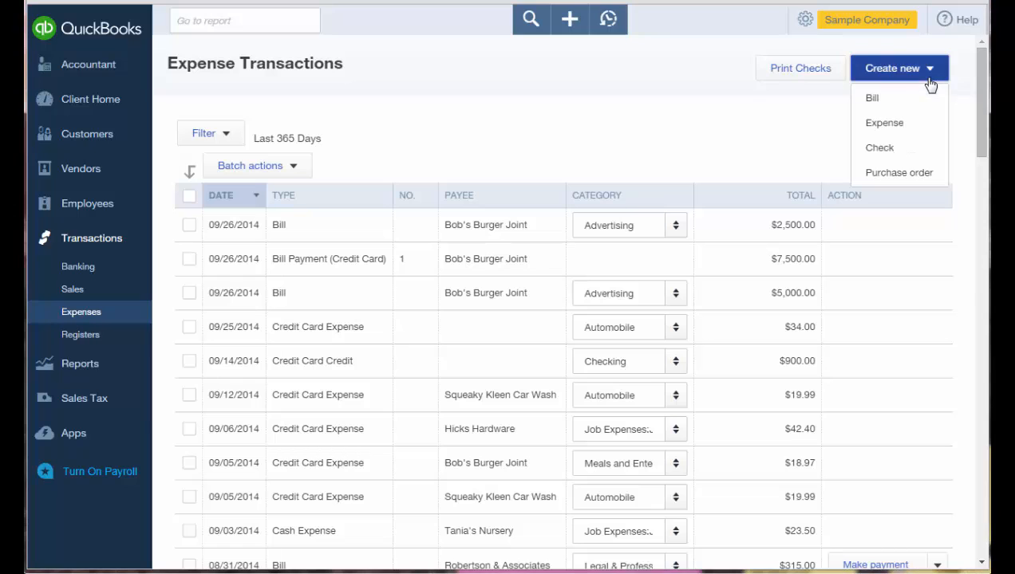
{"action": "left_click", "coordinate": [885, 123]}
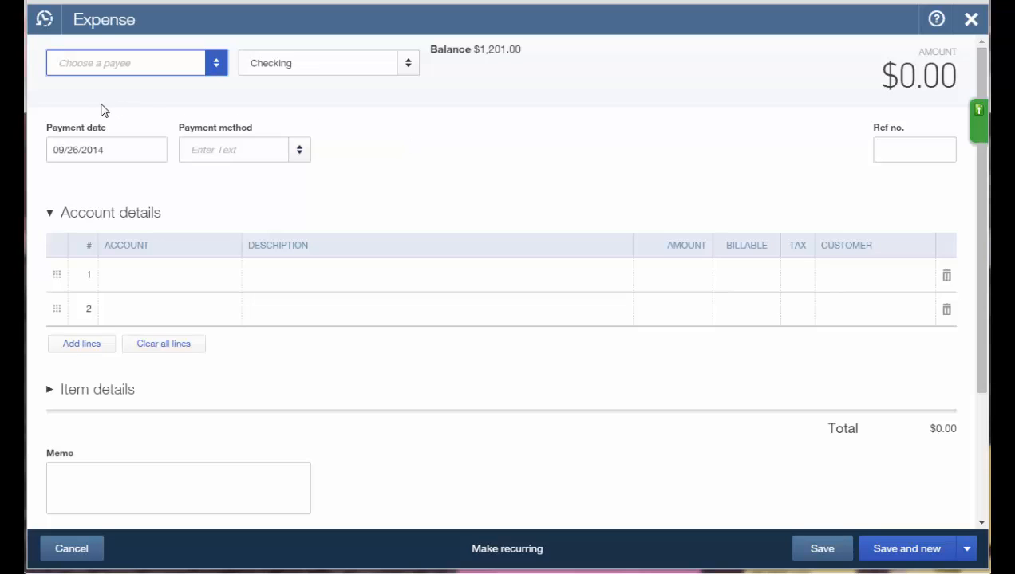
{"action": "type", "text": "Books by Bessie"}
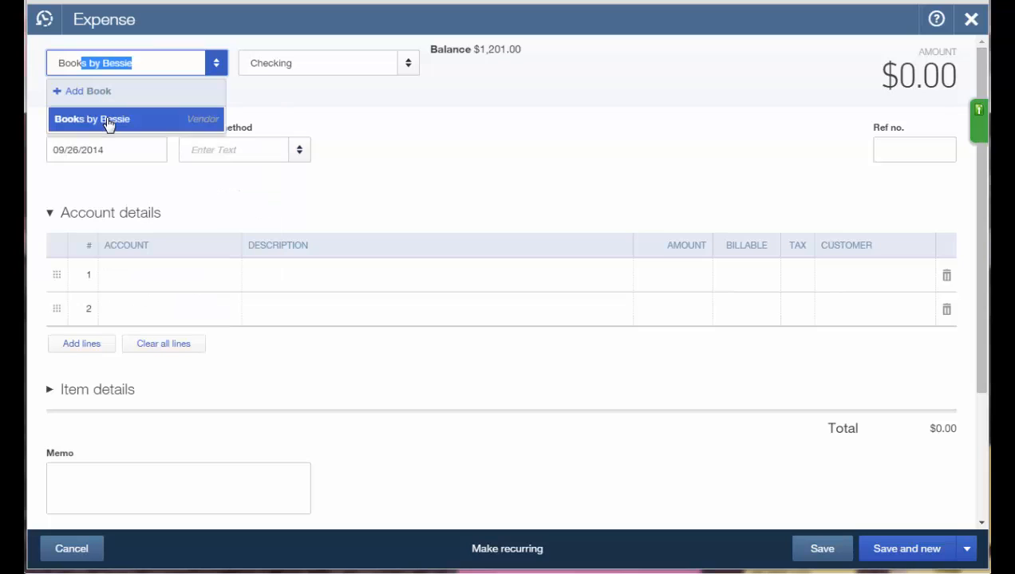
{"action": "left_click", "coordinate": [109, 121]}
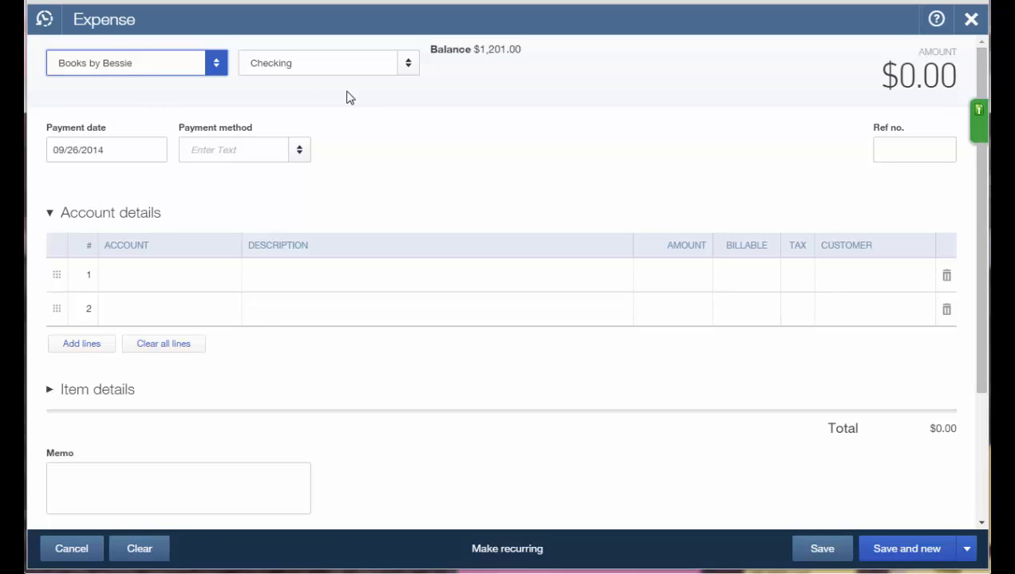
{"action": "left_click", "coordinate": [408, 67]}
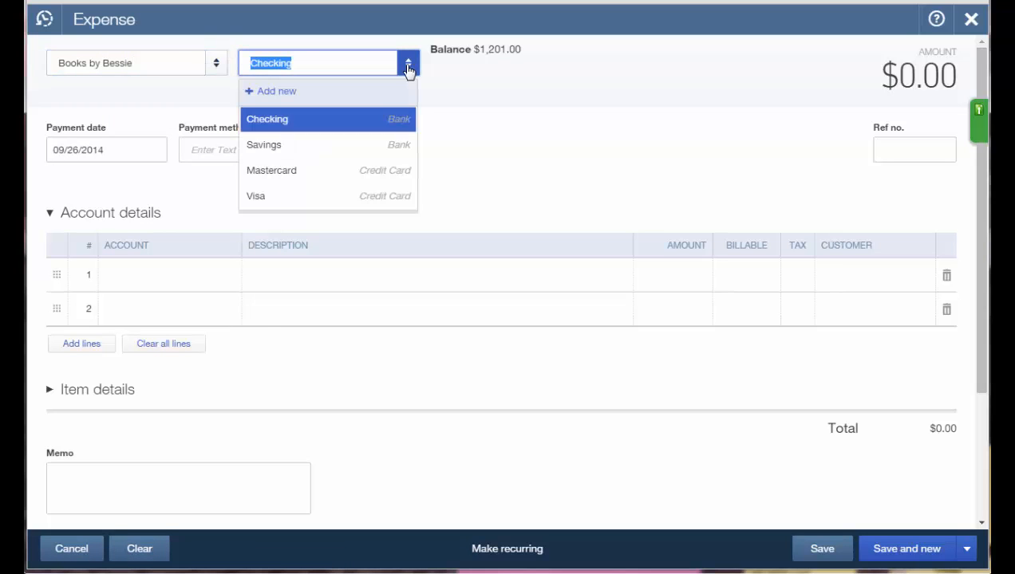
{"action": "left_click", "coordinate": [331, 170]}
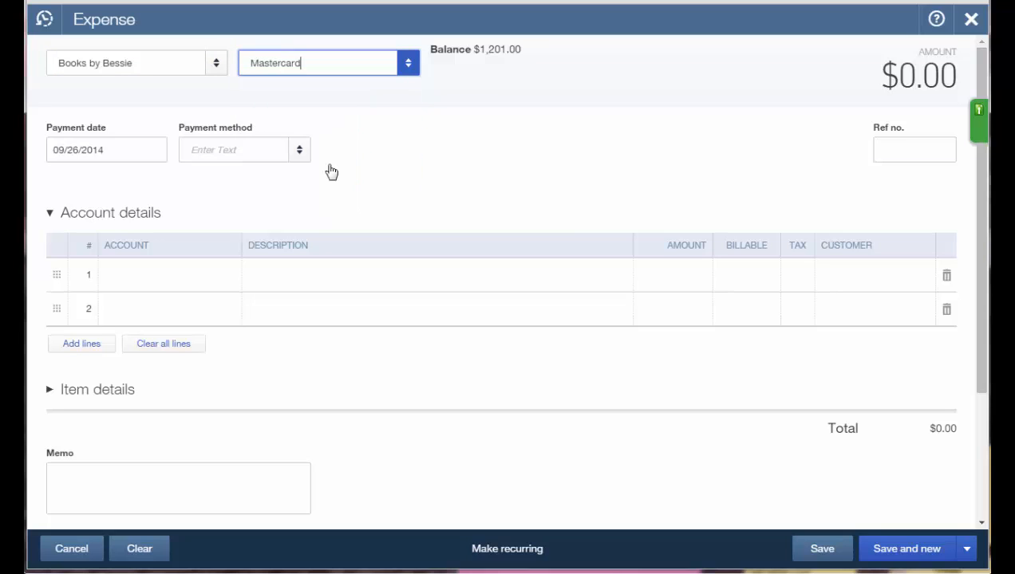
Fill the expense's first account line with Dues & Subscriptions and an amount of 10
{"action": "left_click", "coordinate": [145, 275]}
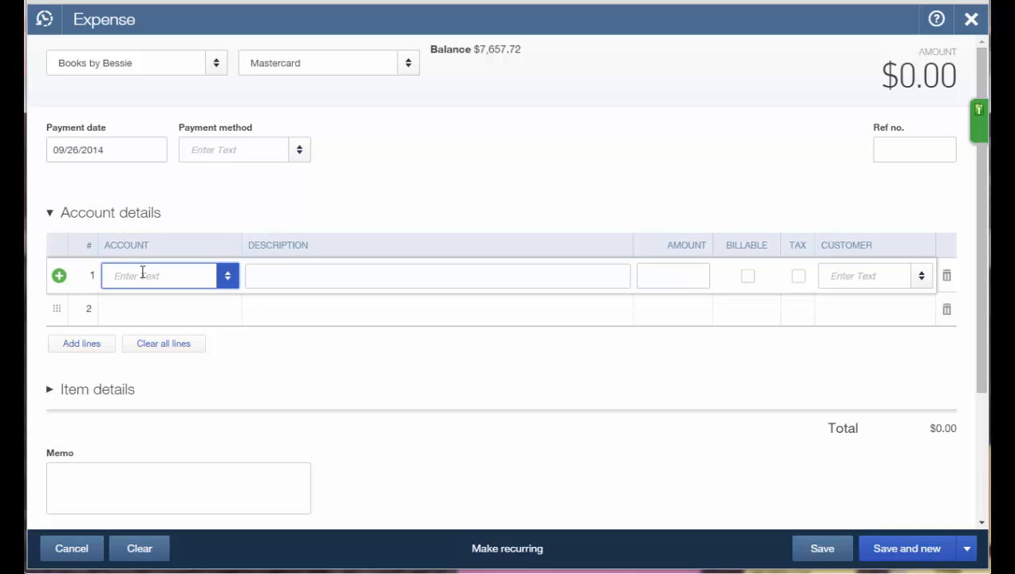
{"action": "type", "text": "dues"}
{"action": "key", "text": "Tab"}
{"action": "key", "text": "Tab"}
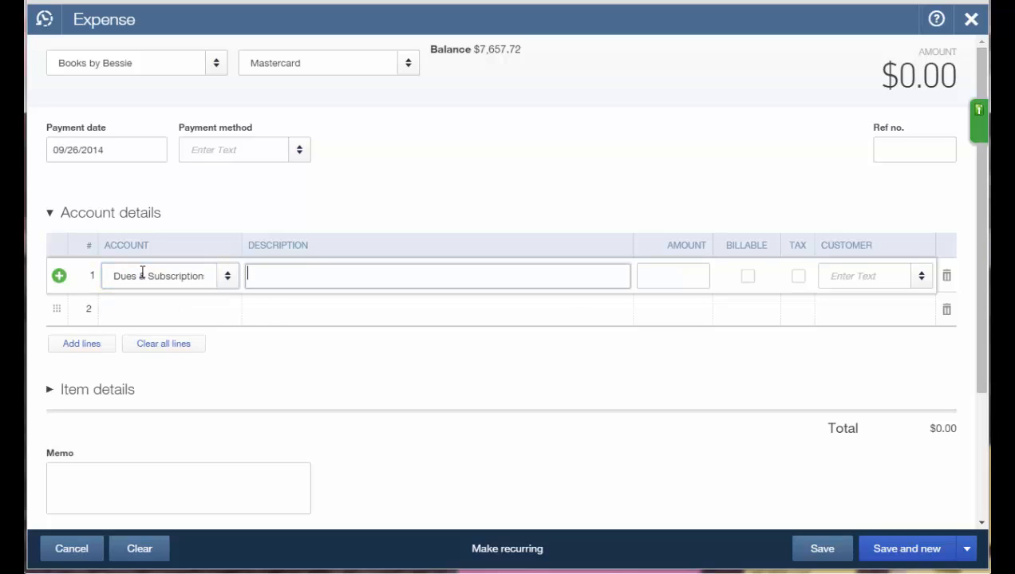
{"action": "type", "text": "10"}
{"action": "key", "text": "Tab"}
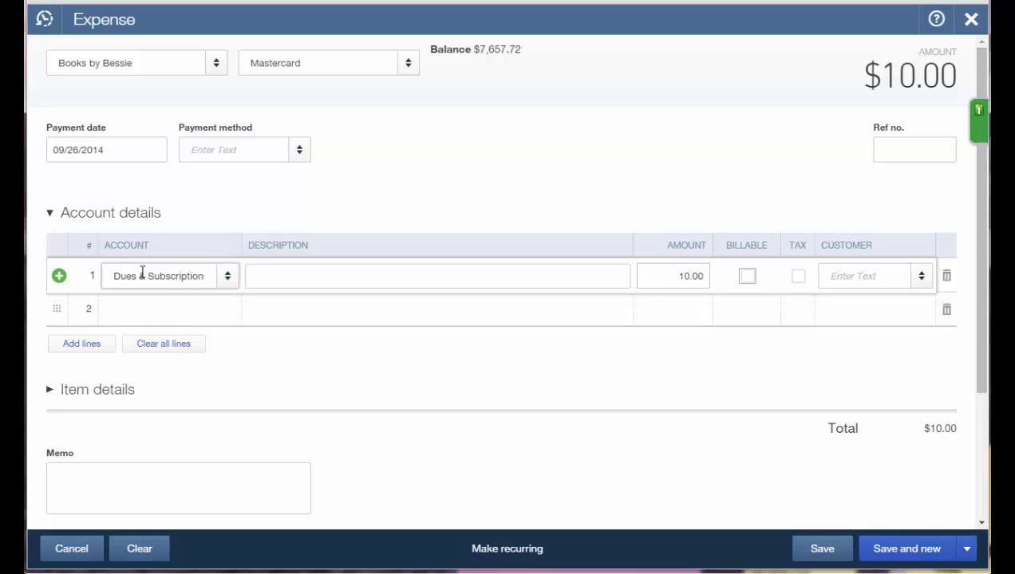
Save the expense and start another with Computers by Jenni as payee, Checking as the payment account, and reference number 32
{"action": "left_click", "coordinate": [904, 551]}
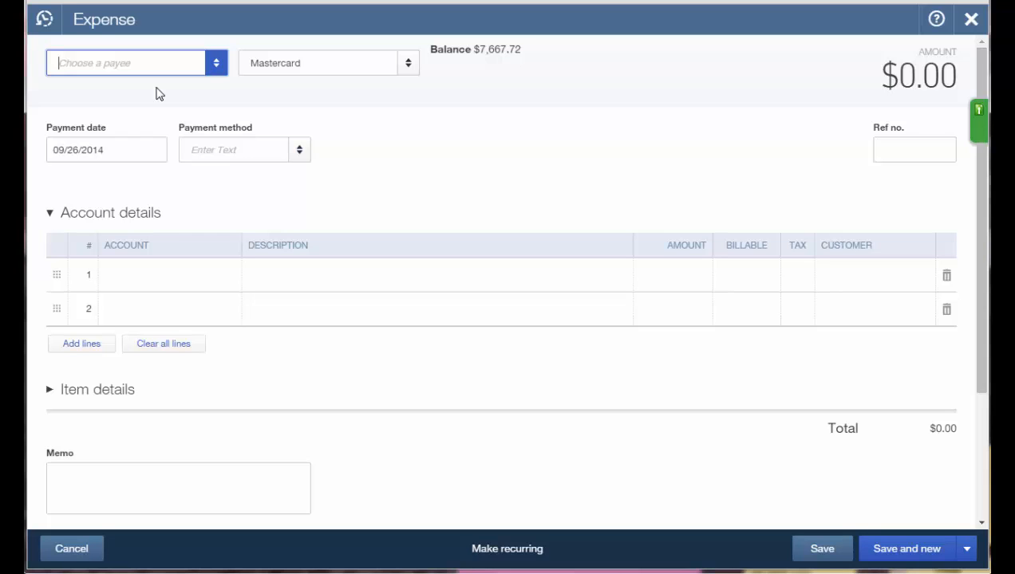
{"action": "type", "text": "compu"}
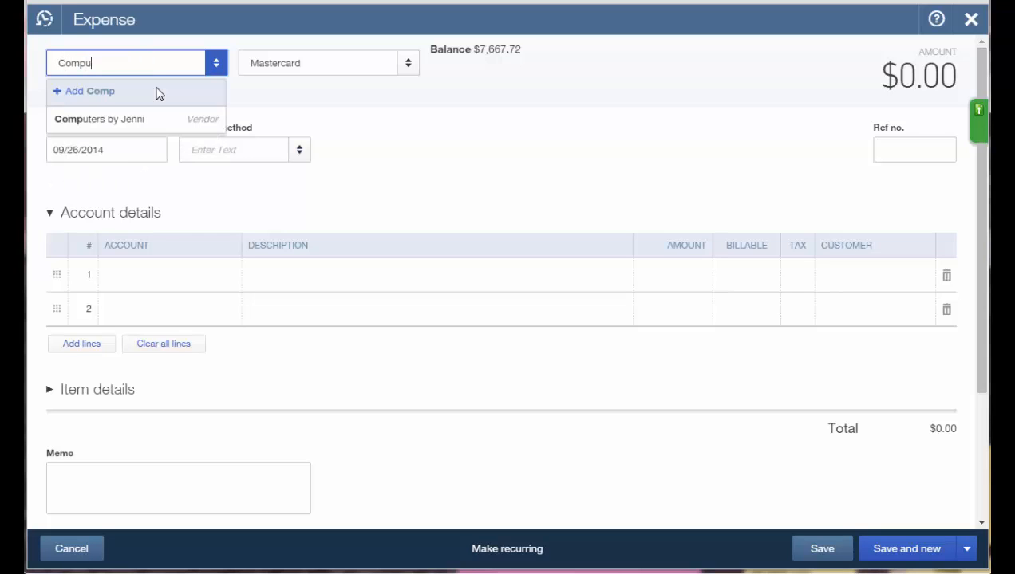
{"action": "left_click", "coordinate": [143, 120]}
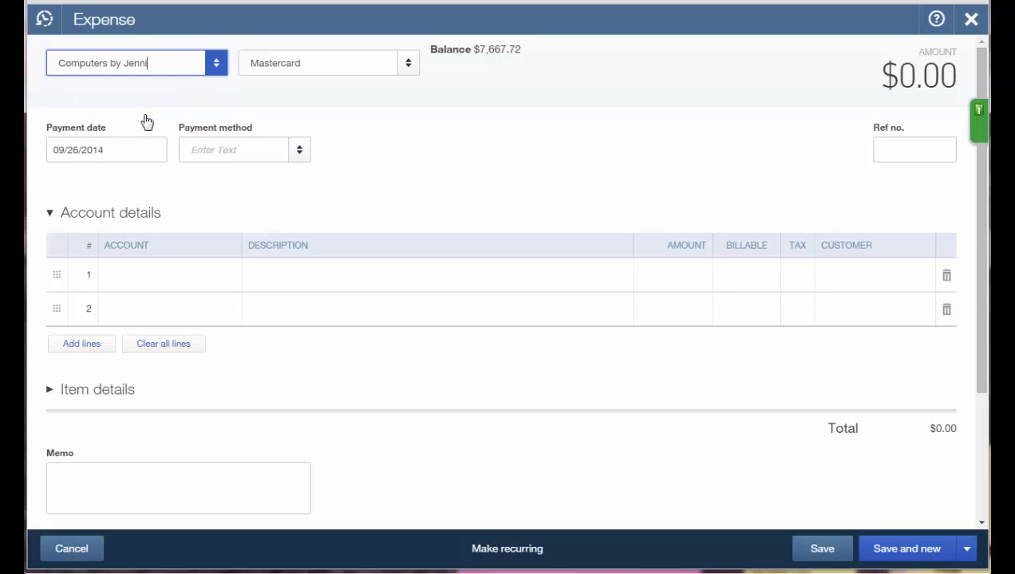
{"action": "left_click", "coordinate": [408, 67]}
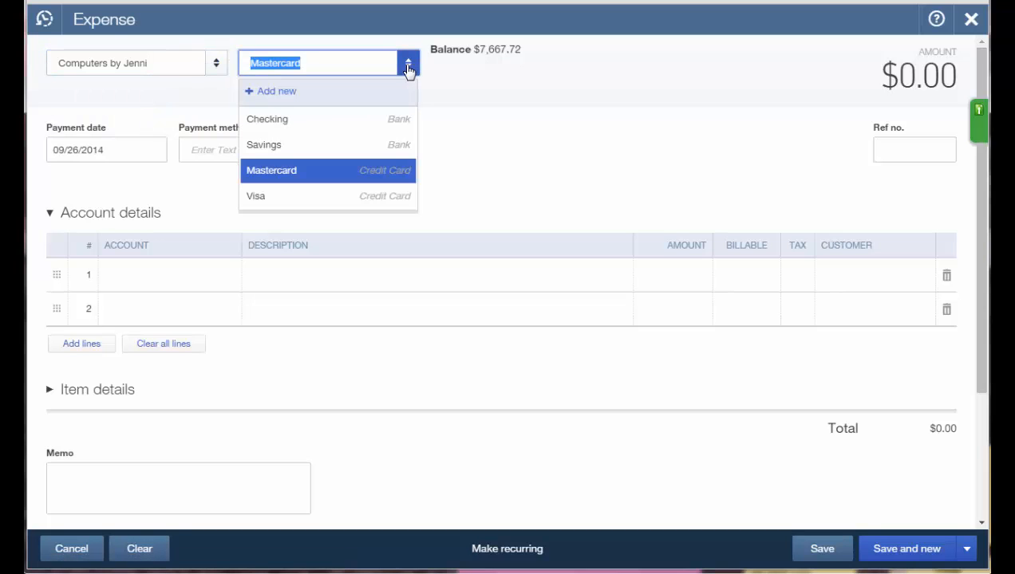
{"action": "left_click", "coordinate": [344, 119]}
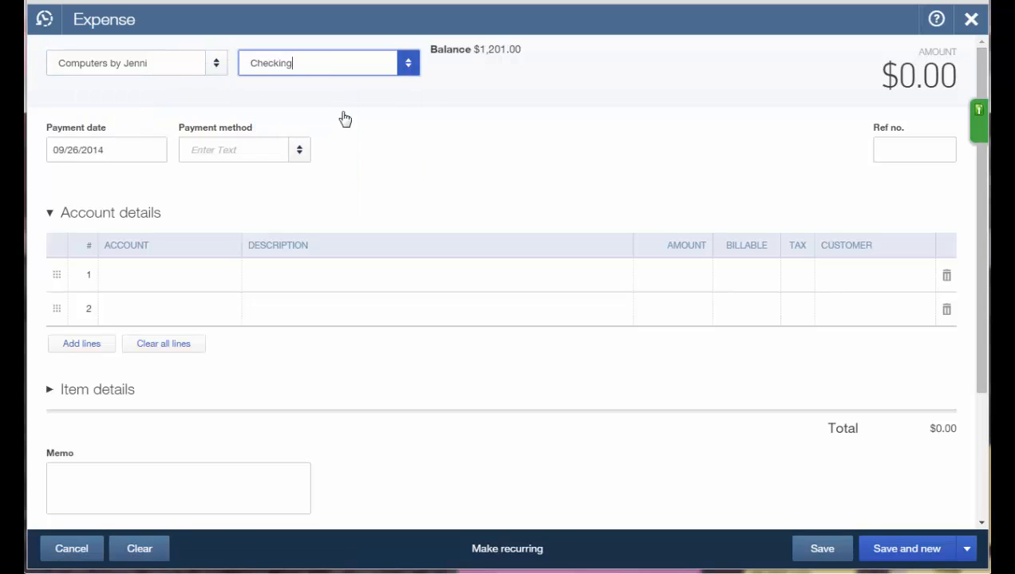
{"action": "left_click", "coordinate": [906, 150]}
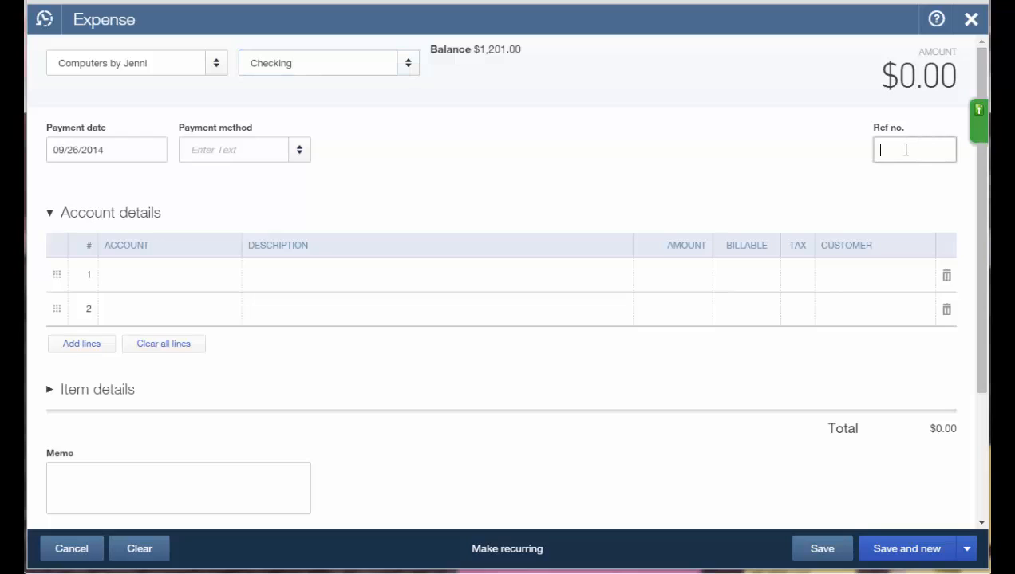
{"action": "type", "text": "32"}
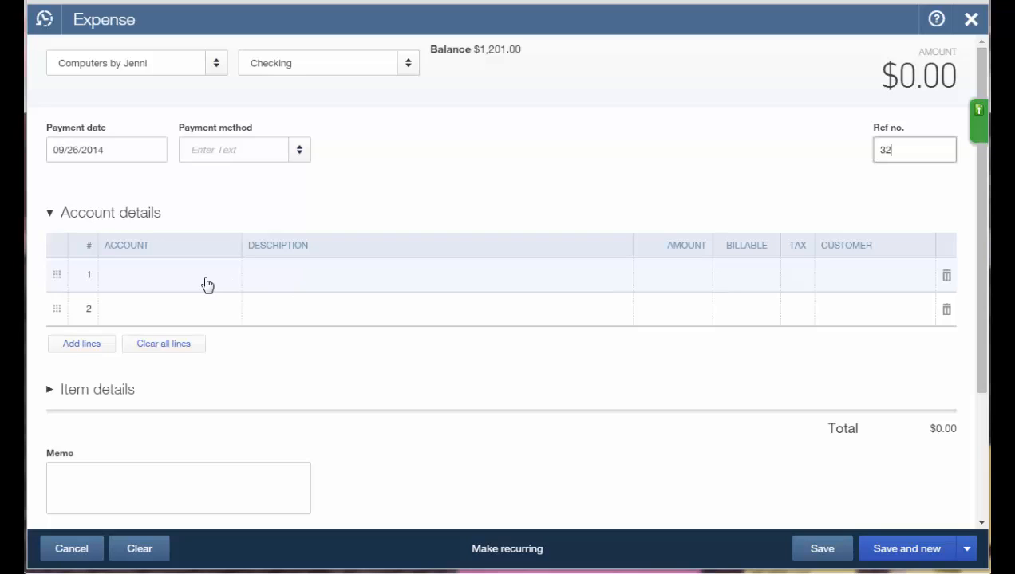
Assign the Commissions & fees account to the new expense's first account line
{"action": "type", "text": "commiss"}
{"action": "key", "text": "BackSpace"}
{"action": "key", "text": "BackSpace"}
{"action": "key", "text": "BackSpace"}
{"action": "key", "text": "BackSpace"}
{"action": "key", "text": "BackSpace"}
{"action": "key", "text": "BackSpace"}
{"action": "key", "text": "BackSpace"}
{"action": "left_click", "coordinate": [207, 284]}
{"action": "type", "text": "Comm"}
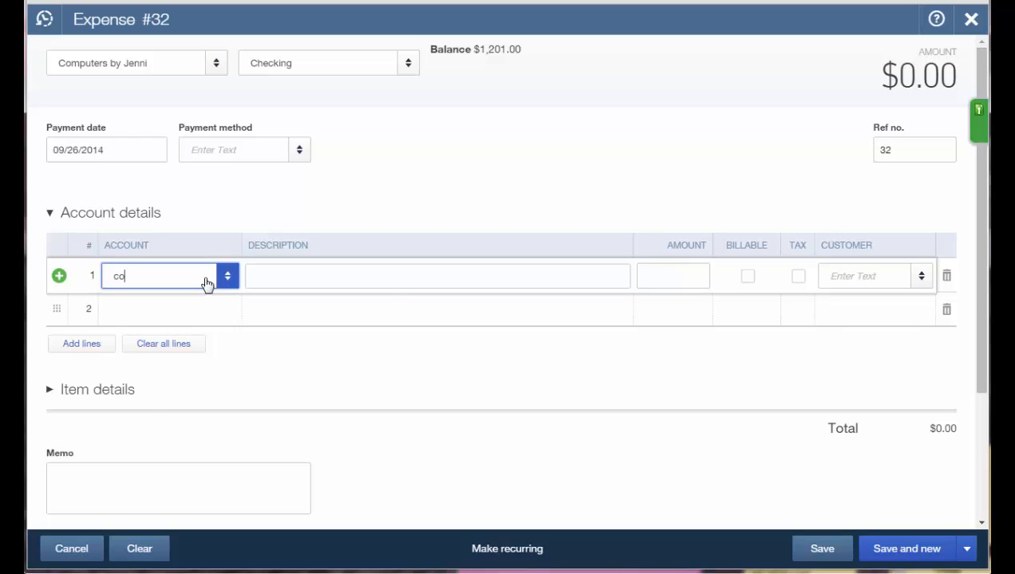
{"action": "type", "text": "issions & fees"}
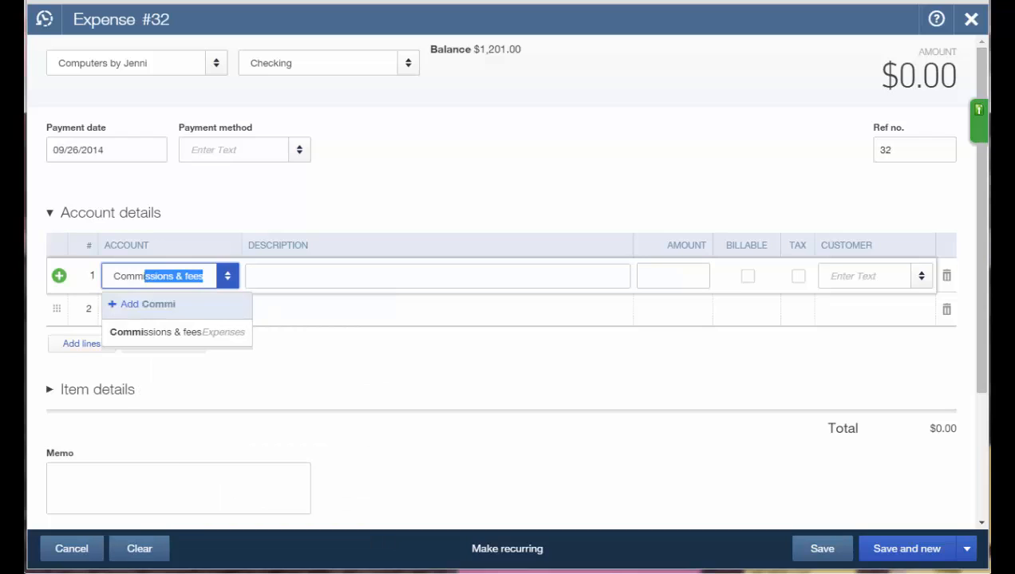
{"action": "left_click", "coordinate": [175, 341]}
Set the Commissions & fees line amount to 100.00, save the expense, and close the form
{"action": "left_click", "coordinate": [670, 285]}
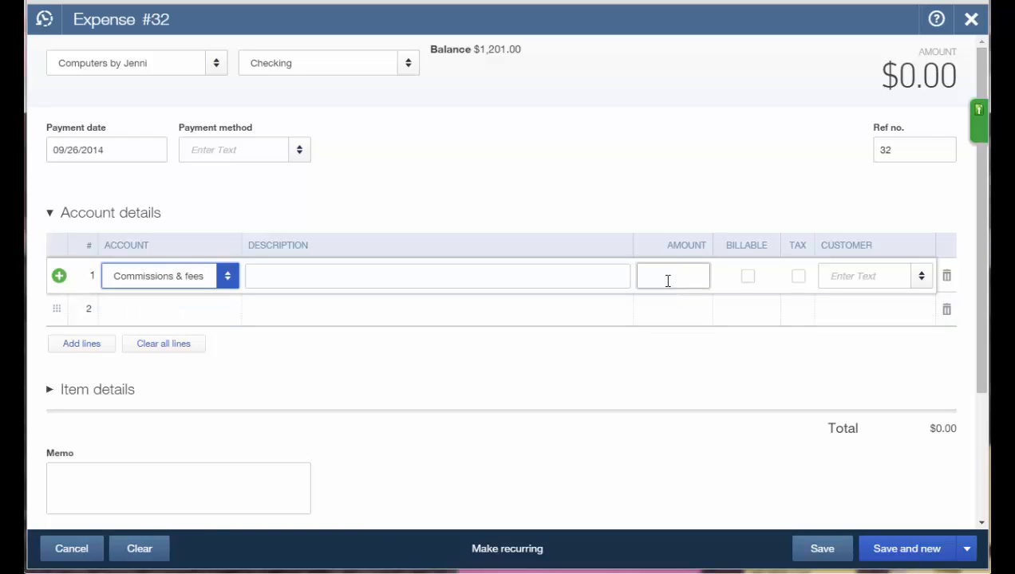
{"action": "type", "text": "100.00"}
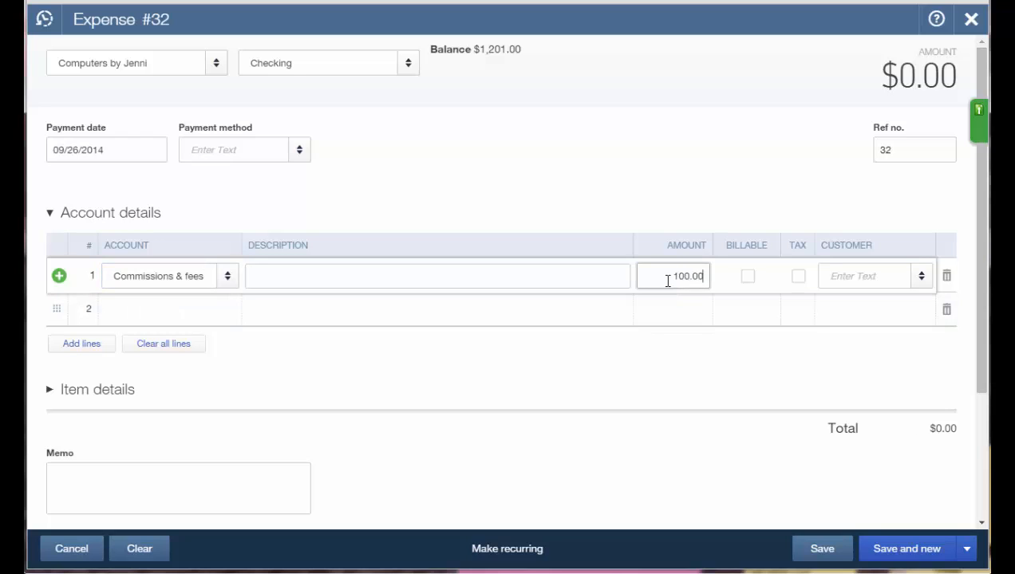
{"action": "key", "text": "Tab"}
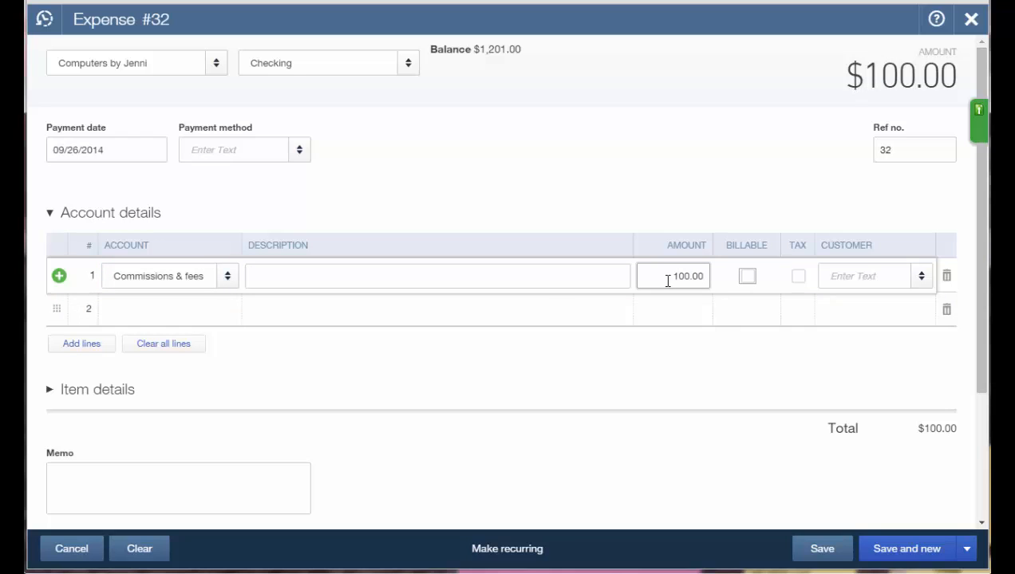
{"action": "left_click", "coordinate": [967, 551]}
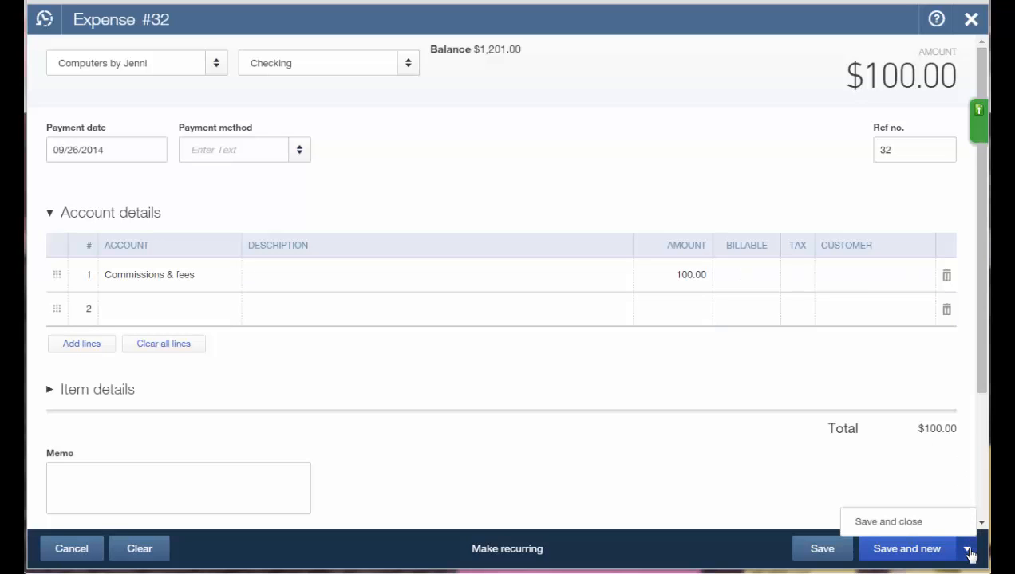
{"action": "left_click", "coordinate": [895, 524]}
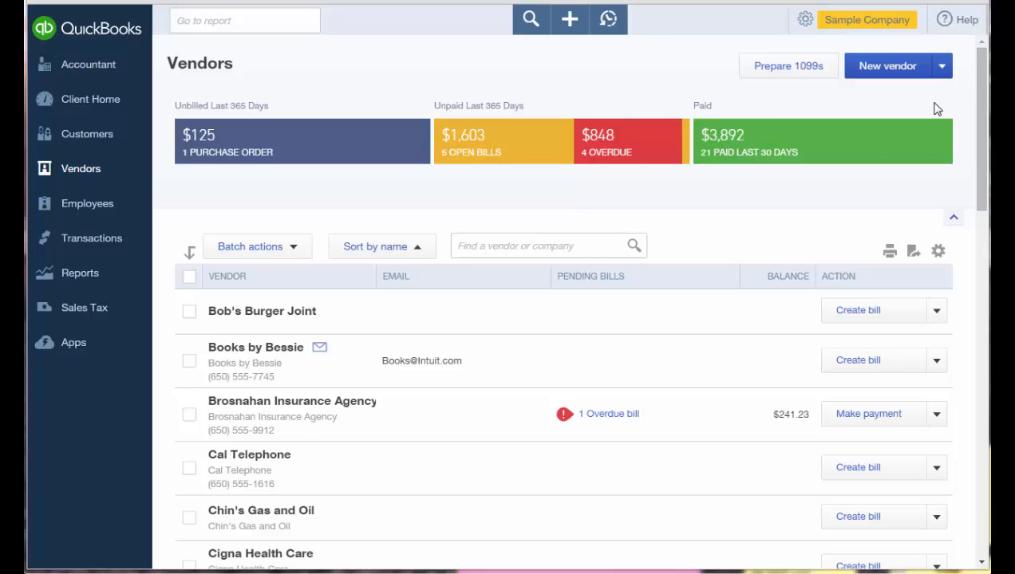
Open the Pay Bills page and set the payment account to Checking
{"action": "left_click", "coordinate": [565, 29]}
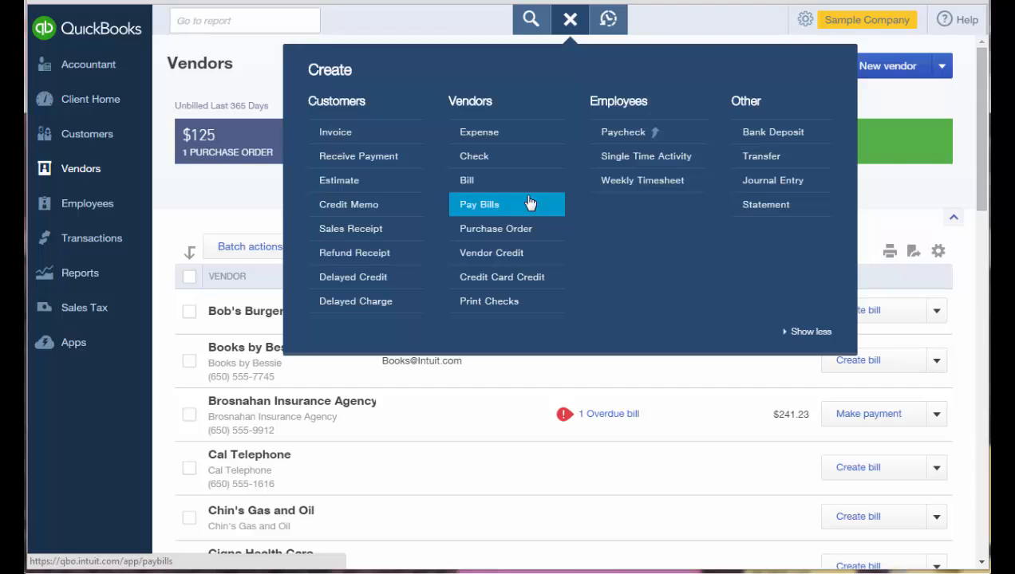
{"action": "left_click", "coordinate": [530, 204]}
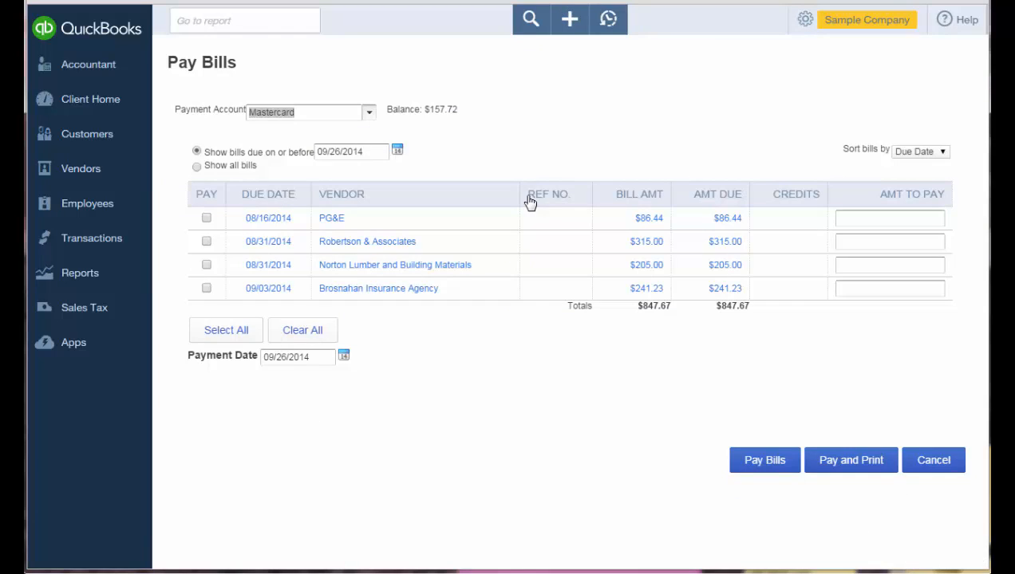
{"action": "left_click", "coordinate": [370, 113]}
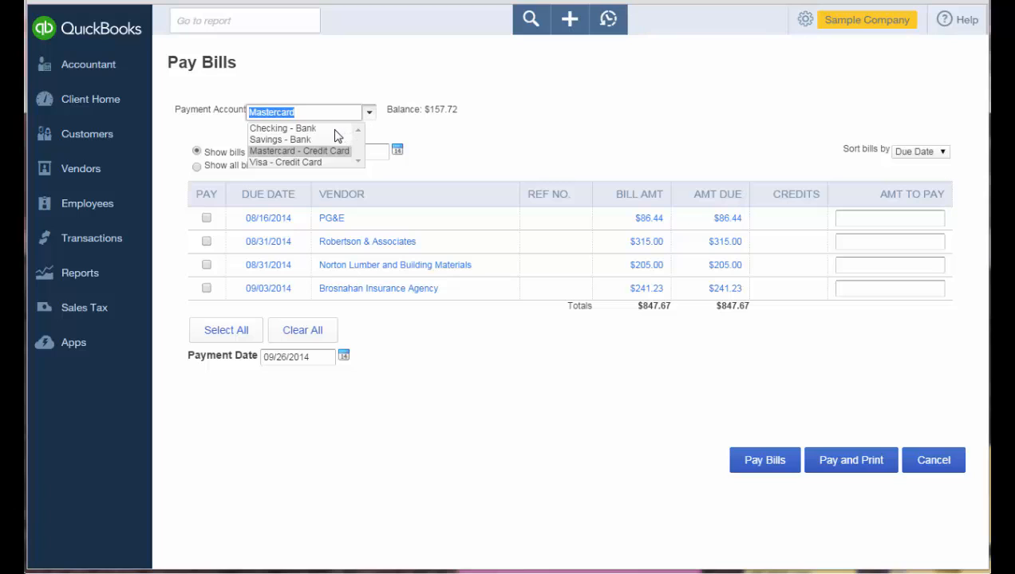
{"action": "left_click", "coordinate": [335, 130]}
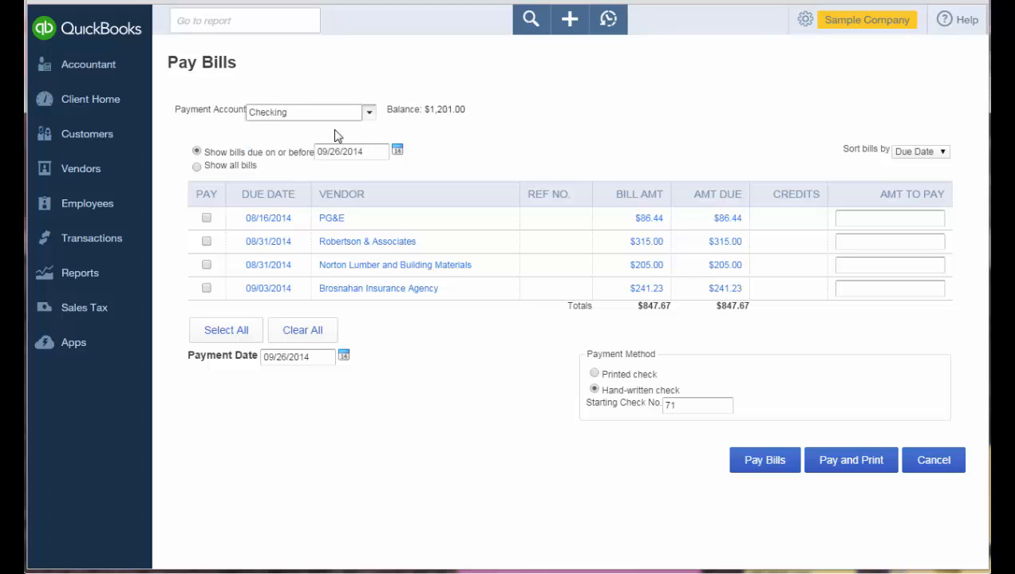
Pay the PG&E and Robertson & Associates bills with checks to print, finish the check print setup, and leave the print list
{"action": "left_click", "coordinate": [207, 220]}
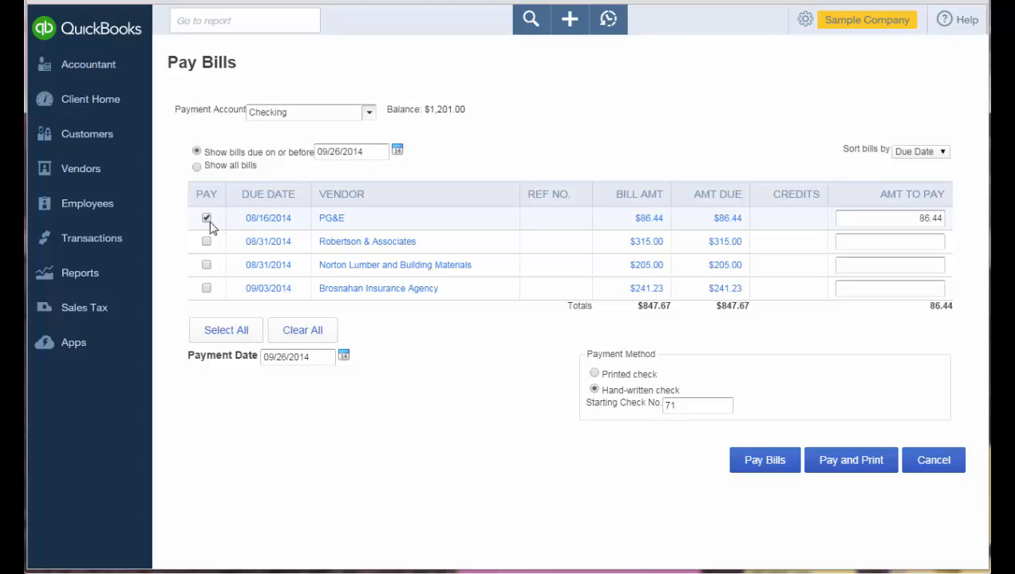
{"action": "left_click", "coordinate": [206, 243]}
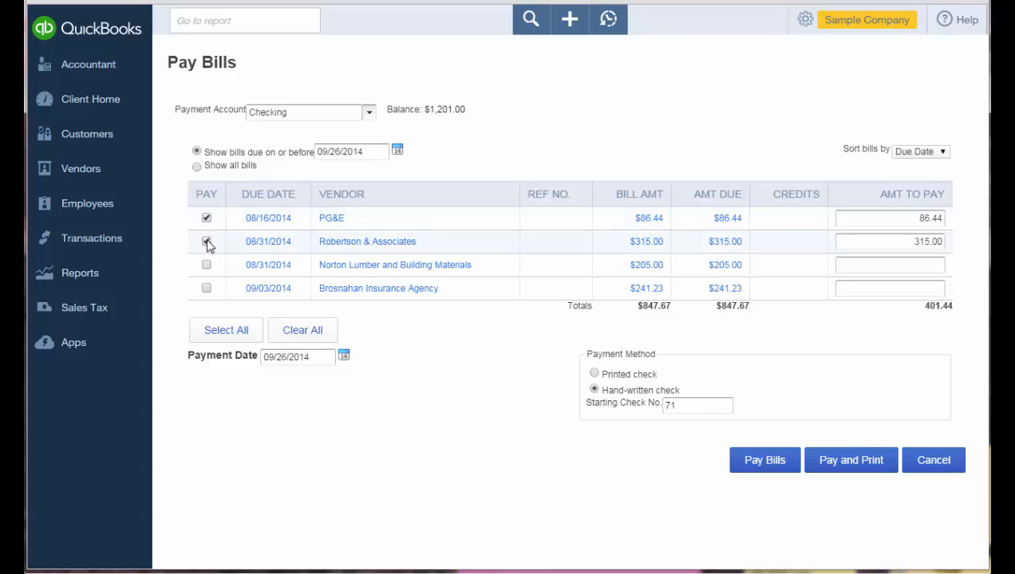
{"action": "left_click", "coordinate": [324, 362]}
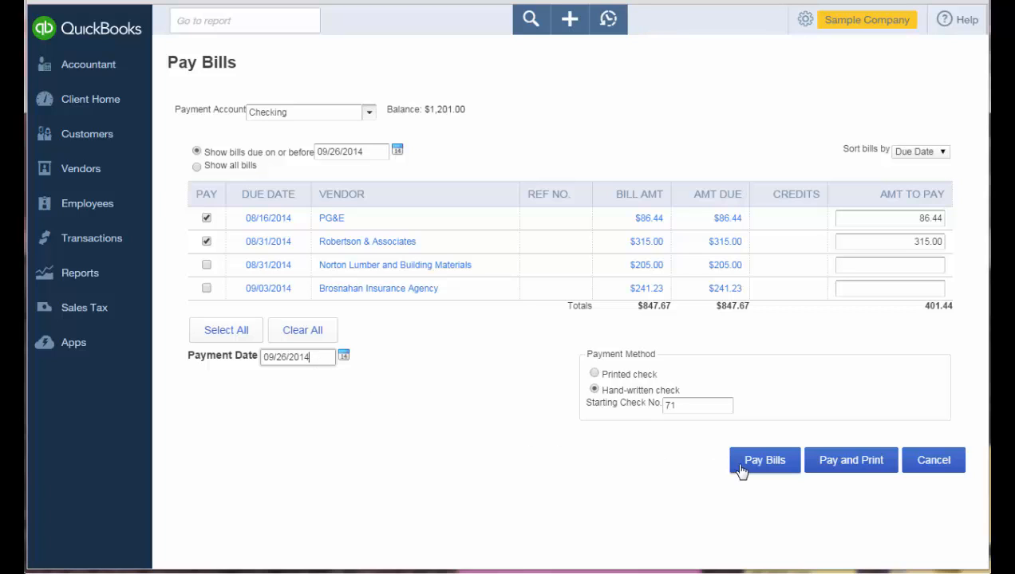
{"action": "left_click", "coordinate": [850, 463]}
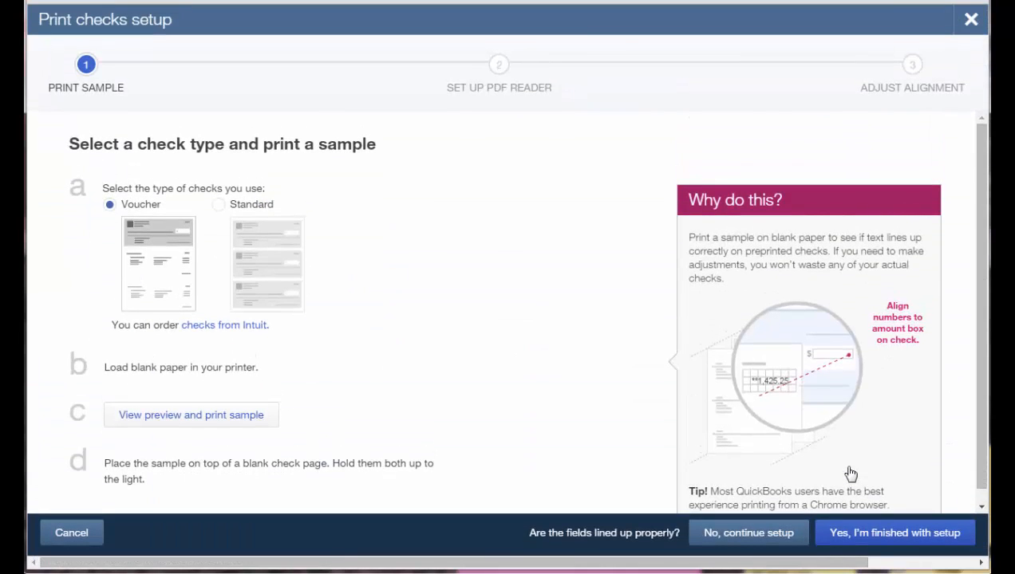
{"action": "left_click", "coordinate": [881, 538]}
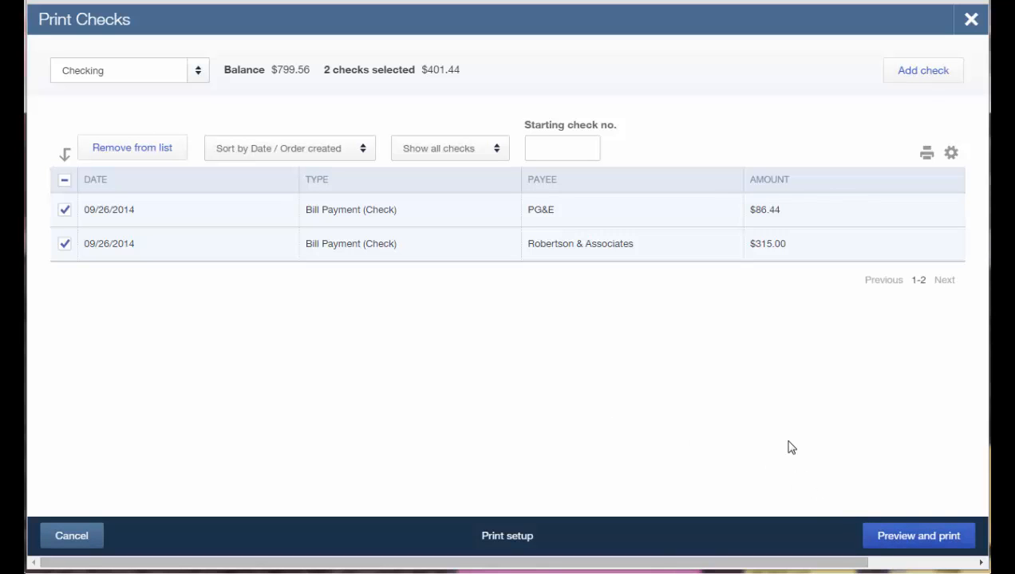
{"action": "key", "text": "F5"}
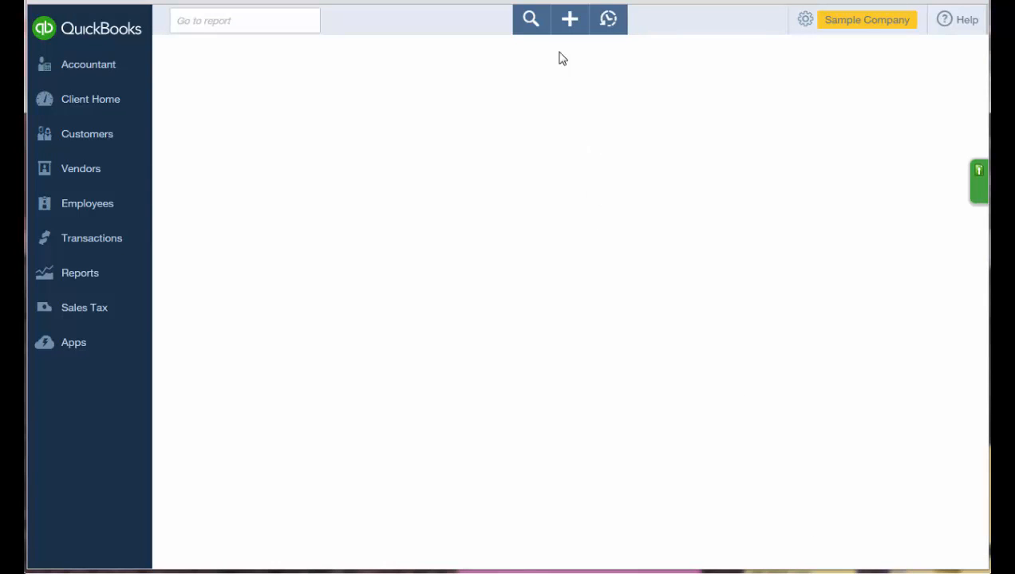
Create a check to Diego's Road Warrior Bodyshop from Checking, add the vendor's outstanding bill, and save and close the bill payment
{"action": "left_click", "coordinate": [569, 26]}
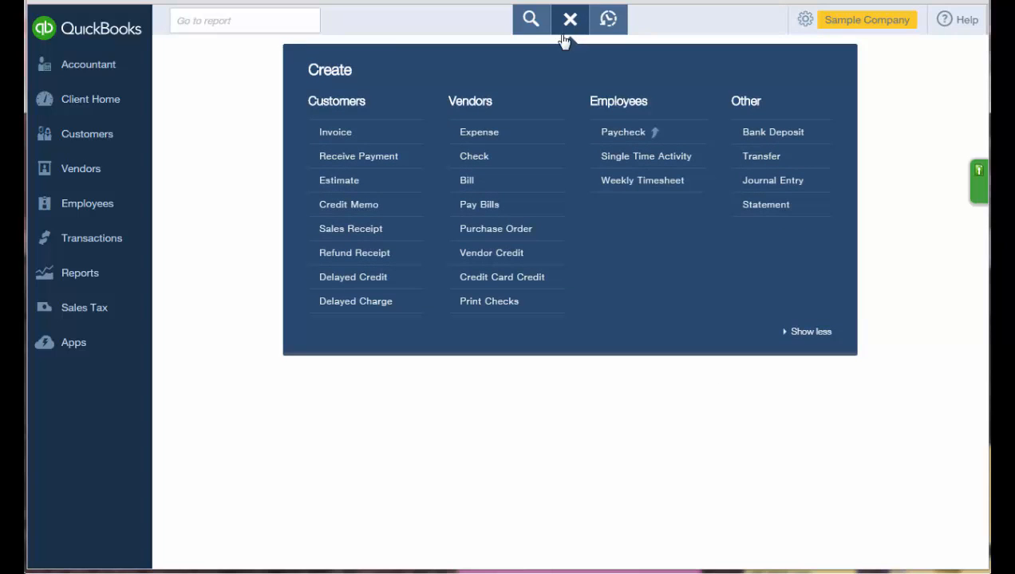
{"action": "left_click", "coordinate": [511, 163]}
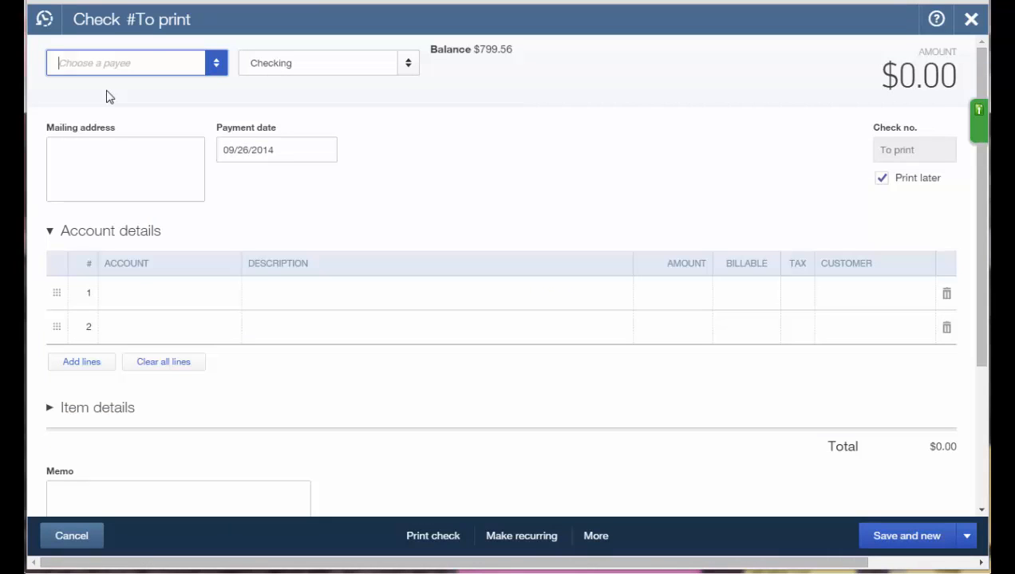
{"action": "type", "text": "Diego's Road Warrior Bodysho"}
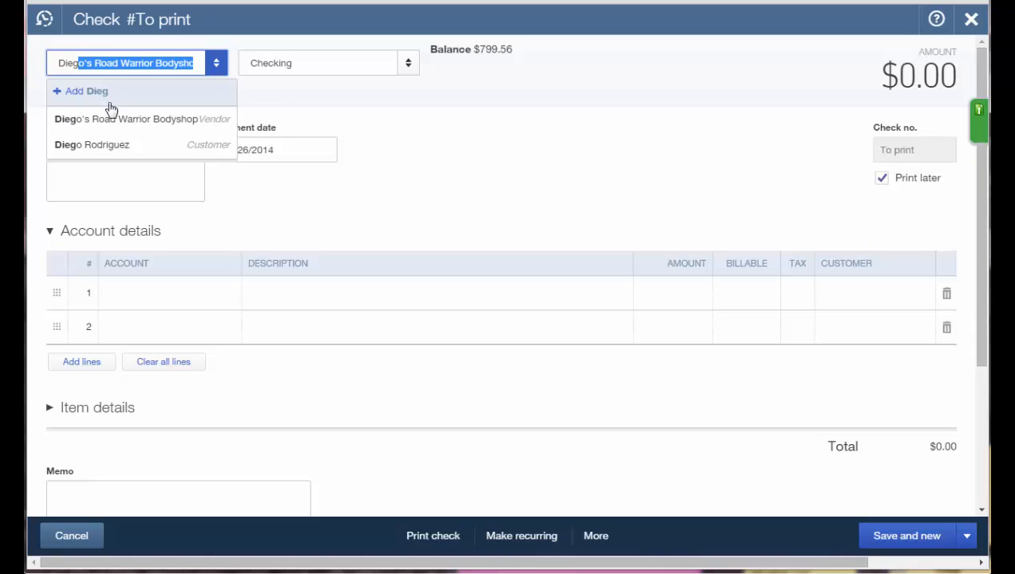
{"action": "left_click", "coordinate": [116, 125]}
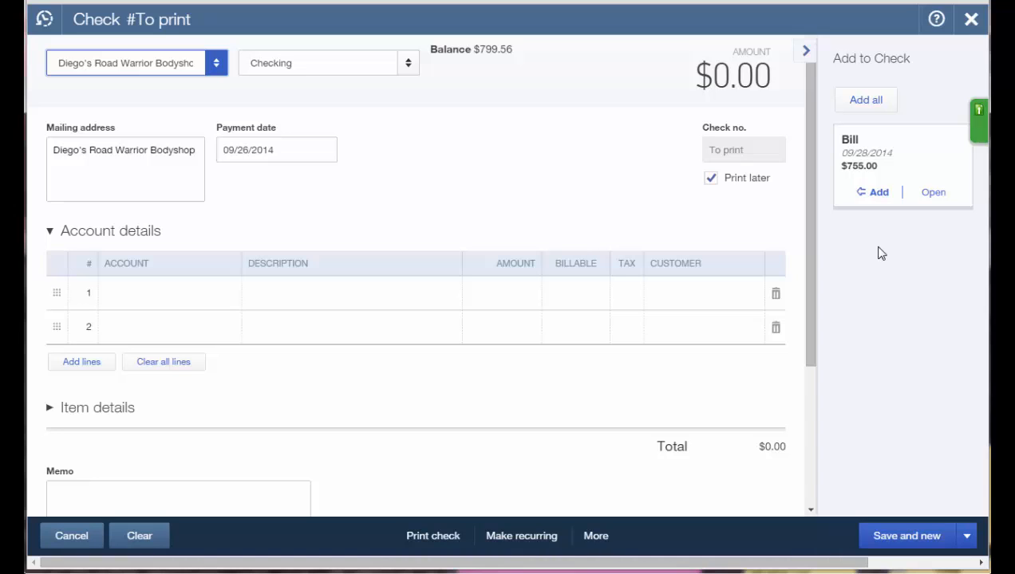
{"action": "left_click", "coordinate": [877, 194]}
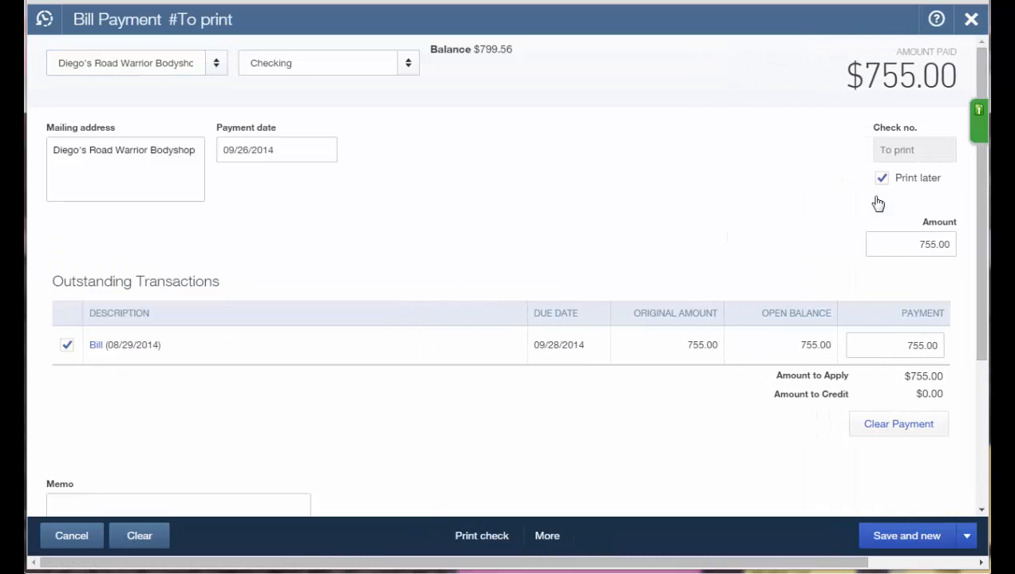
{"action": "left_click", "coordinate": [966, 544]}
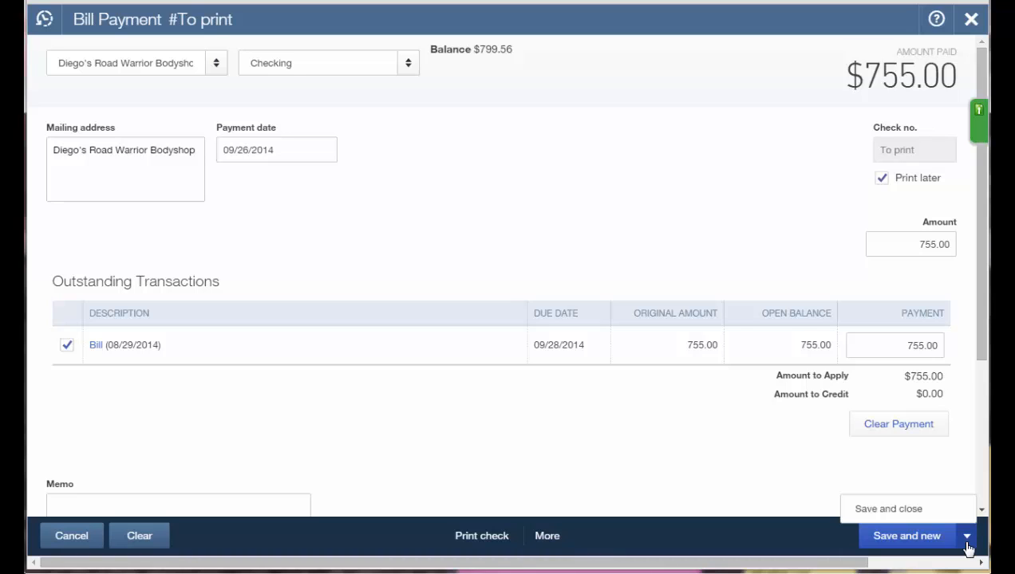
{"action": "left_click", "coordinate": [908, 517]}
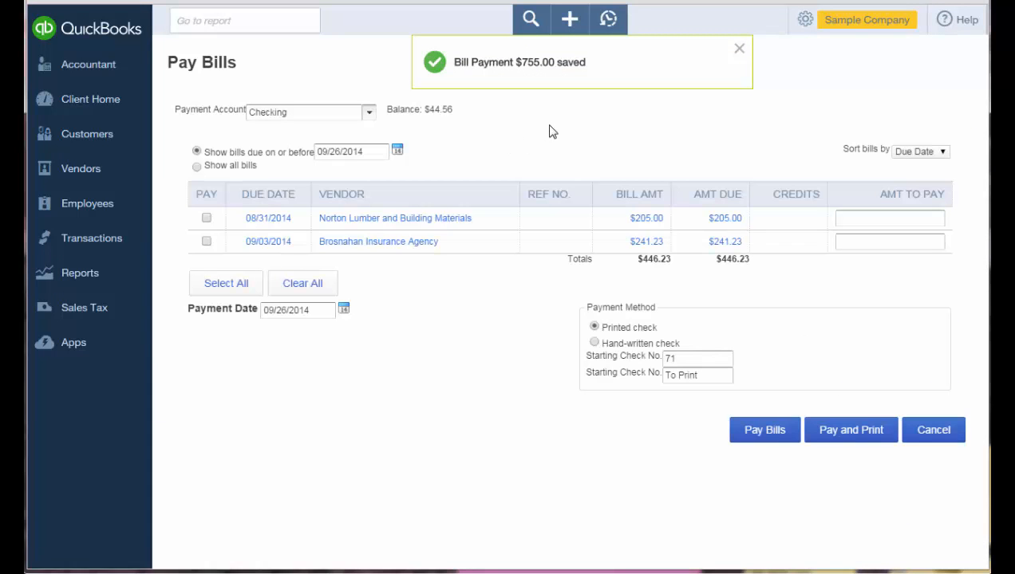
Look over the vendor transaction types available for creation, and open the Banking page of the transactions
{"action": "left_click", "coordinate": [570, 27]}
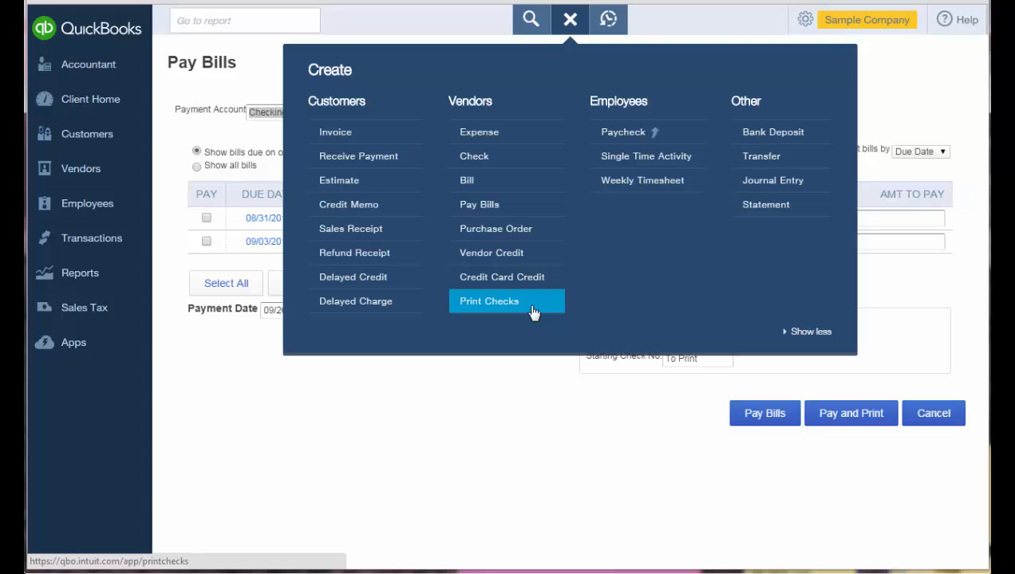
{"action": "left_click", "coordinate": [121, 246]}
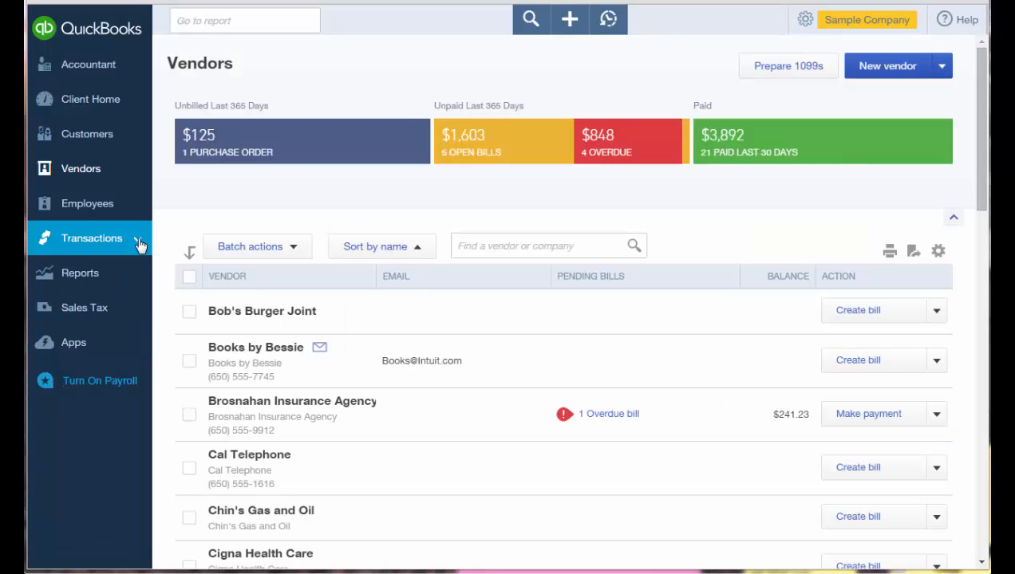
{"action": "left_click", "coordinate": [140, 241]}
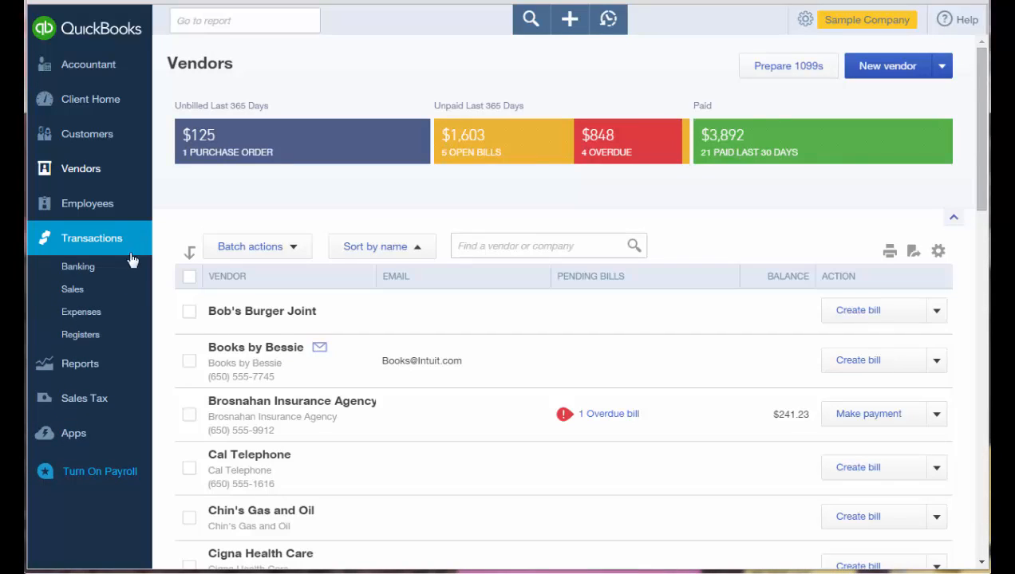
{"action": "left_click", "coordinate": [125, 272]}
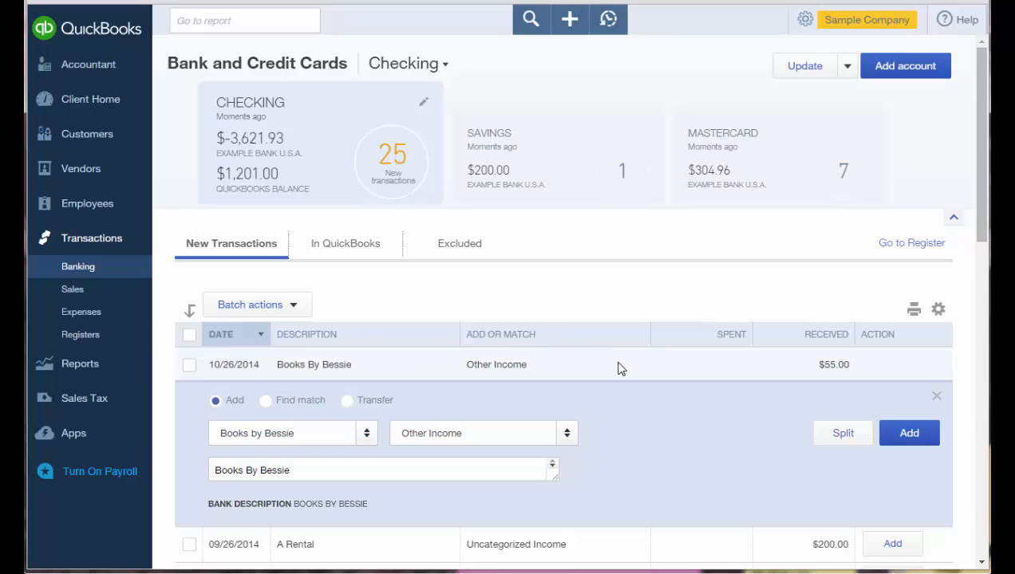
Look through the new Checking transactions and sort them by the Add or Match column
{"action": "scroll", "coordinate": [621, 369], "scroll_direction": "down", "scroll_amount": 1}
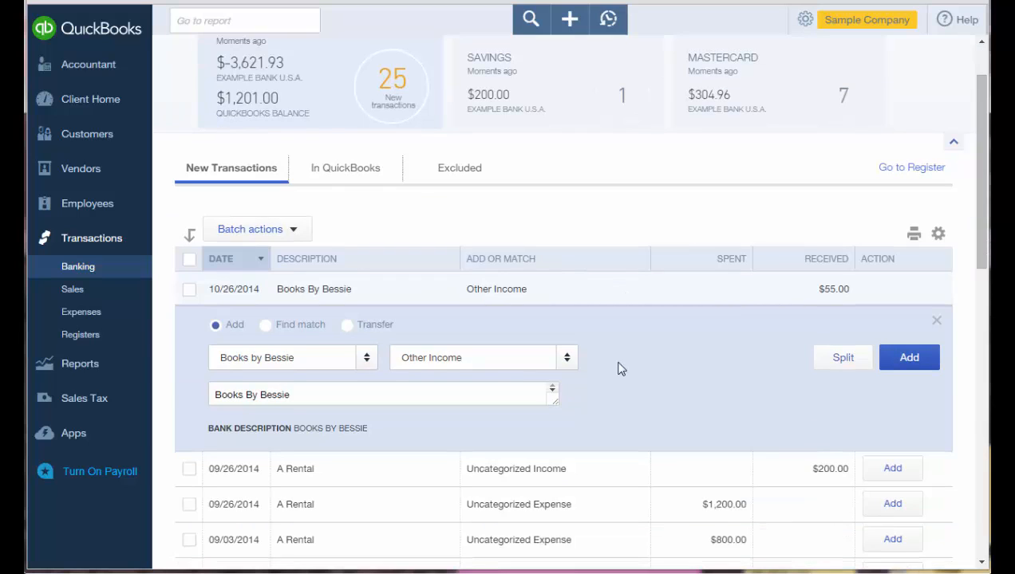
{"action": "scroll", "coordinate": [621, 369], "scroll_direction": "down", "scroll_amount": 1}
{"action": "scroll", "coordinate": [621, 369], "scroll_direction": "down", "scroll_amount": 2}
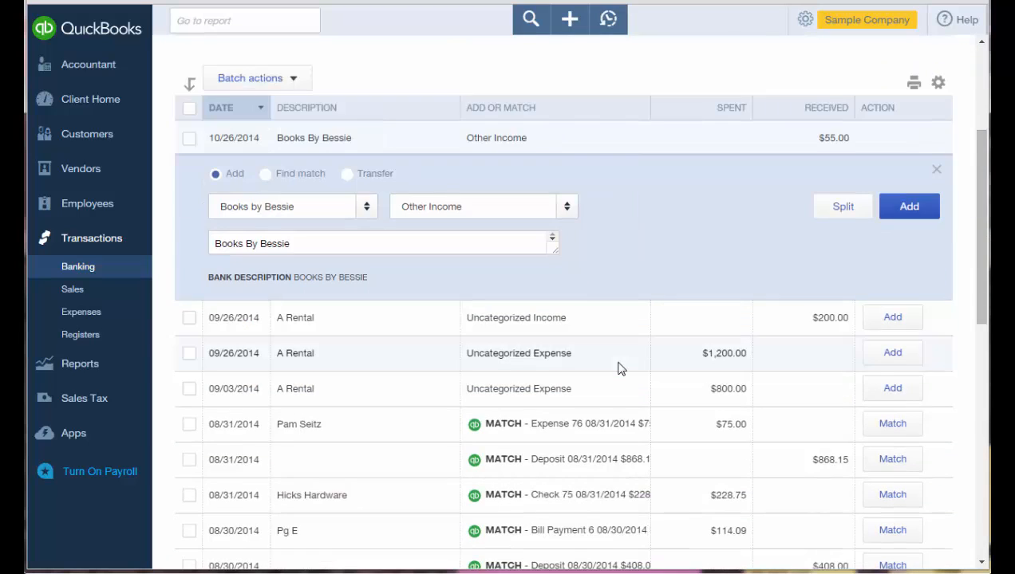
{"action": "scroll", "coordinate": [621, 369], "scroll_direction": "down", "scroll_amount": 1}
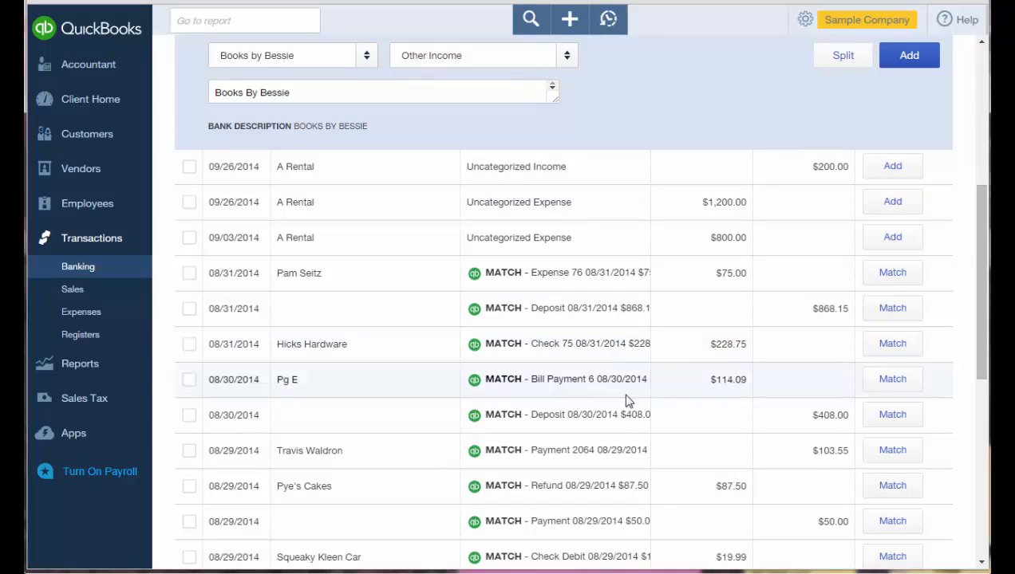
{"action": "scroll", "coordinate": [621, 434], "scroll_direction": "up", "scroll_amount": 3}
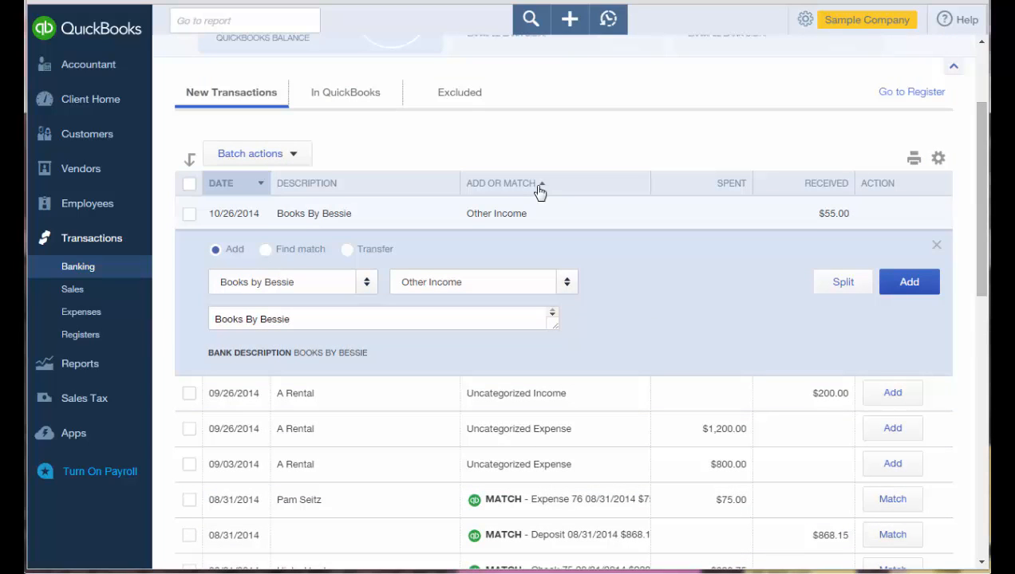
{"action": "left_click", "coordinate": [540, 189]}
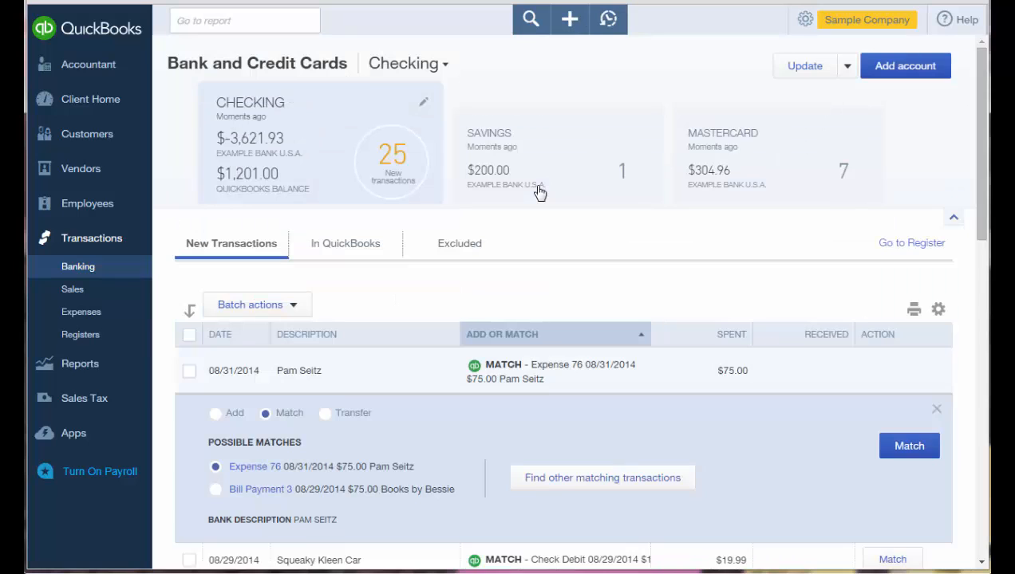
Select the four matched transactions from Hicks Hardware through the 08/30/2014 Pg E bill payment, and accept them as a batch
{"action": "scroll", "coordinate": [577, 243], "scroll_direction": "down", "scroll_amount": 2}
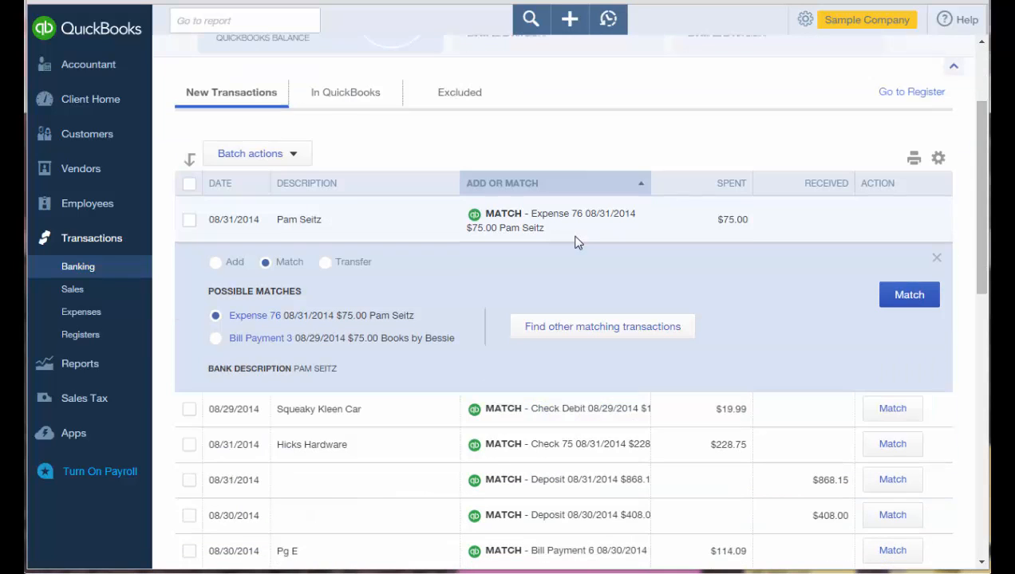
{"action": "scroll", "coordinate": [578, 243], "scroll_direction": "down", "scroll_amount": 1}
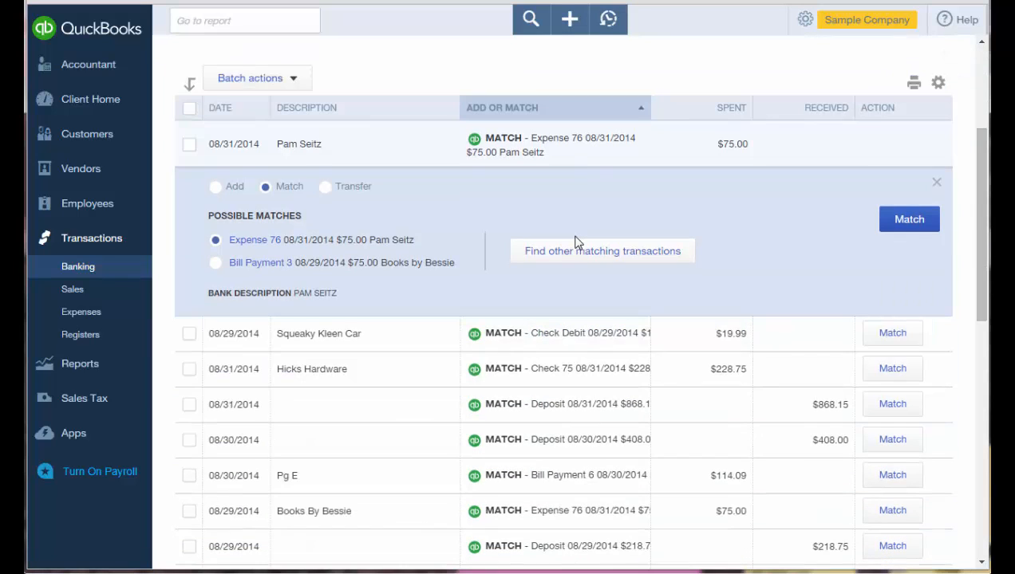
{"action": "scroll", "coordinate": [577, 243], "scroll_direction": "down", "scroll_amount": 1}
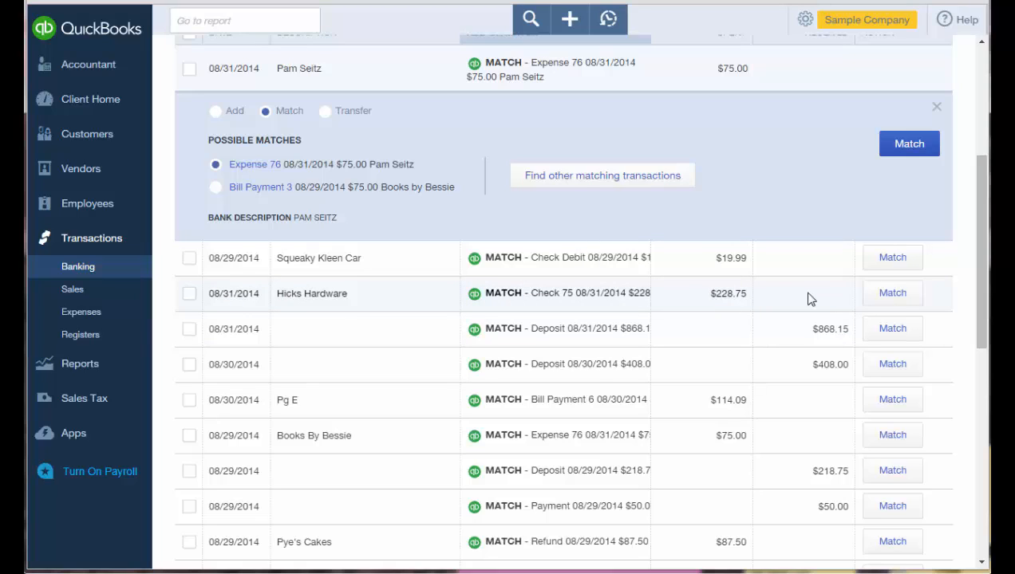
{"action": "left_click", "coordinate": [189, 295]}
{"action": "left_click", "coordinate": [189, 401], "text": "shift"}
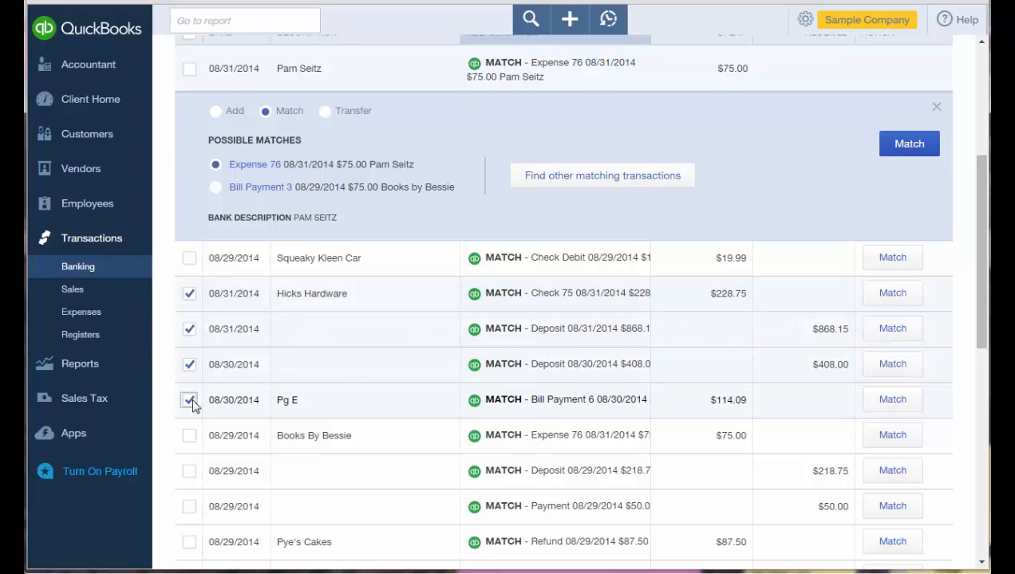
{"action": "scroll", "coordinate": [192, 406], "scroll_direction": "up", "scroll_amount": 1}
{"action": "scroll", "coordinate": [192, 406], "scroll_direction": "up", "scroll_amount": 1}
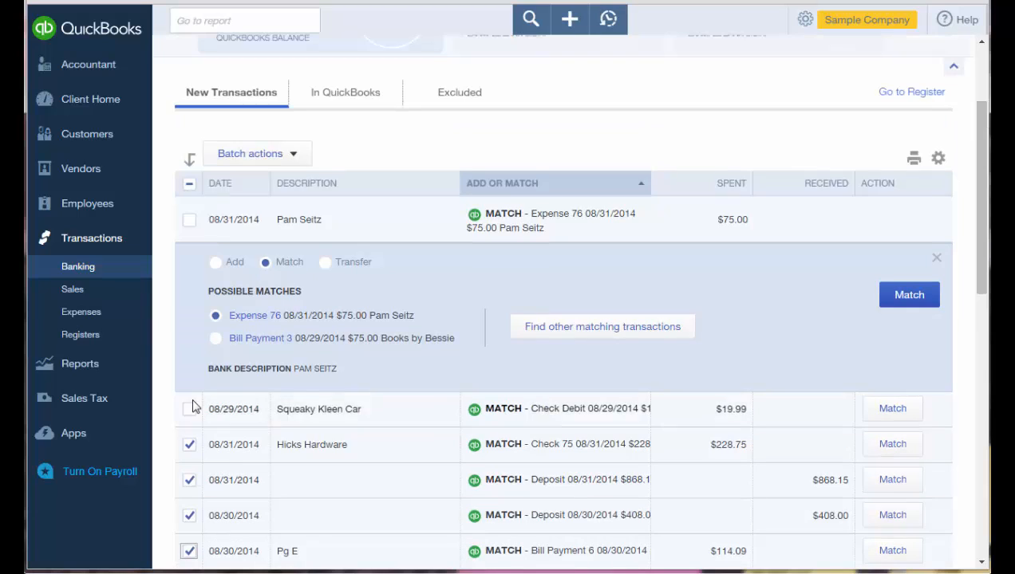
{"action": "left_click", "coordinate": [295, 159]}
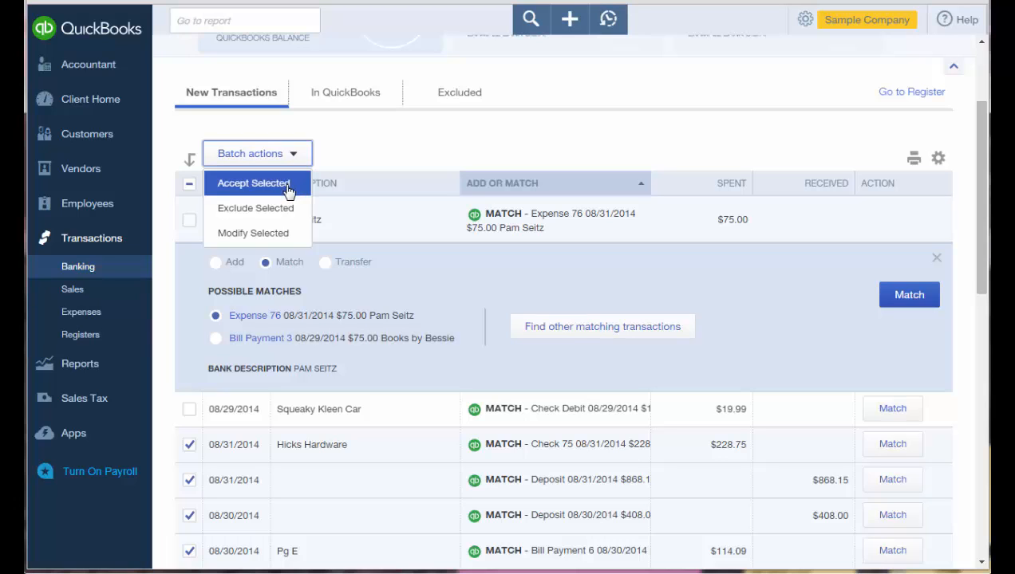
{"action": "left_click", "coordinate": [288, 186]}
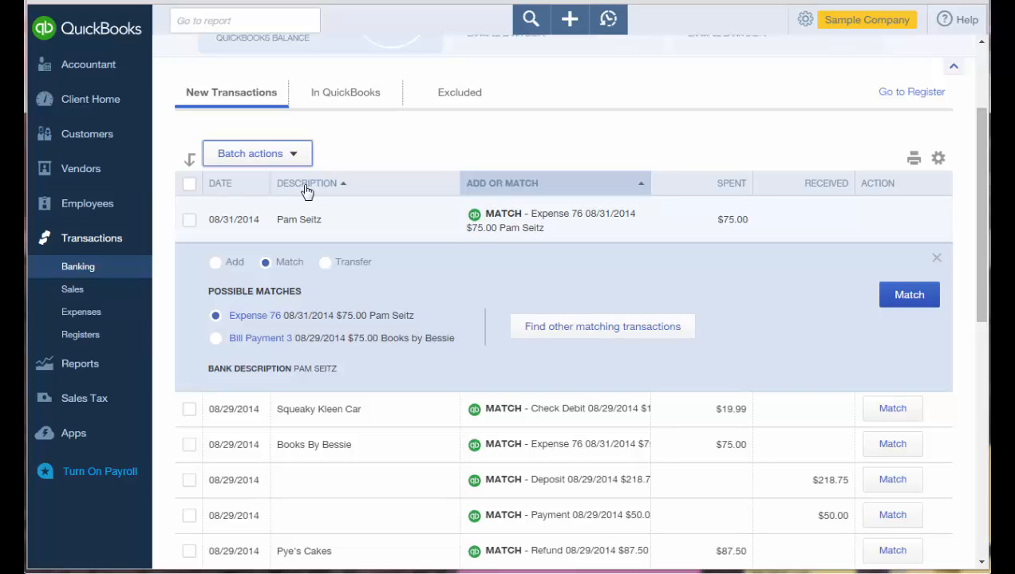
Sort the transactions by description, and save A Rental as a new vendor for the payee of the 09/03/2014 A Rental transaction
{"action": "left_click", "coordinate": [306, 189]}
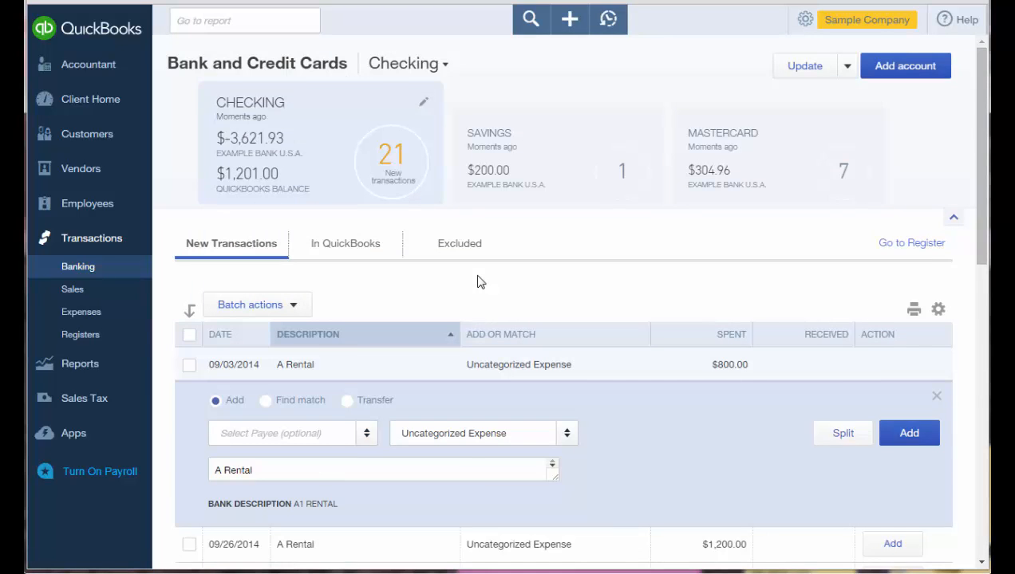
{"action": "scroll", "coordinate": [479, 282], "scroll_direction": "down", "scroll_amount": 1}
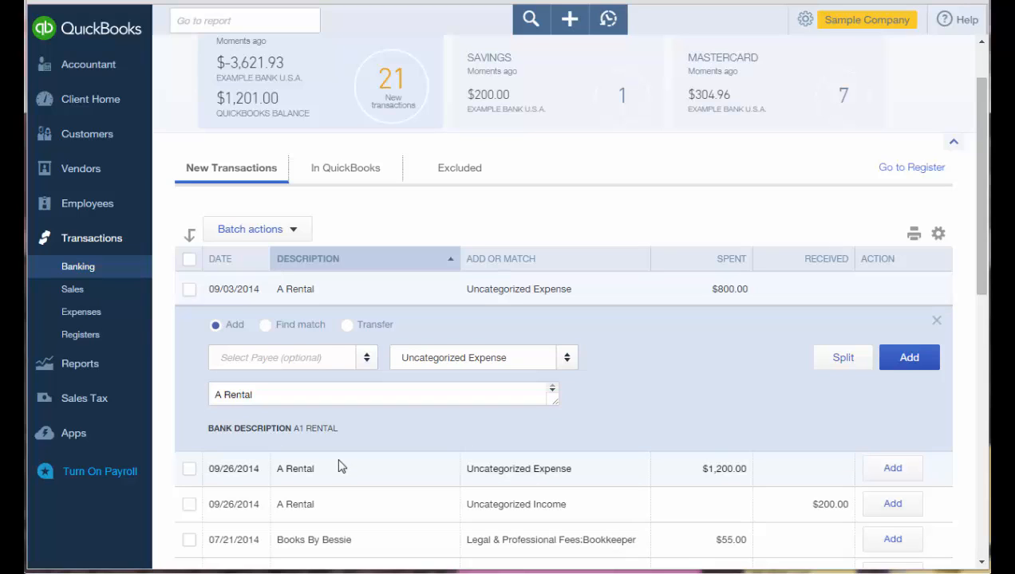
{"action": "left_click", "coordinate": [283, 359]}
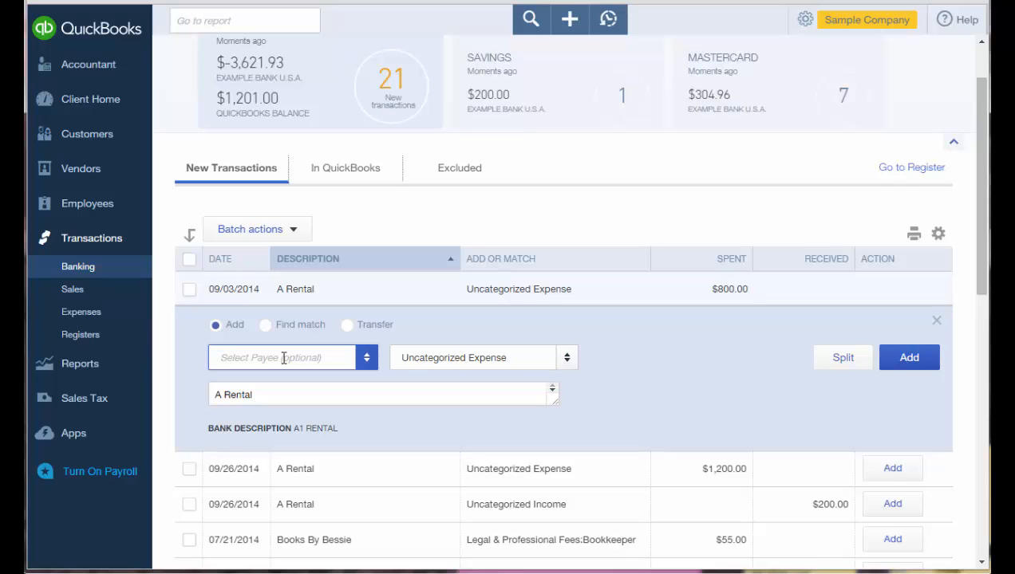
{"action": "type", "text": "A re"}
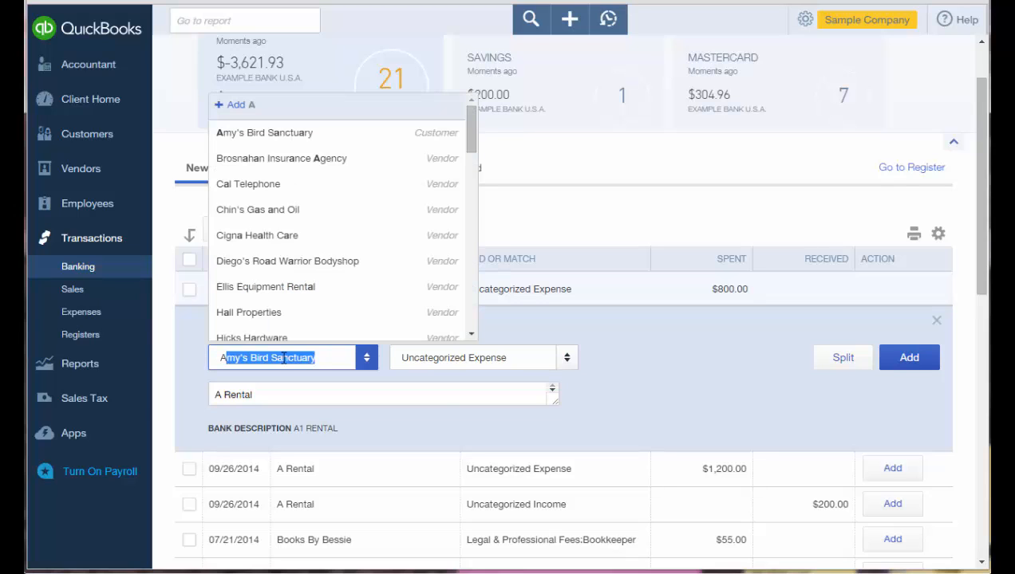
{"action": "type", "text": "n"}
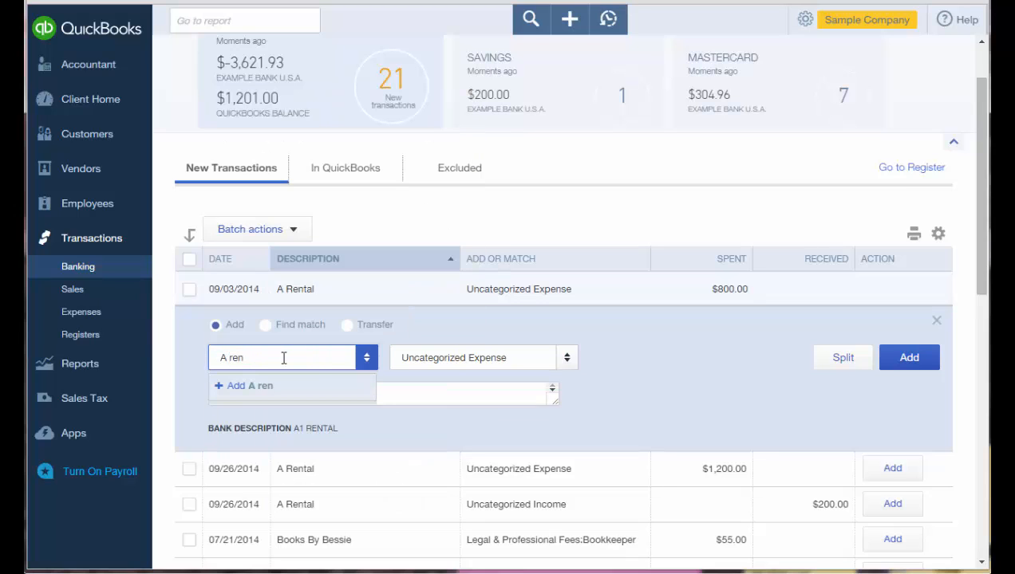
{"action": "key", "text": "BackSpace"}
{"action": "key", "text": "BackSpace"}
{"action": "key", "text": "BackSpace"}
{"action": "type", "text": "Rental"}
{"action": "key", "text": "Return"}
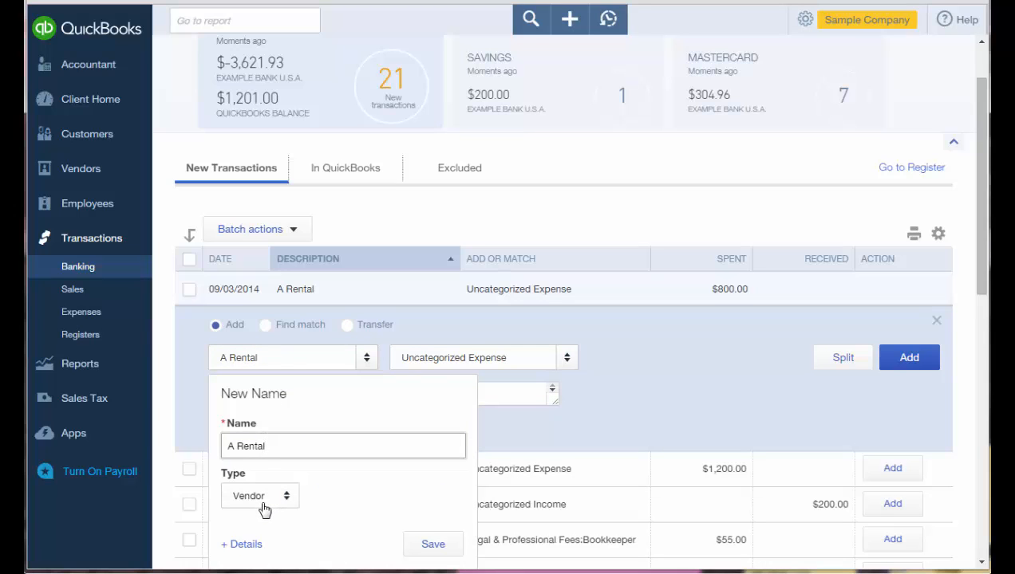
{"action": "left_click", "coordinate": [431, 545]}
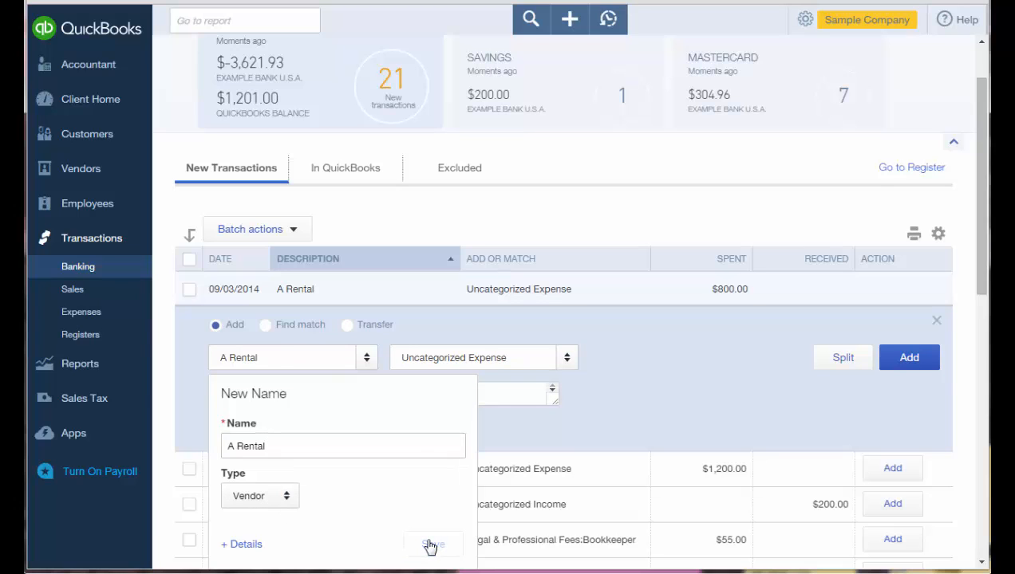
Categorize the 09/03/2014 A Rental expense as Equipment Rental and add it, along with the $1,200.00 A Rental expense
{"action": "left_click", "coordinate": [406, 361]}
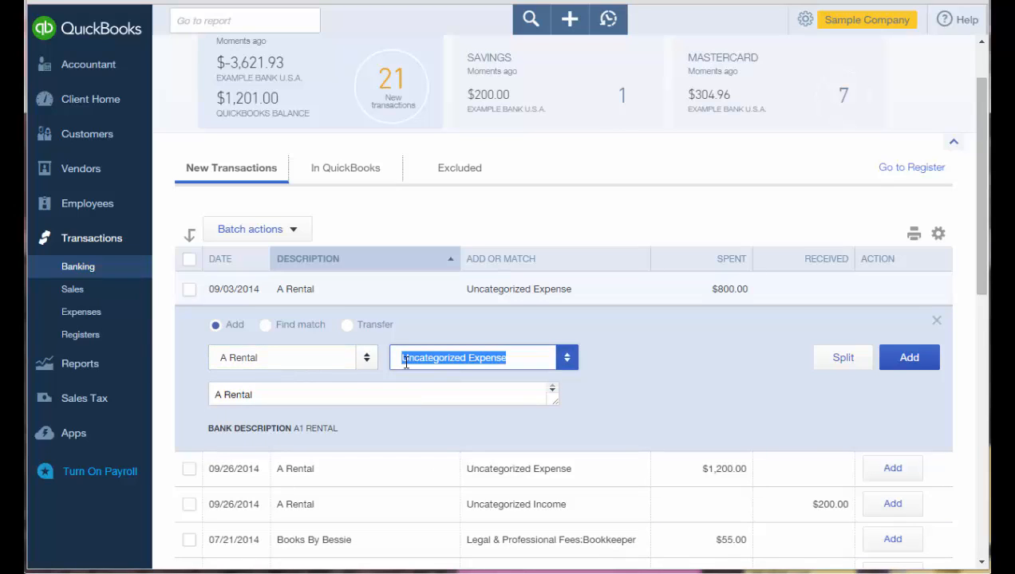
{"action": "type", "text": "Equ"}
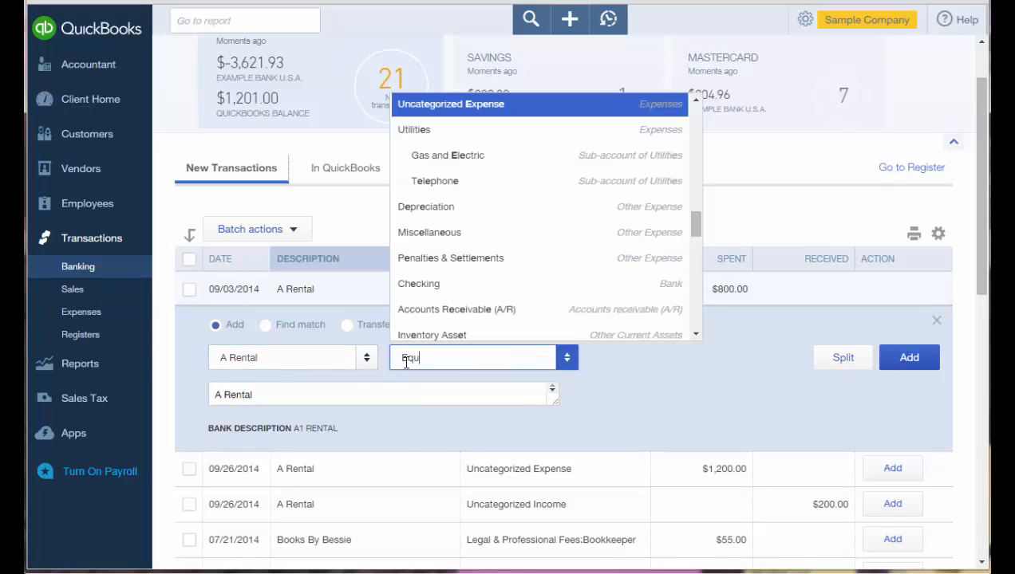
{"action": "type", "text": "ipment"}
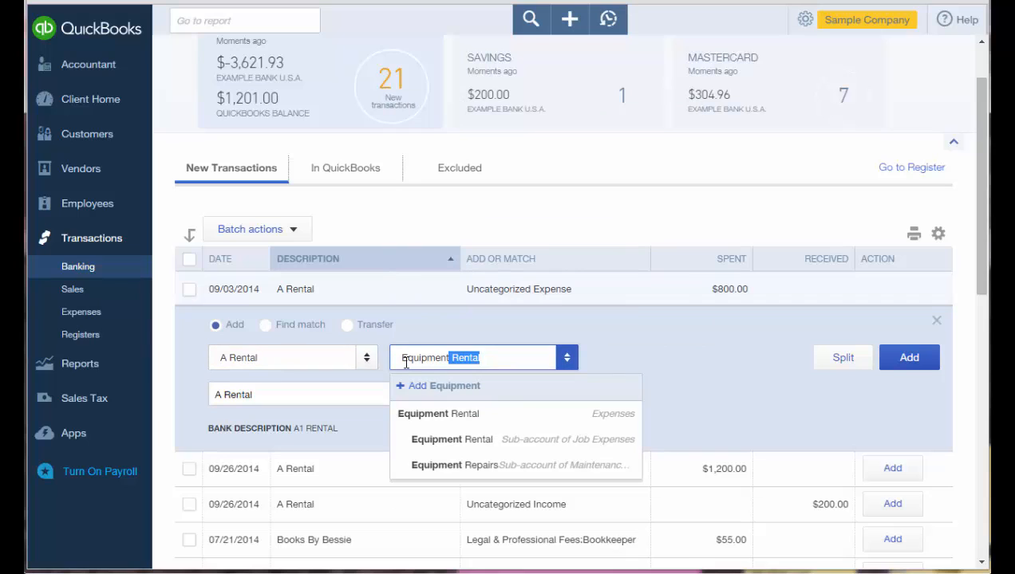
{"action": "type", "text": " Rental"}
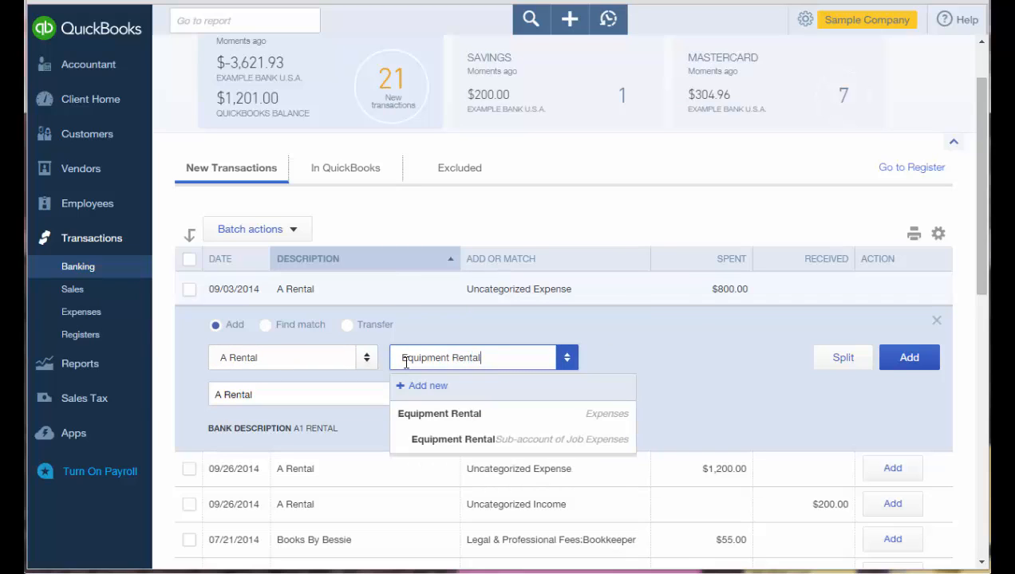
{"action": "key", "text": "Tab"}
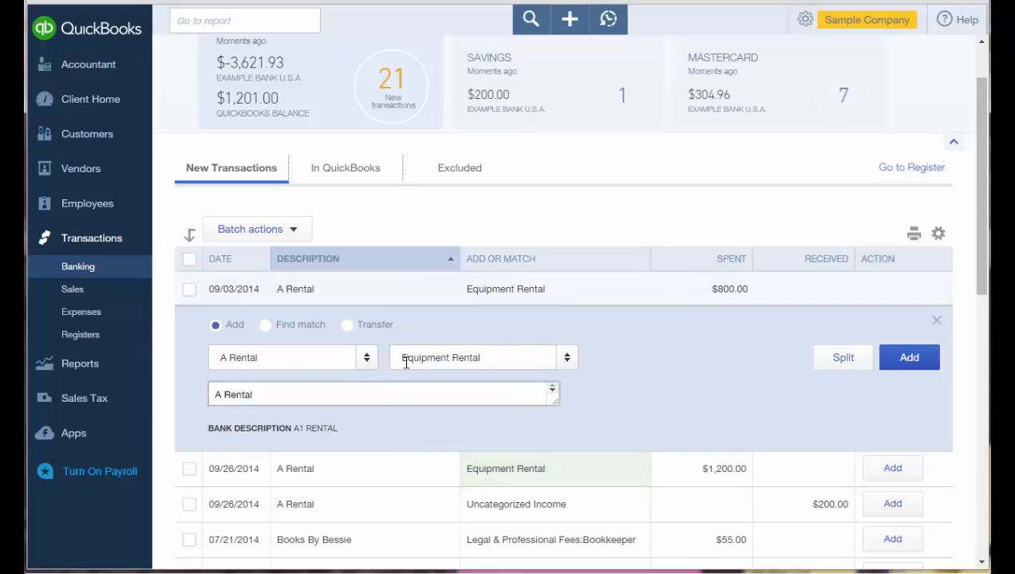
{"action": "left_click", "coordinate": [905, 364]}
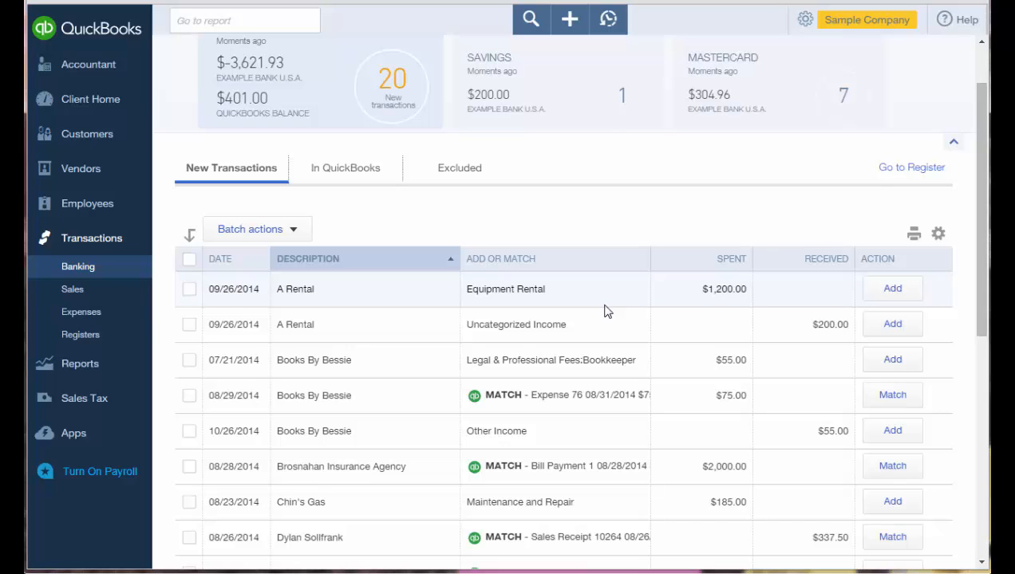
{"action": "left_click", "coordinate": [604, 310]}
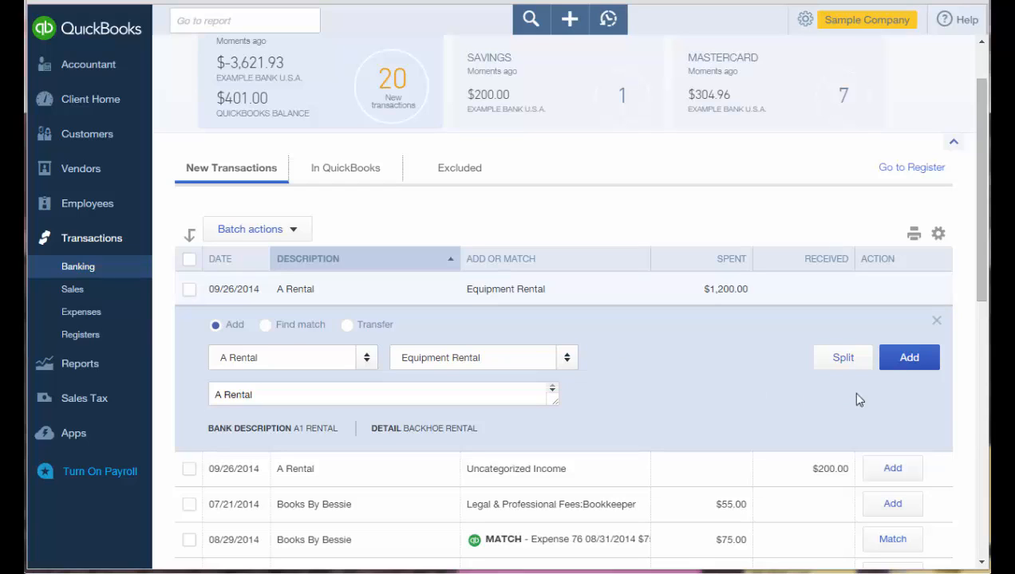
{"action": "left_click", "coordinate": [915, 364]}
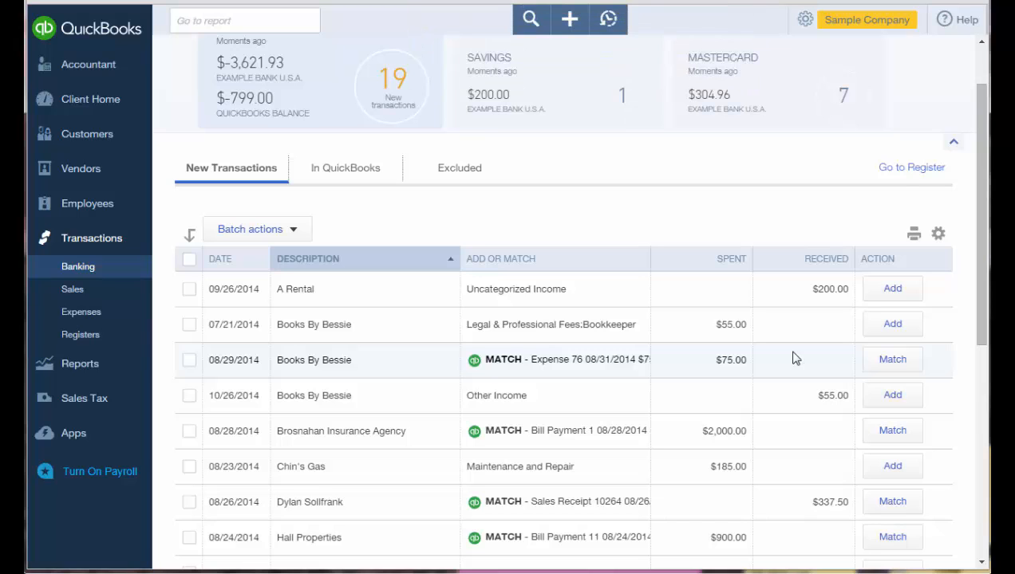
Examine the possible matches for the 07/21/2014 Books By Bessie transaction, and close the match list without choosing any
{"action": "left_click", "coordinate": [563, 332]}
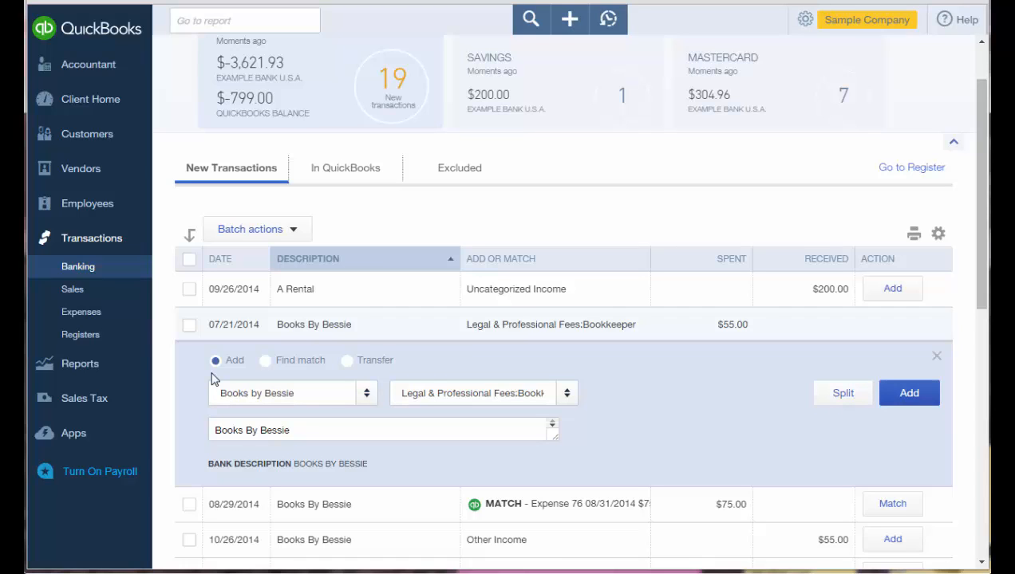
{"action": "left_click", "coordinate": [266, 361]}
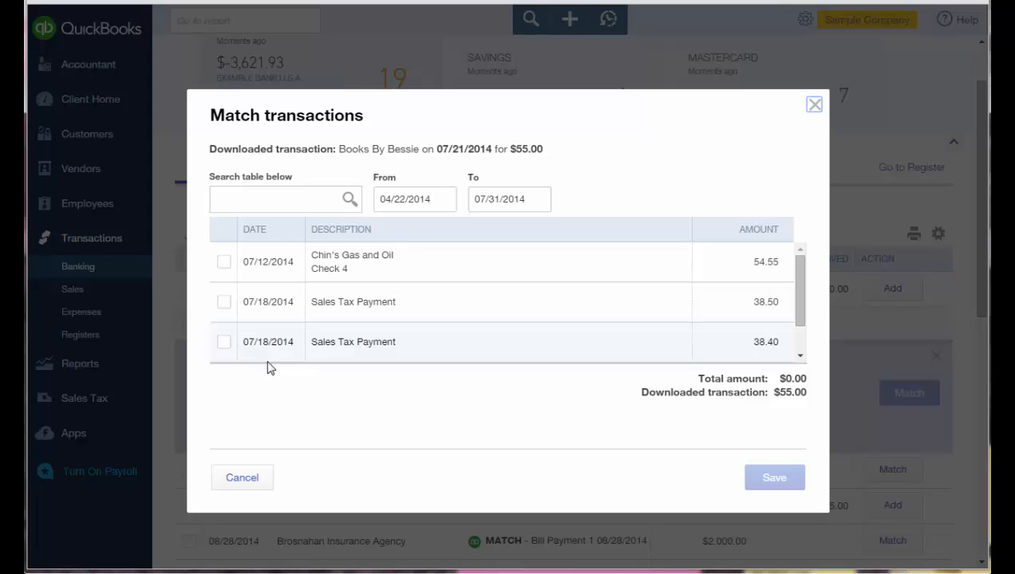
{"action": "left_click", "coordinate": [813, 107]}
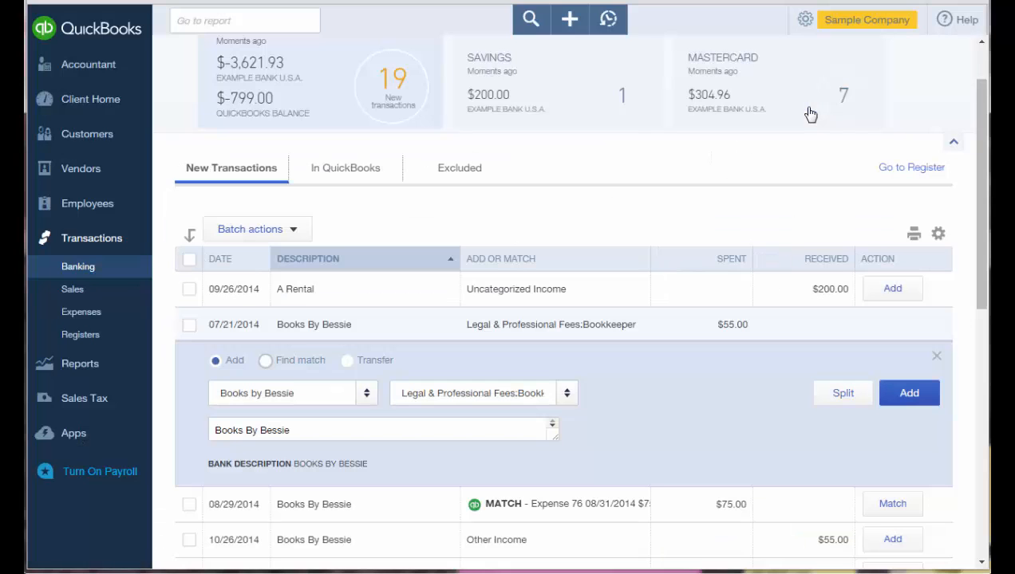
Exclude the 07/21/2014 Books By Bessie transaction using the batch actions
{"action": "left_click", "coordinate": [189, 326]}
{"action": "left_click", "coordinate": [293, 230]}
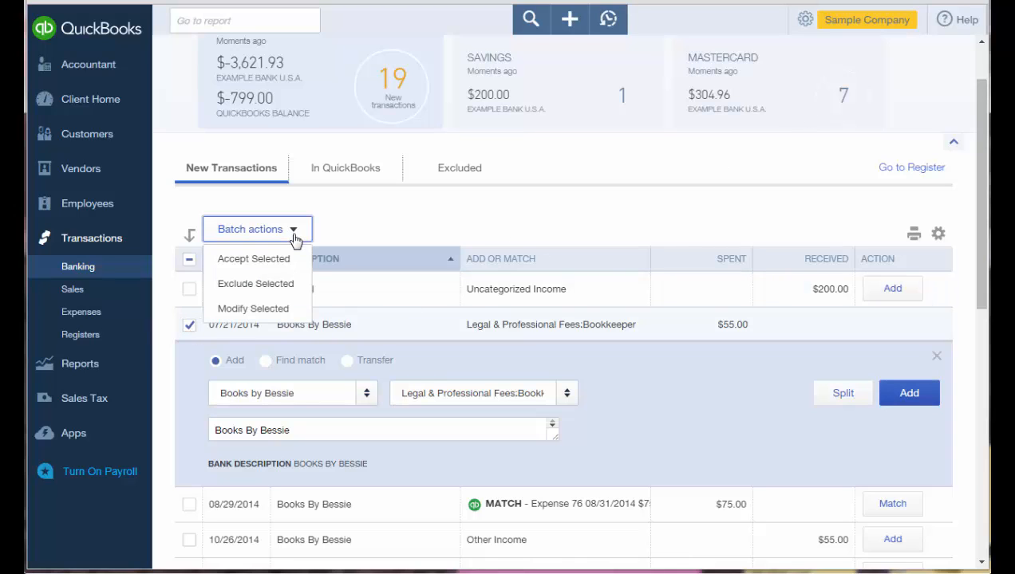
{"action": "left_click", "coordinate": [290, 289]}
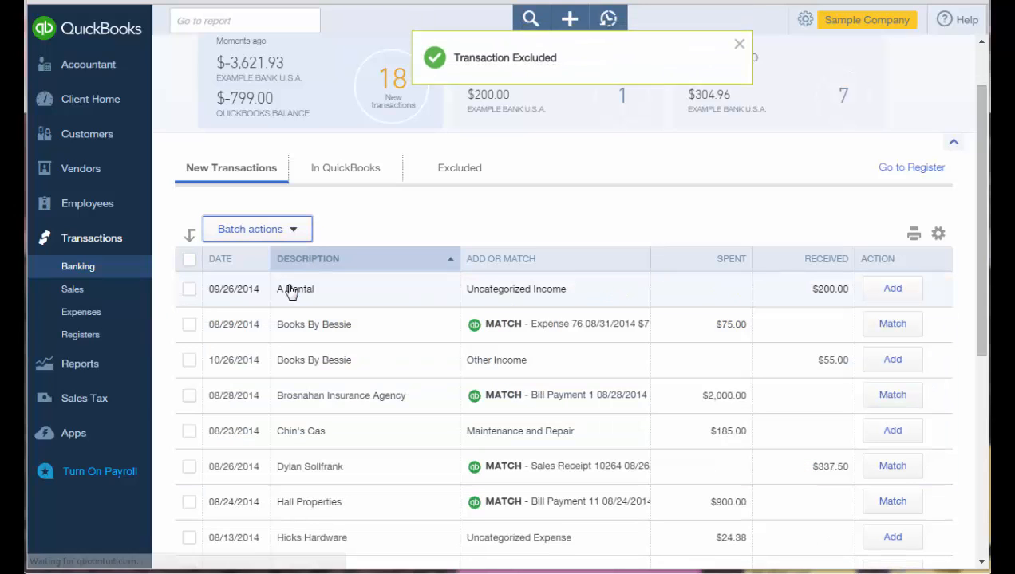
Switch the 08/23/2014 Chin's Gas transaction to a transfer, and look through the available accounts without choosing another one
{"action": "left_click", "coordinate": [329, 440]}
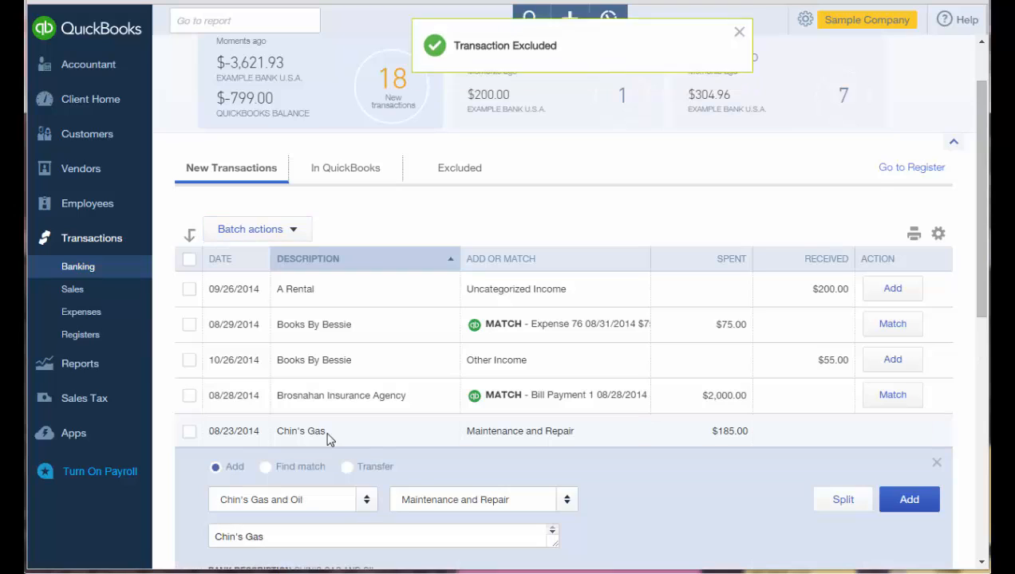
{"action": "scroll", "coordinate": [427, 466], "scroll_direction": "down", "scroll_amount": 2}
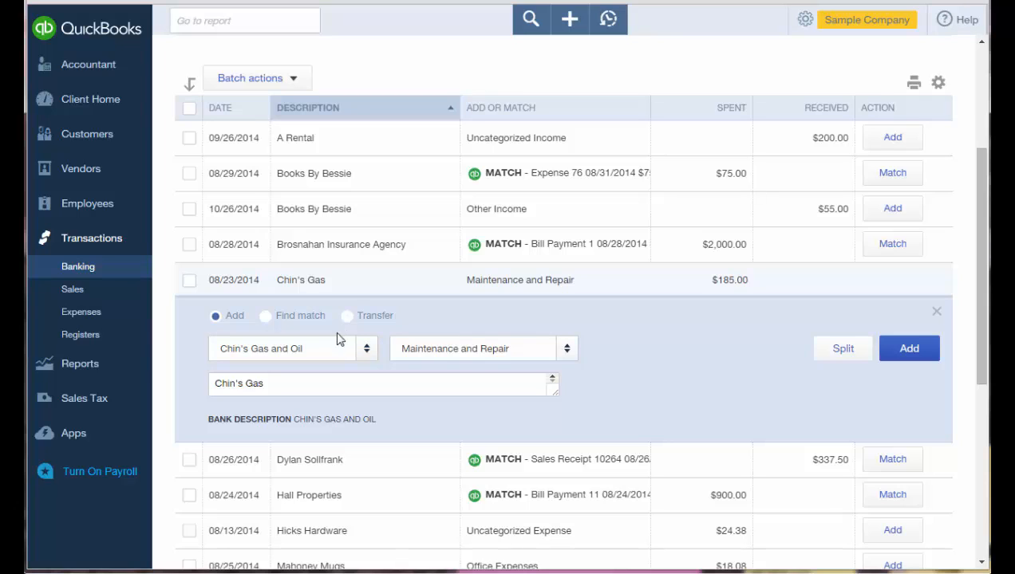
{"action": "left_click", "coordinate": [345, 318]}
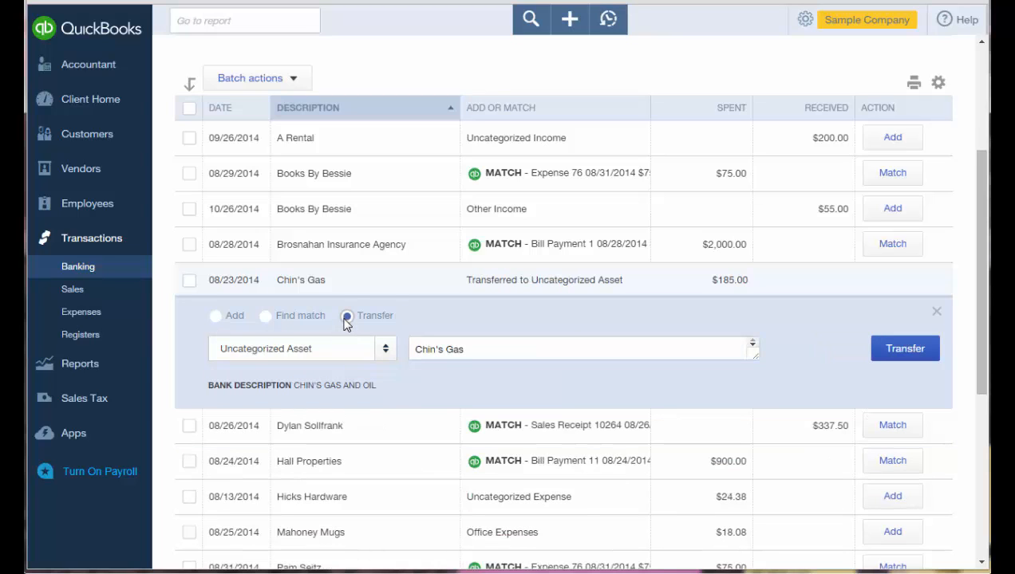
{"action": "left_click", "coordinate": [383, 355]}
{"action": "left_click", "coordinate": [383, 354]}
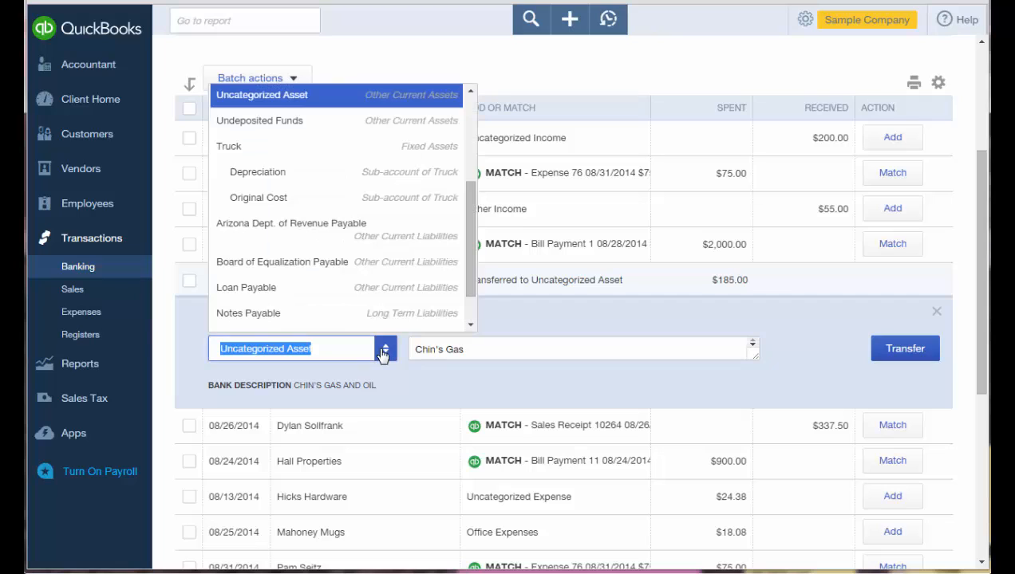
{"action": "left_click", "coordinate": [383, 355]}
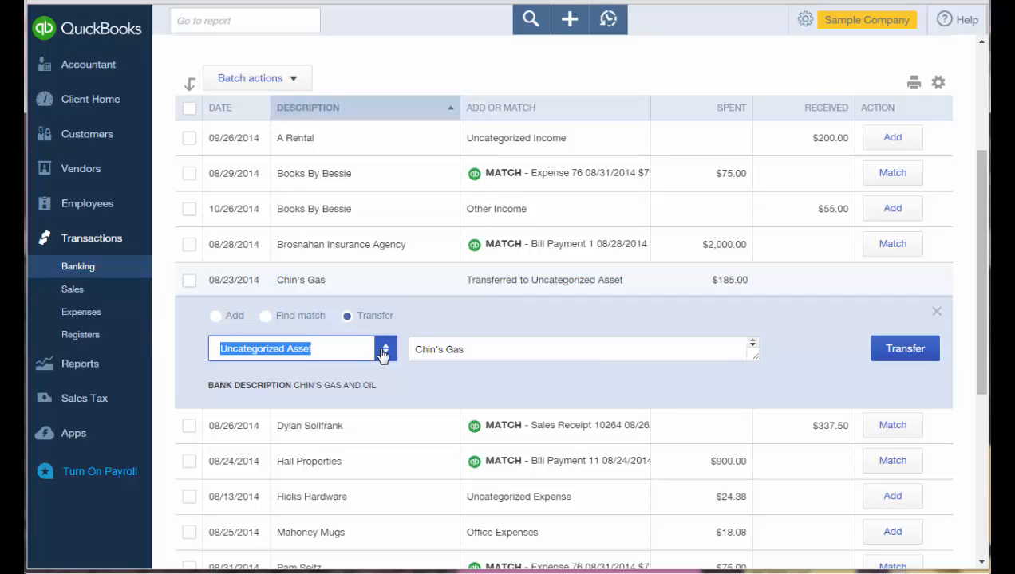
Check the display settings of the transaction table, and close them without changing anything
{"action": "left_click", "coordinate": [938, 85]}
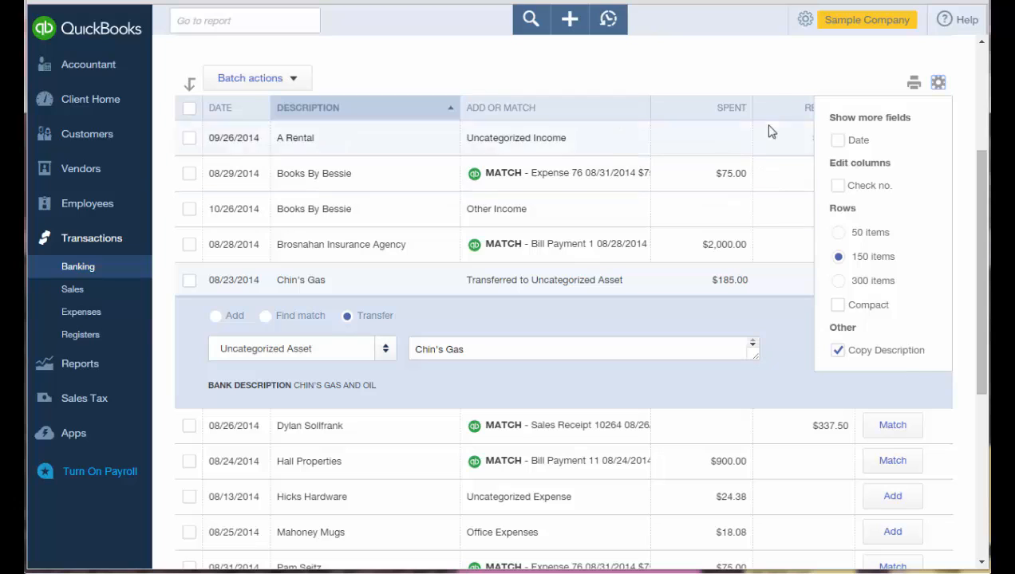
{"action": "left_click", "coordinate": [772, 83]}
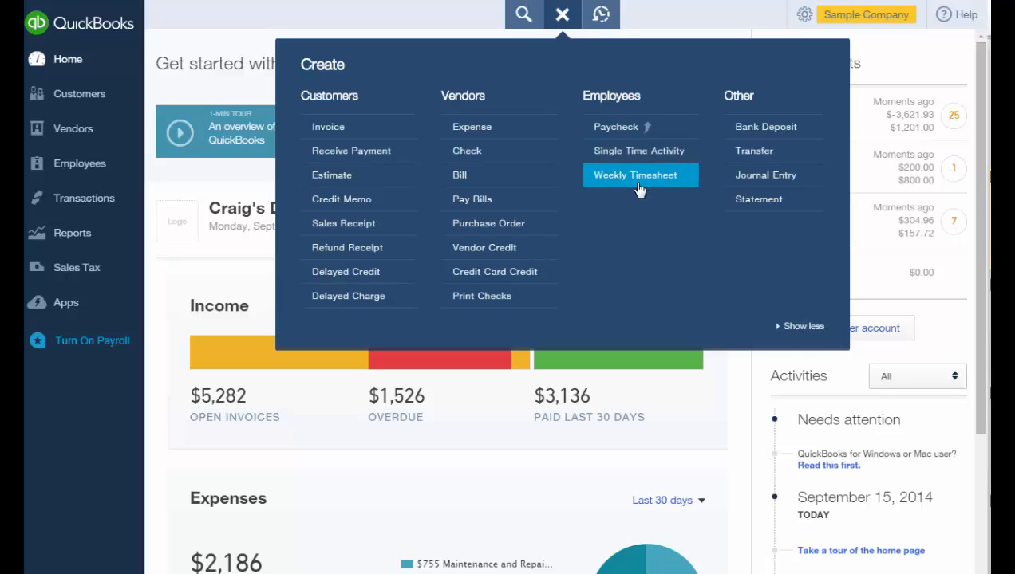
Create a weekly timesheet for the second listed employee, with Amy's Bird Sanctuary as customer and Design as service item on line 1
{"action": "left_click", "coordinate": [639, 189]}
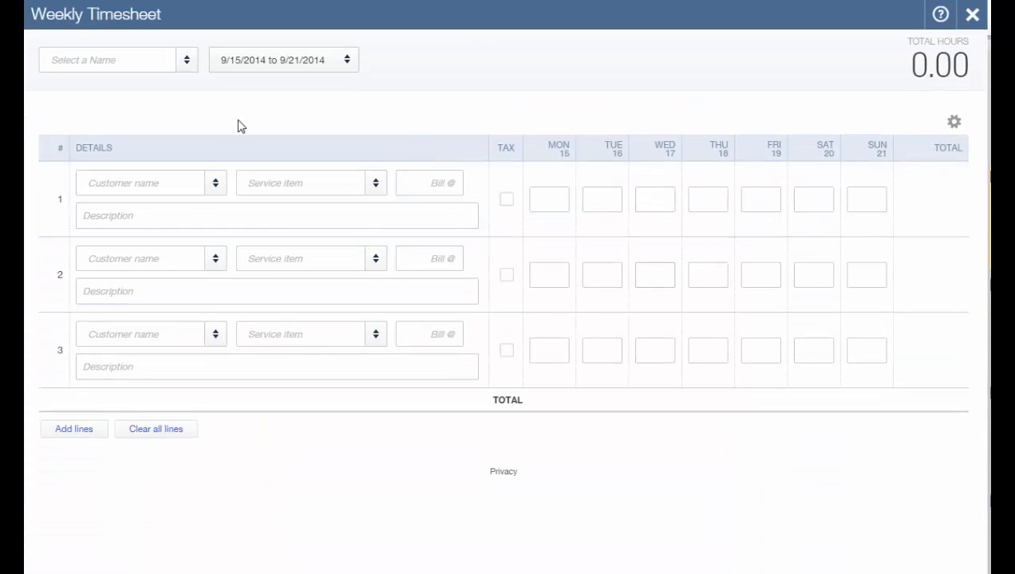
{"action": "left_click", "coordinate": [187, 72]}
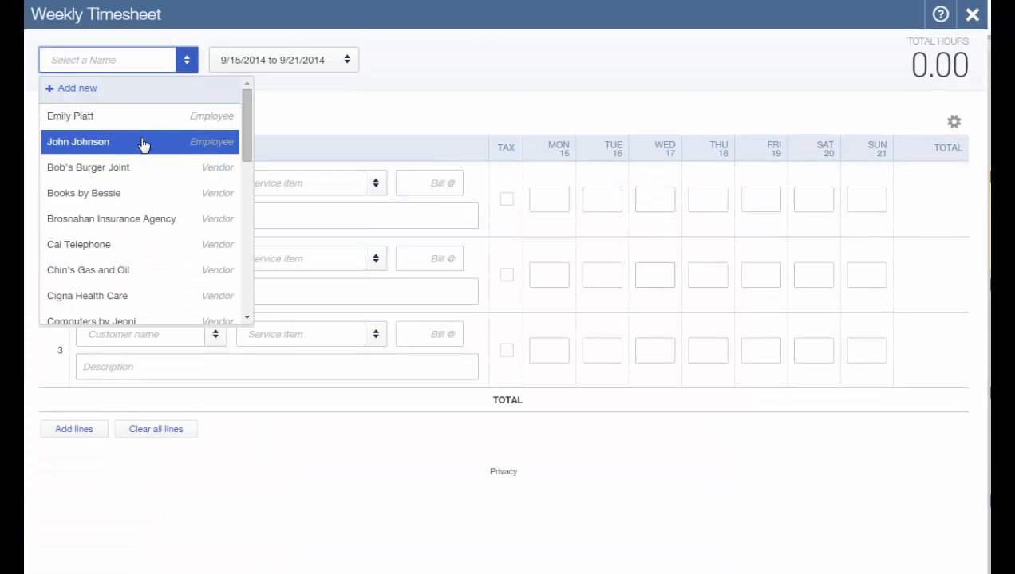
{"action": "left_click", "coordinate": [144, 145]}
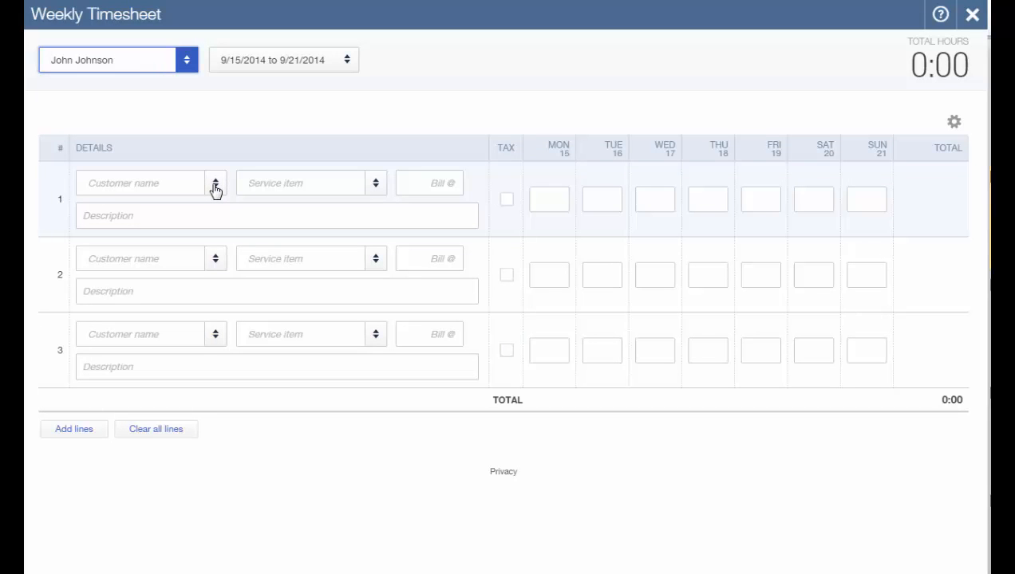
{"action": "left_click", "coordinate": [215, 185]}
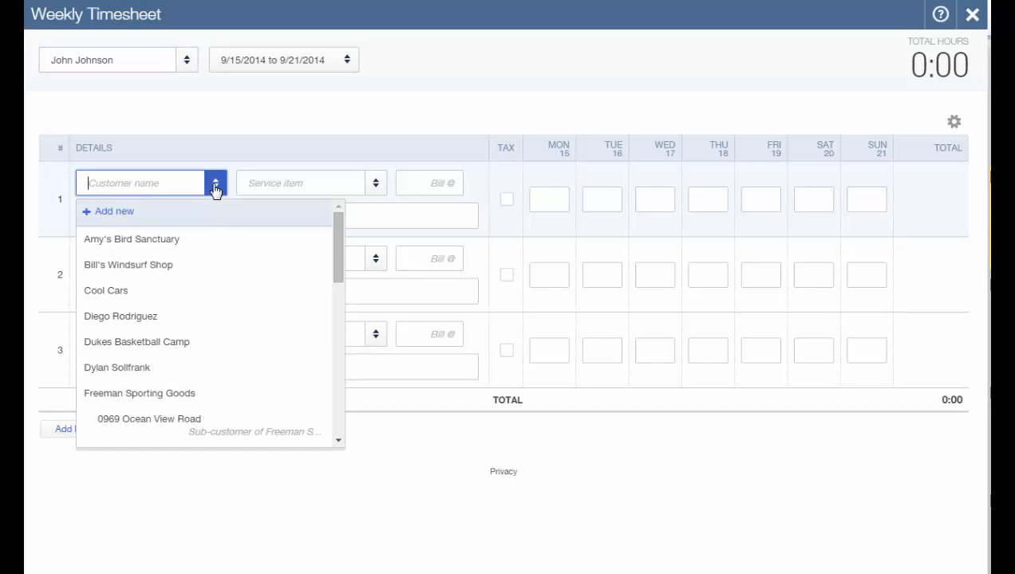
{"action": "left_click", "coordinate": [158, 243]}
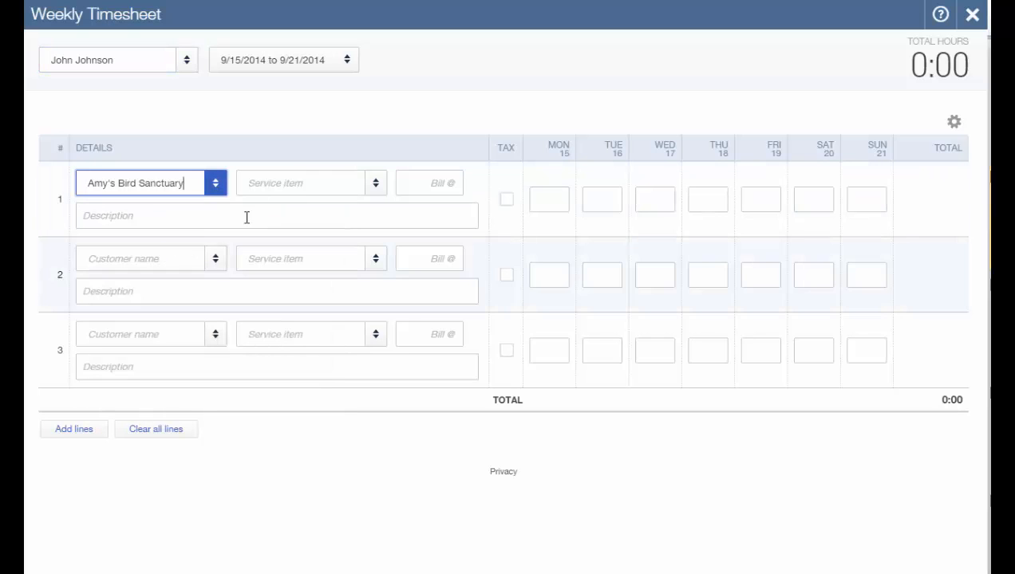
{"action": "left_click", "coordinate": [375, 193]}
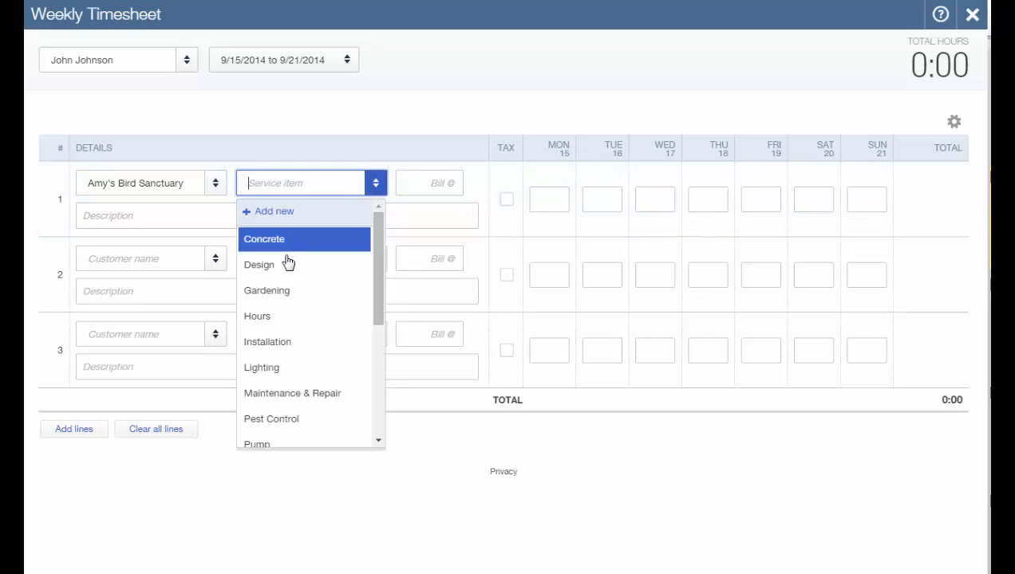
{"action": "left_click", "coordinate": [285, 265]}
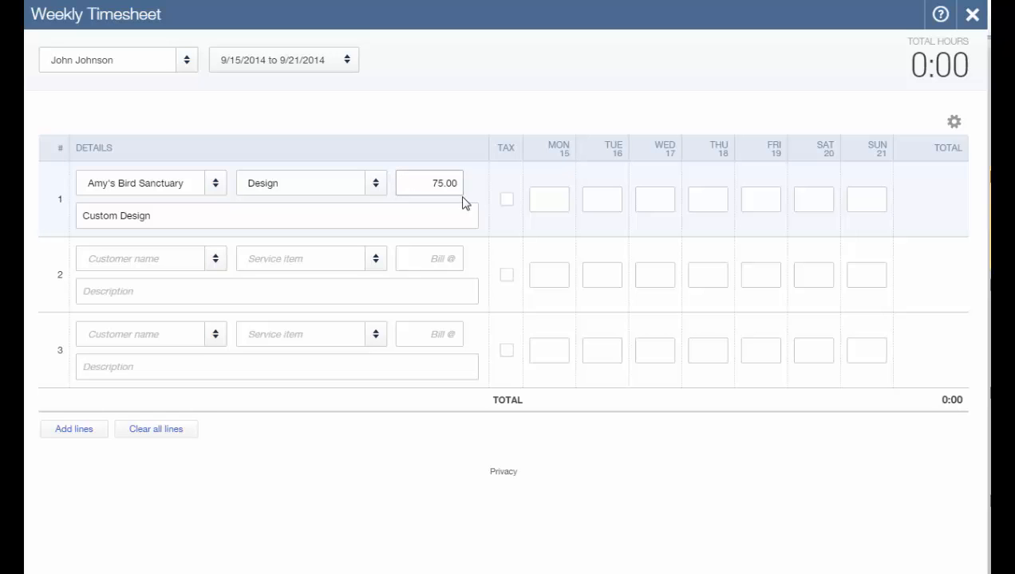
Enter the line 1 hours as 8 for Monday, 8.5 for Tuesday, and 4:30 for Wednesday
{"action": "left_click", "coordinate": [549, 198]}
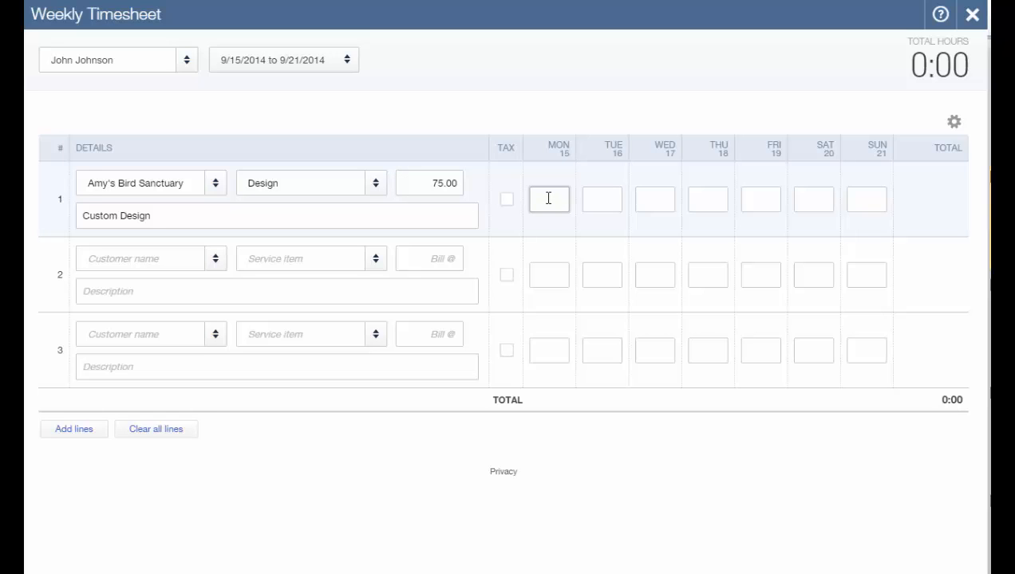
{"action": "type", "text": "8"}
{"action": "key", "text": "Tab"}
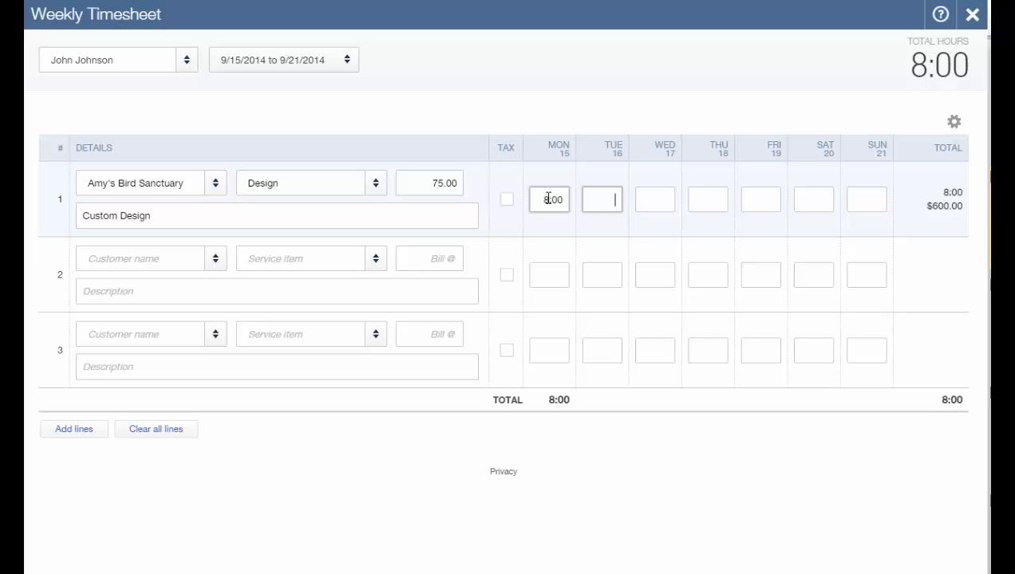
{"action": "type", "text": "8.5"}
{"action": "key", "text": "Tab"}
{"action": "type", "text": "4"}
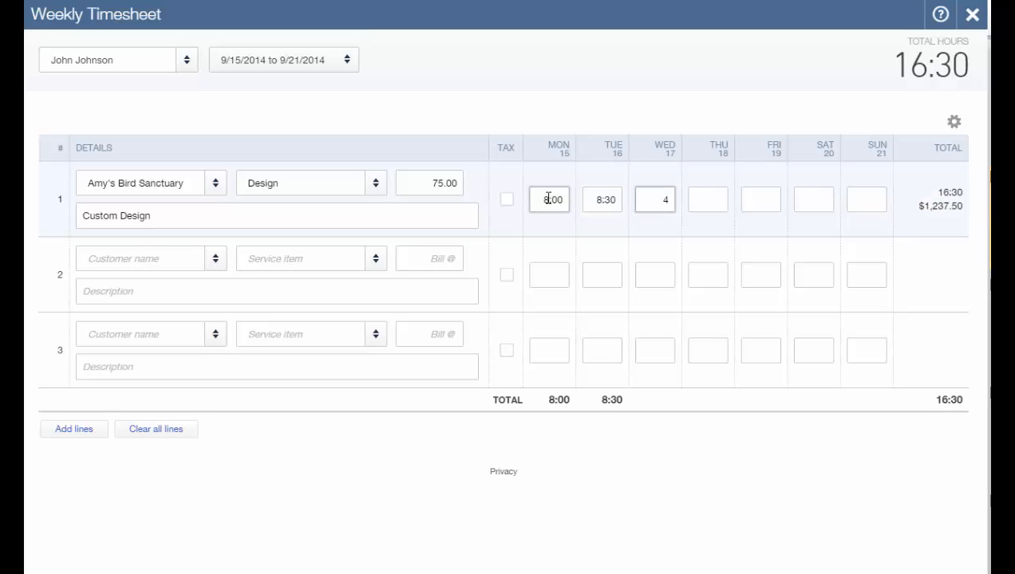
{"action": "type", "text": ":30"}
{"action": "key", "text": "Tab"}
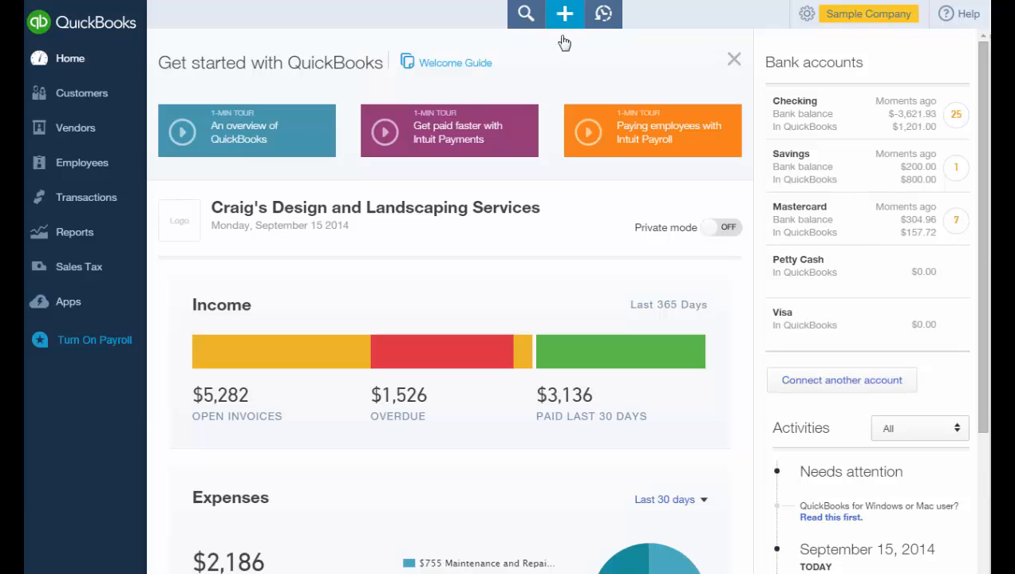
Create a bank deposit into Checking dated 09/14/2014, and include the existing Cool Cars and Freeman Sporting Goods payments
{"action": "left_click", "coordinate": [564, 24]}
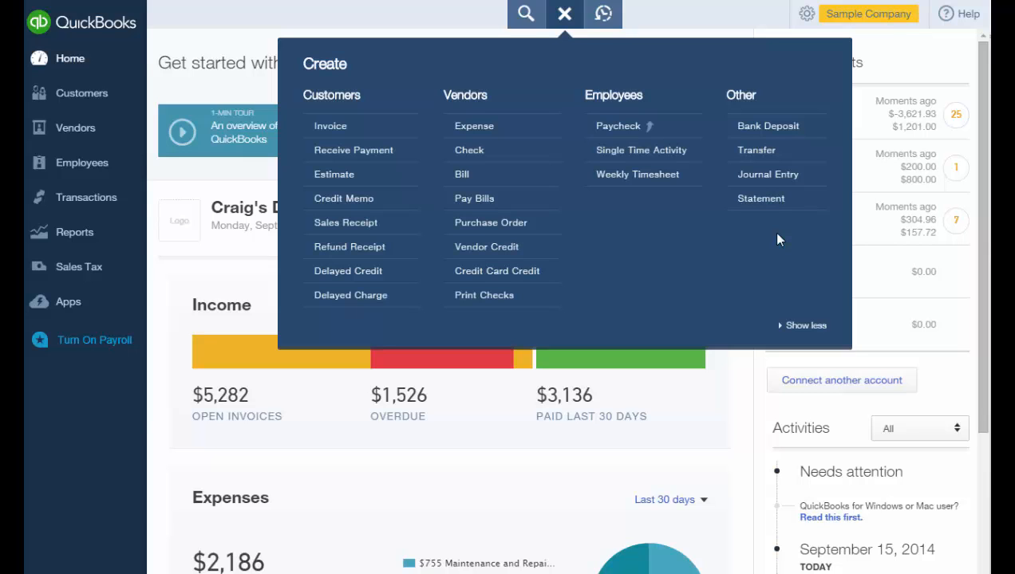
{"action": "left_click", "coordinate": [766, 127]}
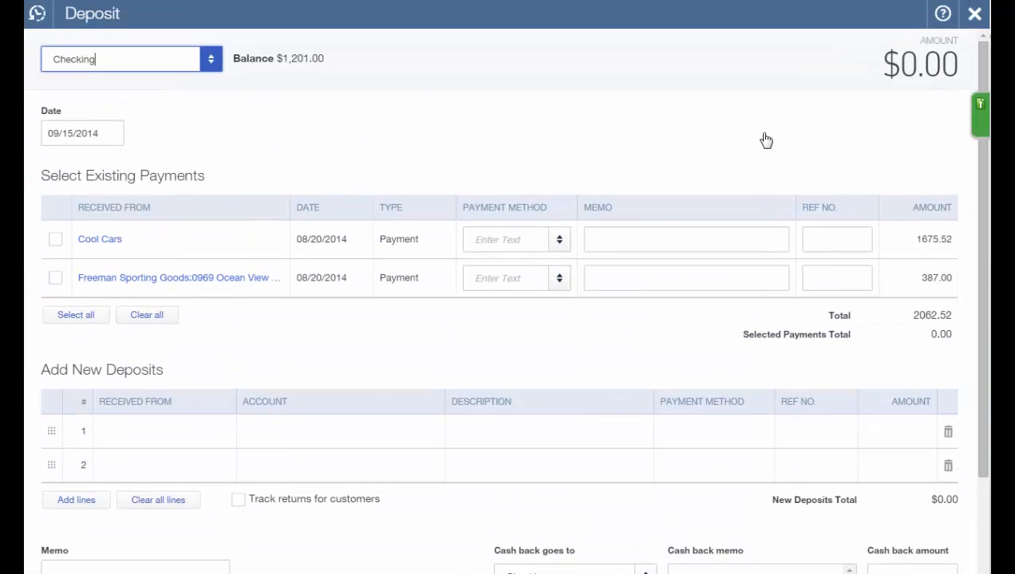
{"action": "left_click", "coordinate": [217, 75]}
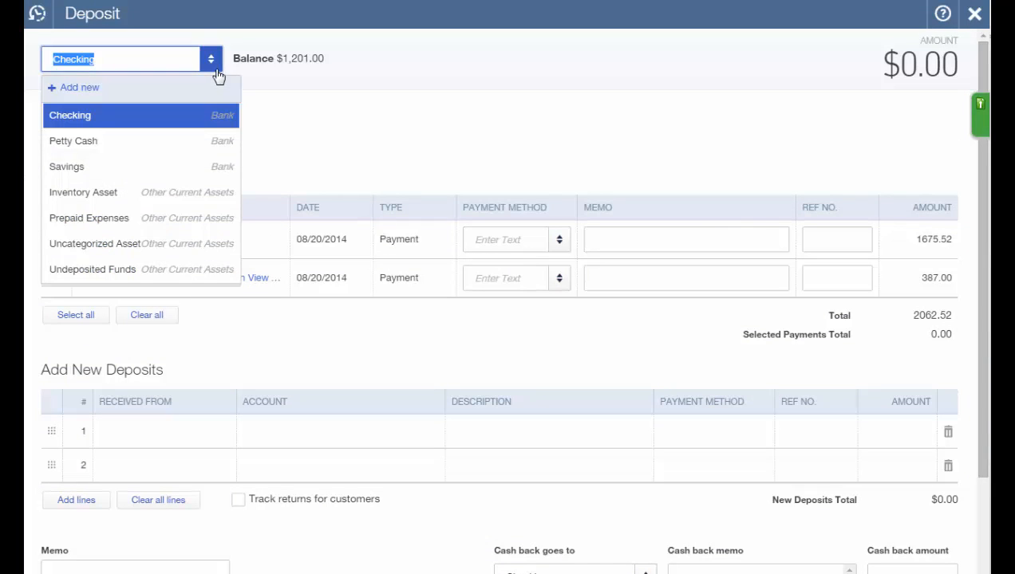
{"action": "left_click", "coordinate": [217, 75]}
{"action": "key", "text": "Tab"}
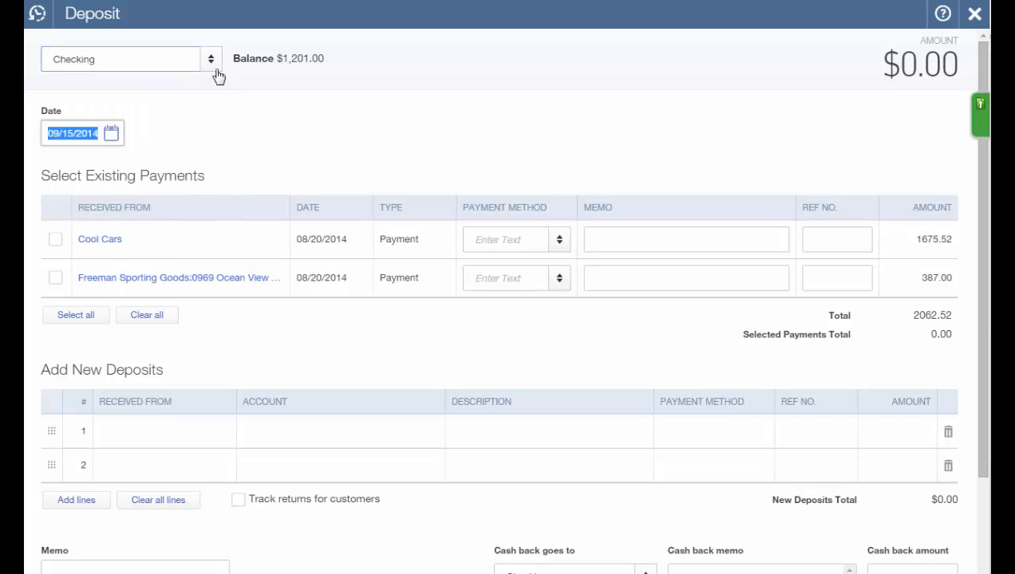
{"action": "key", "text": "minus"}
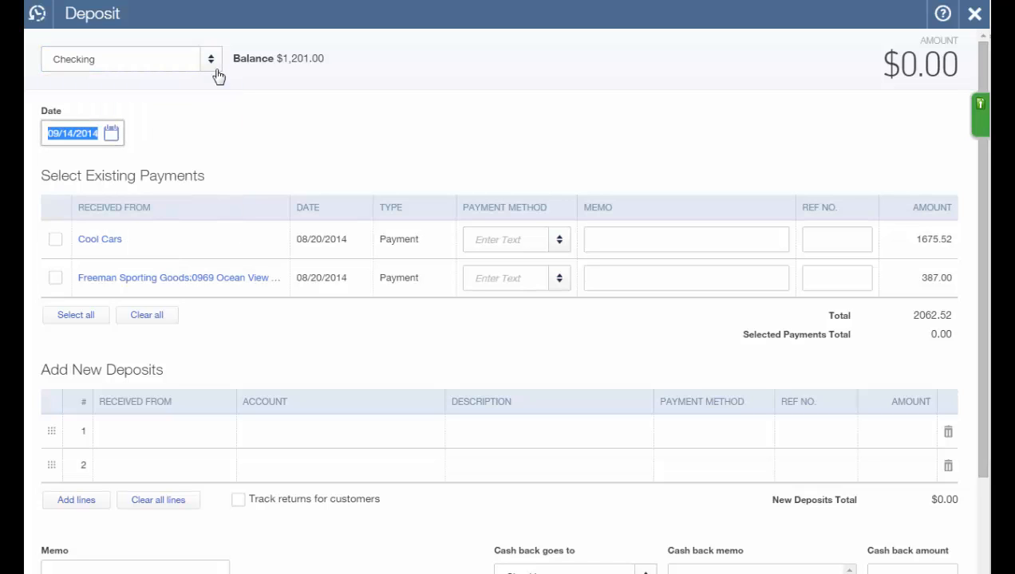
{"action": "key", "text": "Tab"}
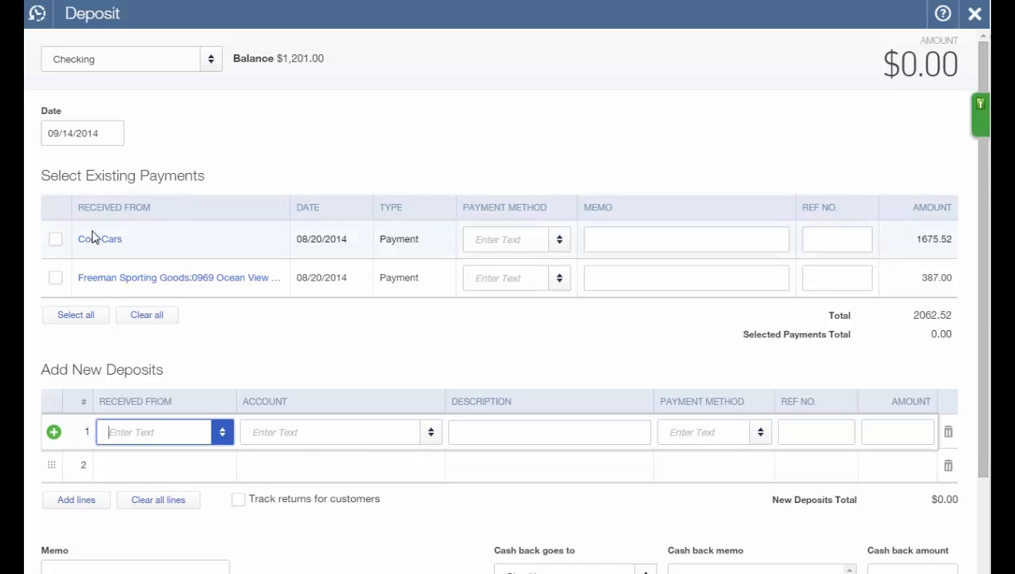
{"action": "left_click", "coordinate": [55, 239]}
{"action": "left_click", "coordinate": [56, 278]}
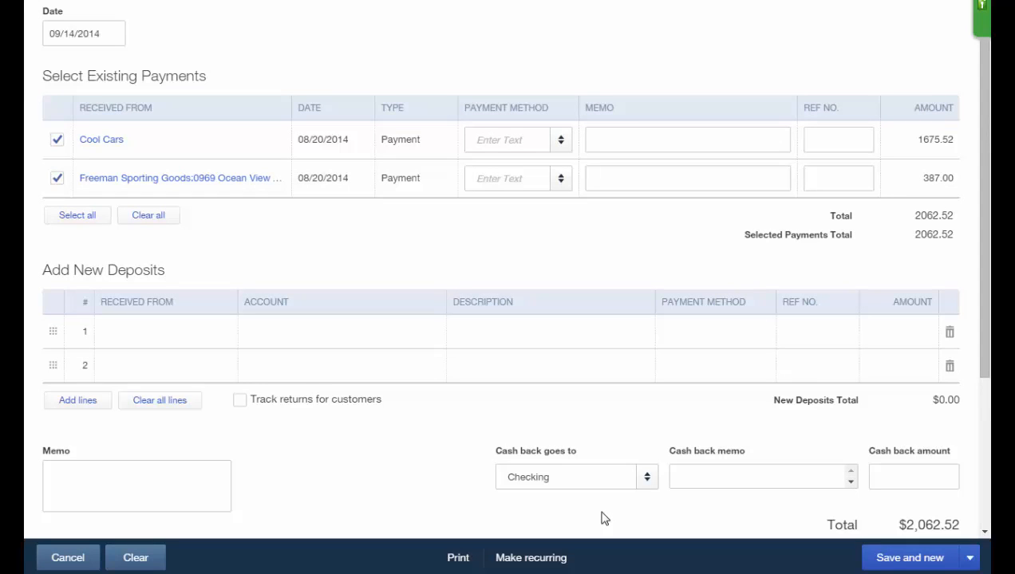
Set the deposit's cash back to 100.00 going to Petty Cash, and save and close the deposit
{"action": "left_click", "coordinate": [647, 478]}
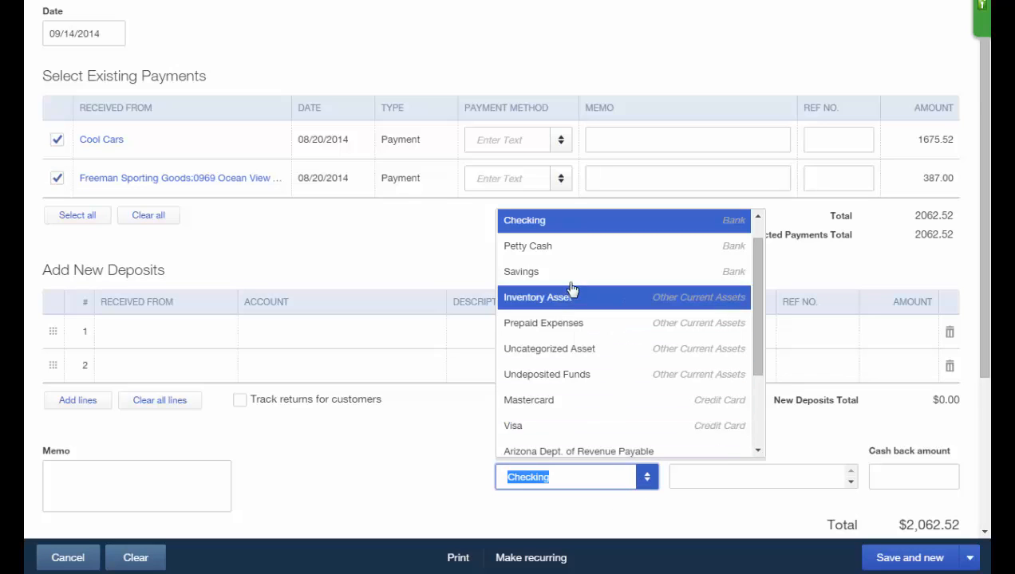
{"action": "left_click", "coordinate": [579, 247]}
{"action": "left_click", "coordinate": [892, 475]}
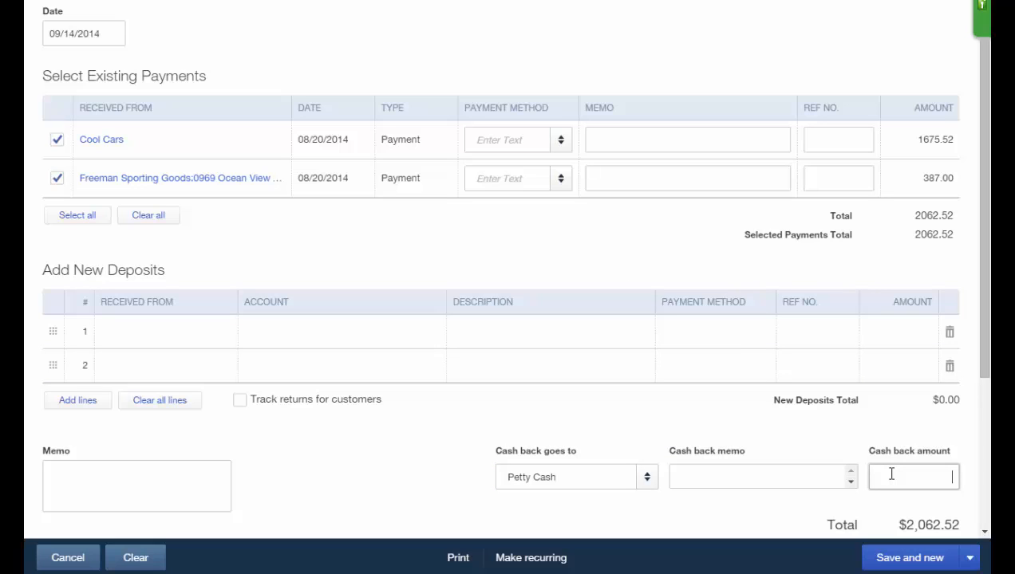
{"action": "type", "text": "100.00"}
{"action": "key", "text": "Tab"}
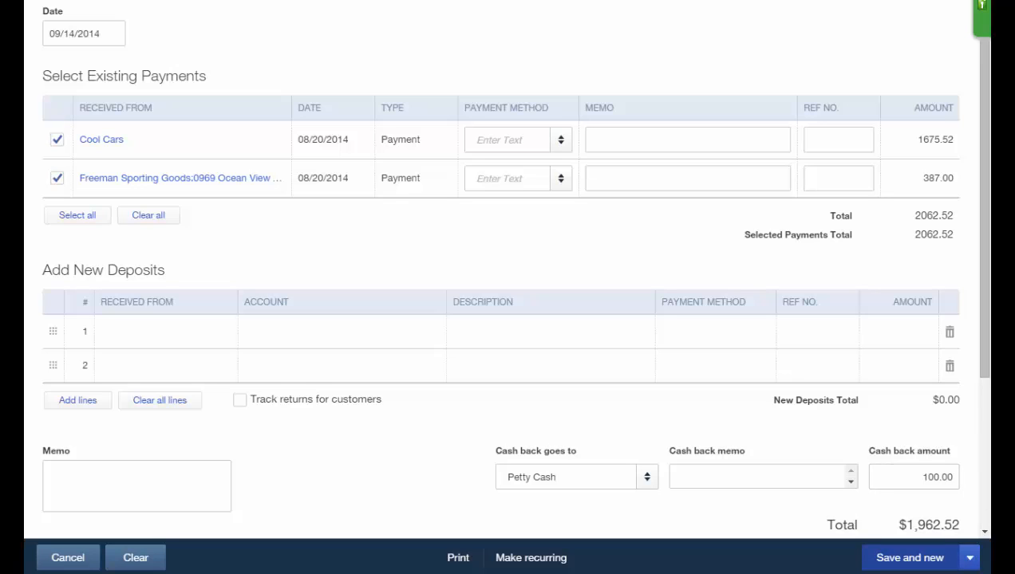
{"action": "left_click", "coordinate": [969, 558]}
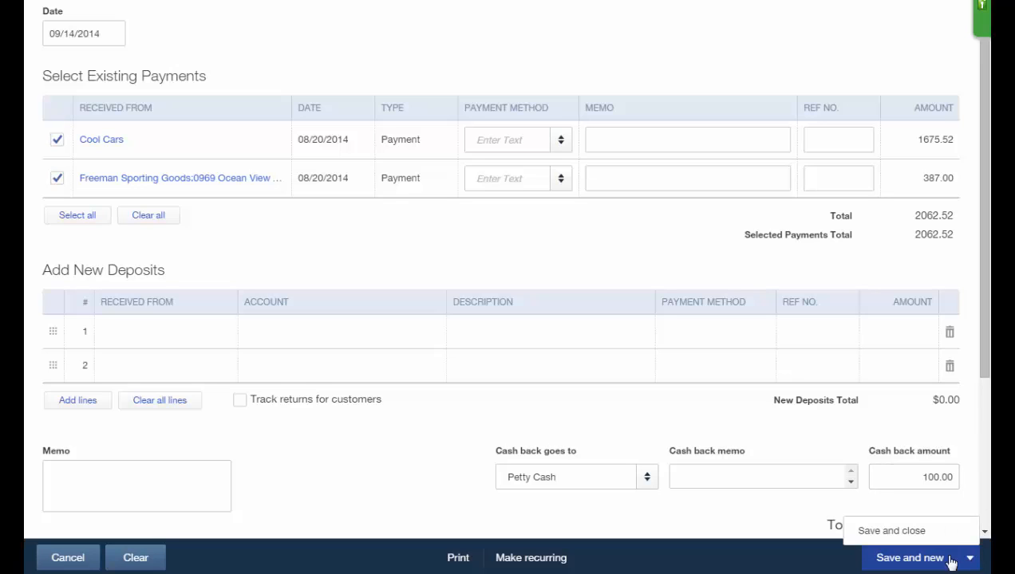
{"action": "left_click", "coordinate": [890, 533]}
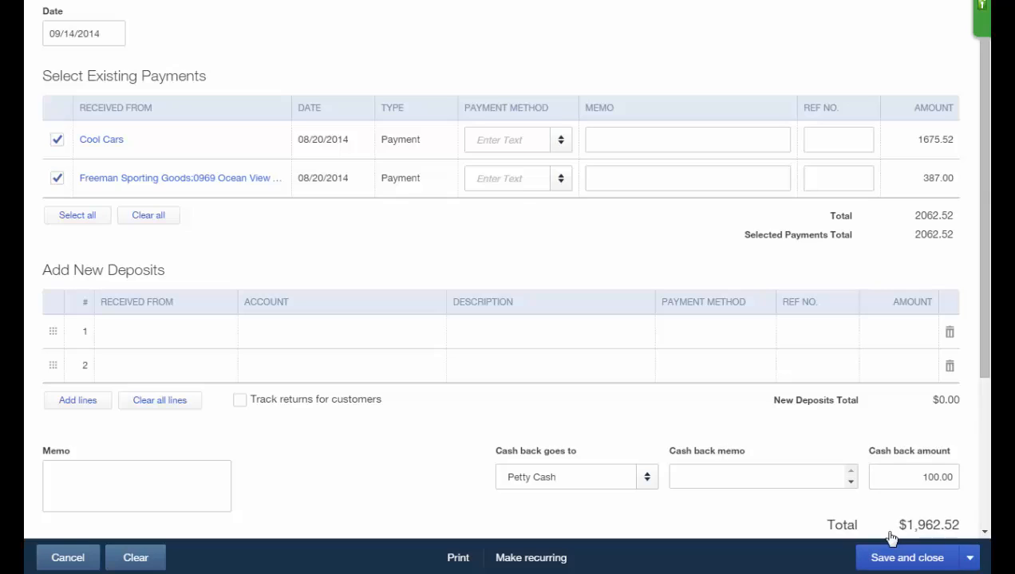
{"action": "left_click", "coordinate": [891, 539]}
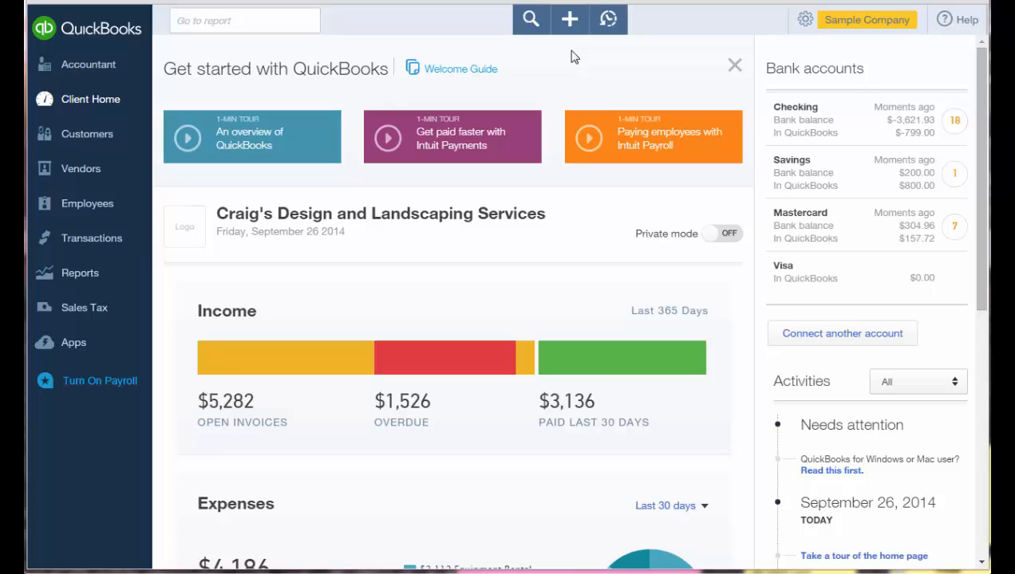
Start a new transfer of funds from the Savings account to the Checking account
{"action": "left_click", "coordinate": [570, 21]}
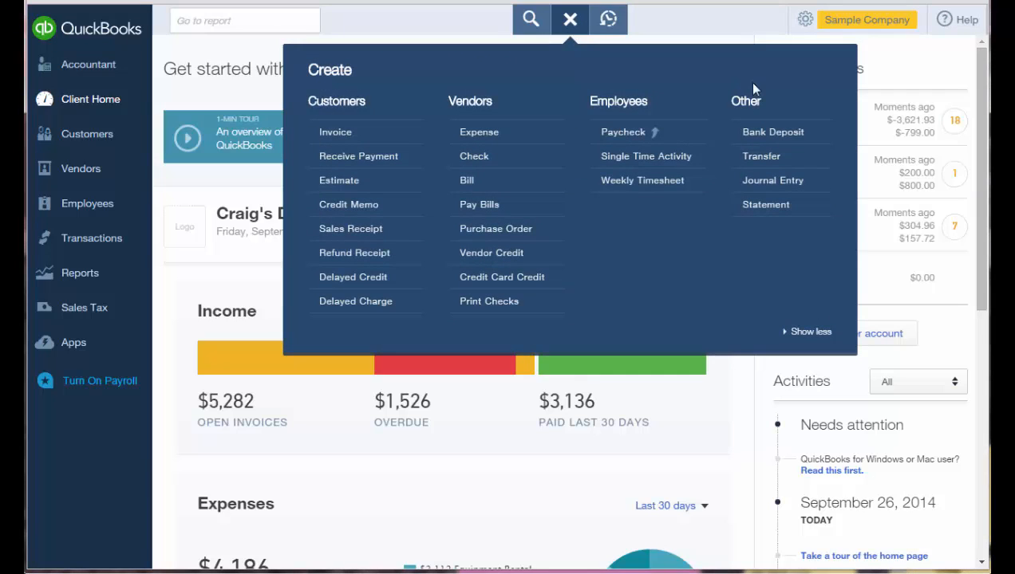
{"action": "left_click", "coordinate": [814, 157]}
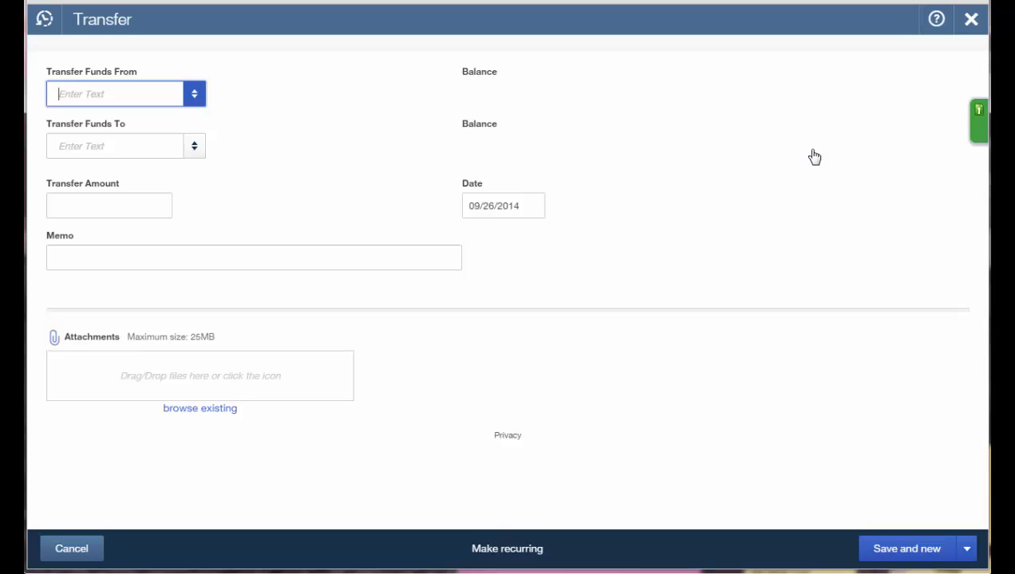
{"action": "left_click", "coordinate": [194, 96]}
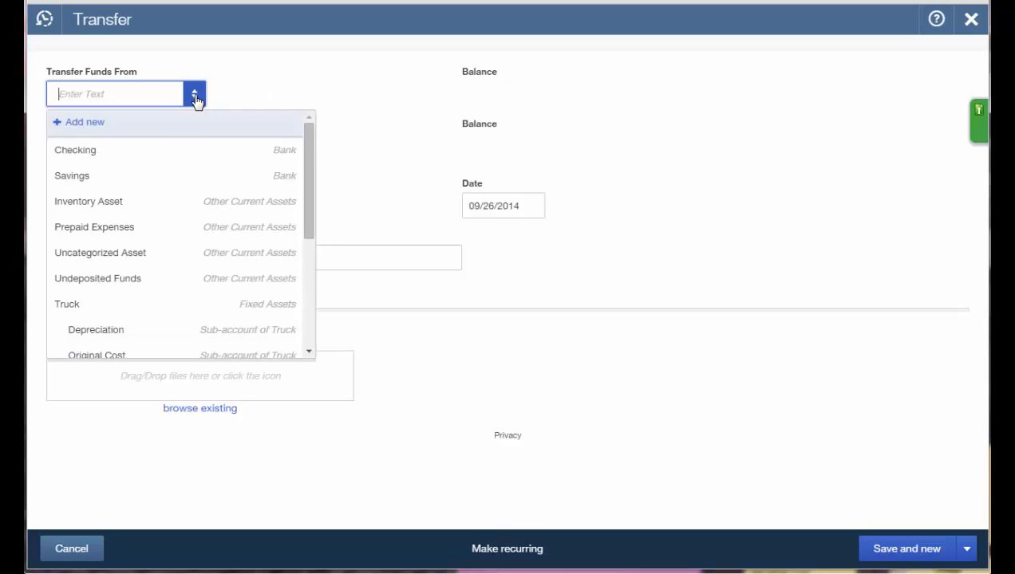
{"action": "left_click", "coordinate": [140, 177]}
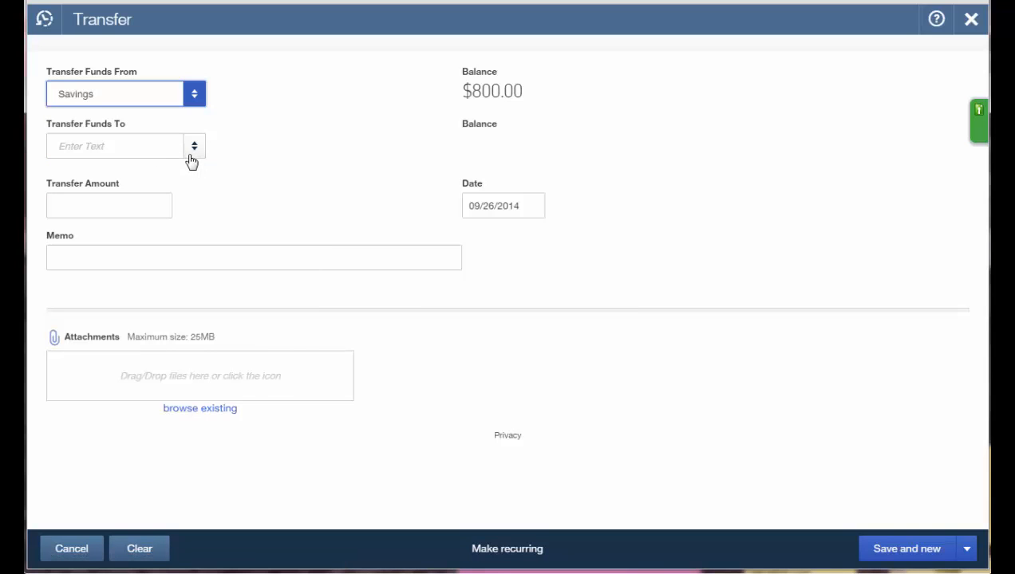
{"action": "left_click", "coordinate": [191, 162]}
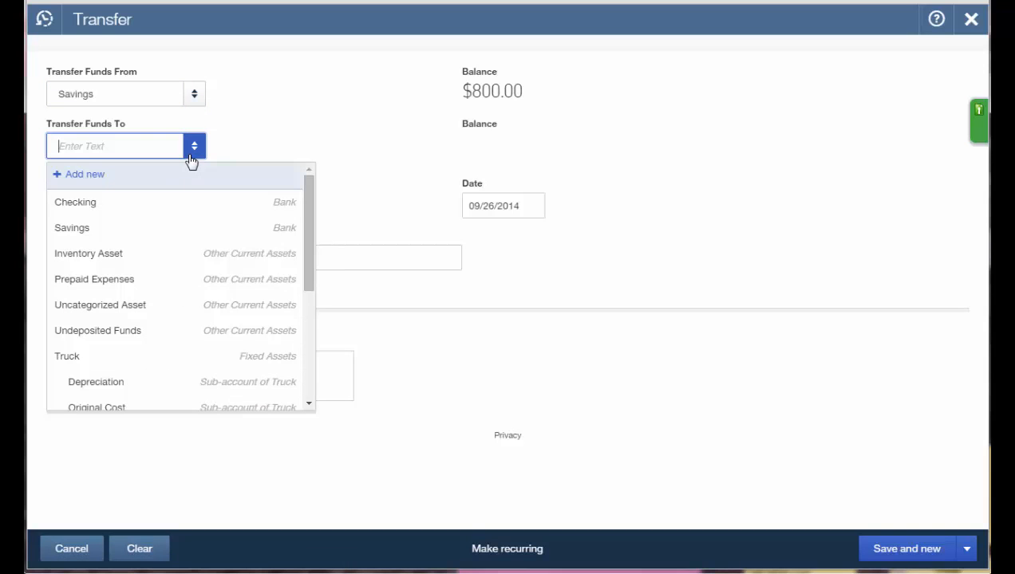
{"action": "left_click", "coordinate": [166, 207]}
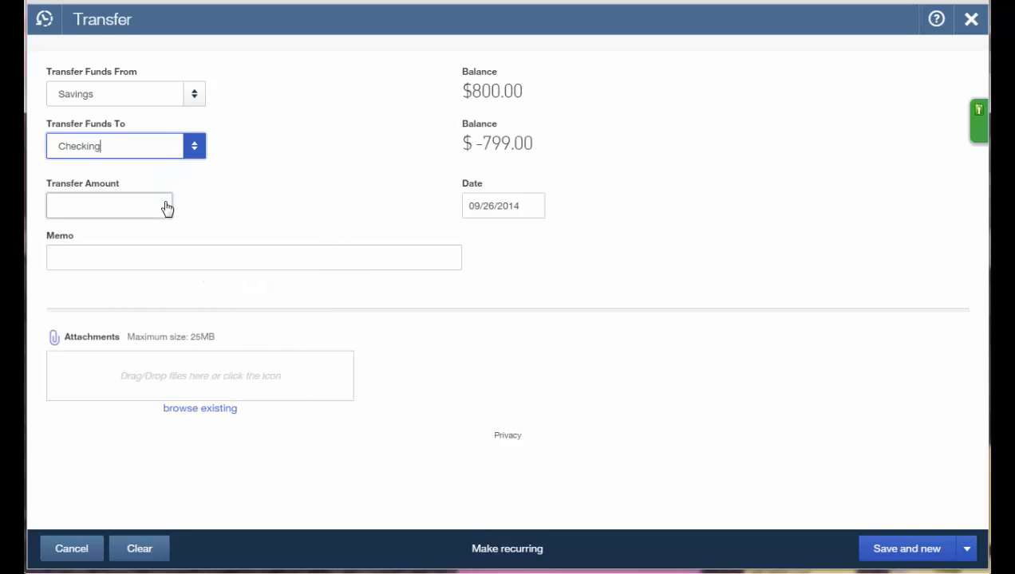
Set the transfer amount to 799.00, accept the default date with no memo, and save and close the transfer
{"action": "left_click", "coordinate": [137, 202]}
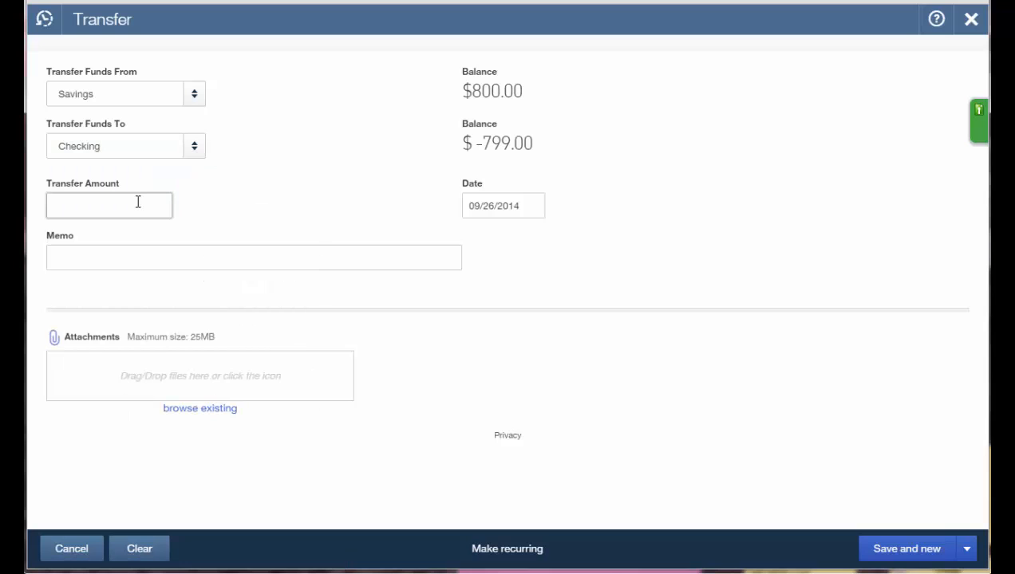
{"action": "type", "text": "799"}
{"action": "key", "text": "Tab"}
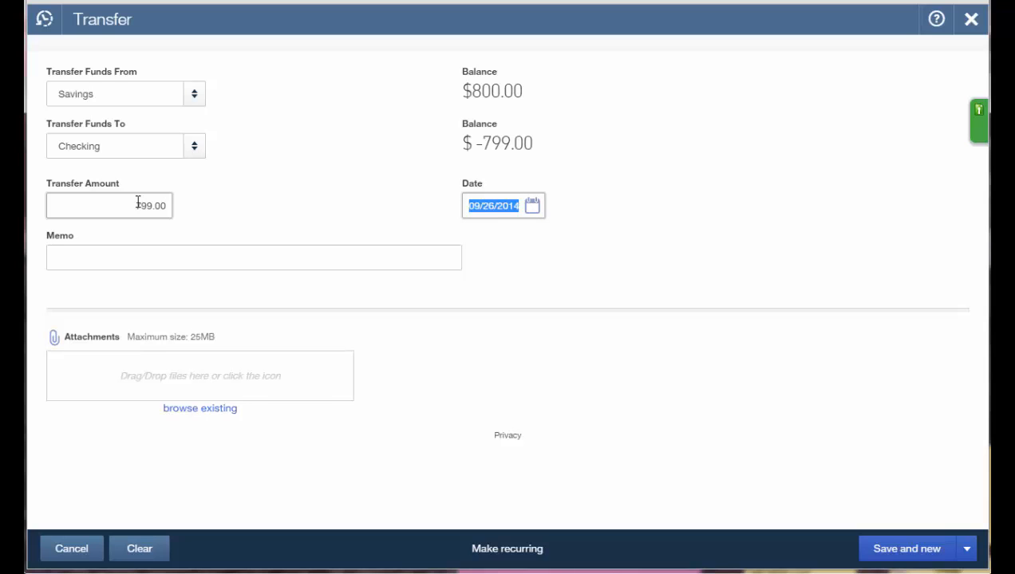
{"action": "key", "text": "Tab"}
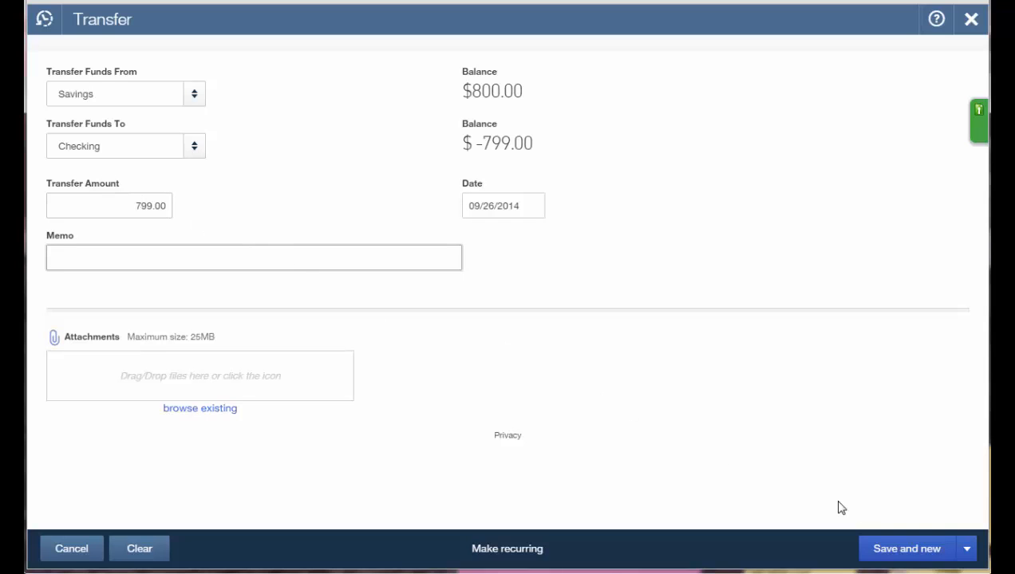
{"action": "left_click", "coordinate": [968, 549]}
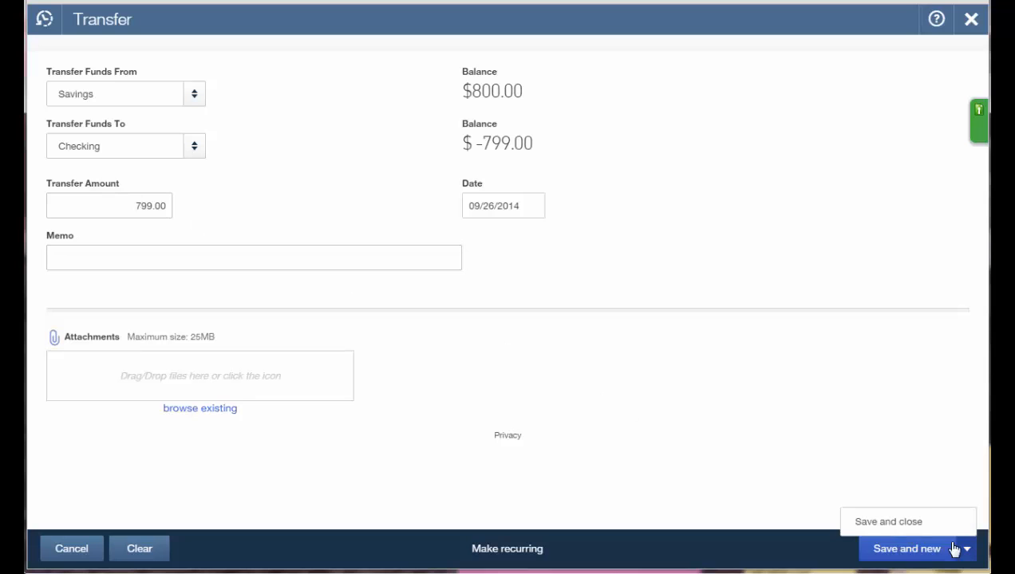
{"action": "left_click", "coordinate": [906, 522]}
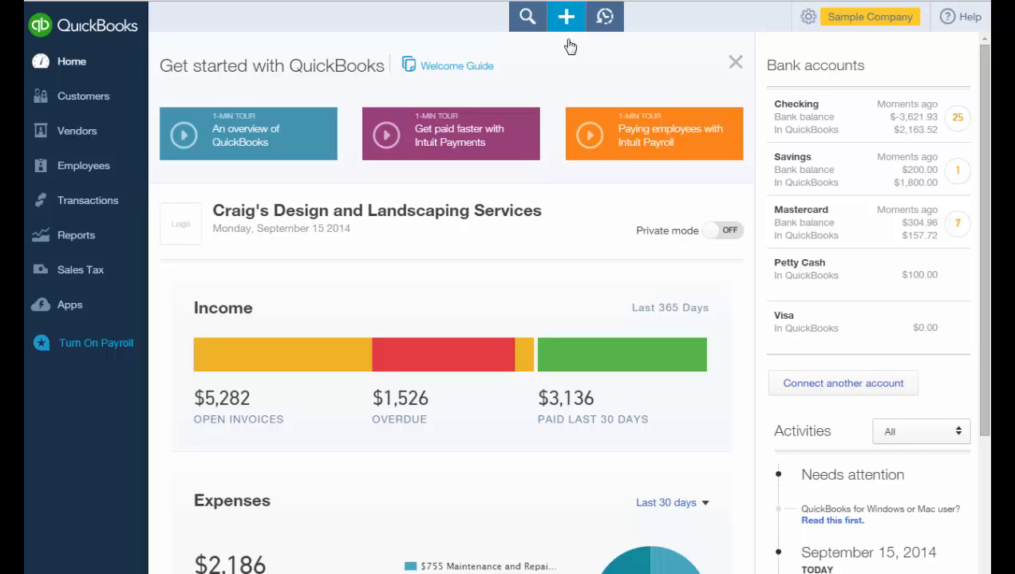
Create a journal entry and fill line 1 with Accounts Receivable (A/R) and a debit of 1,000.00
{"action": "left_click", "coordinate": [567, 19]}
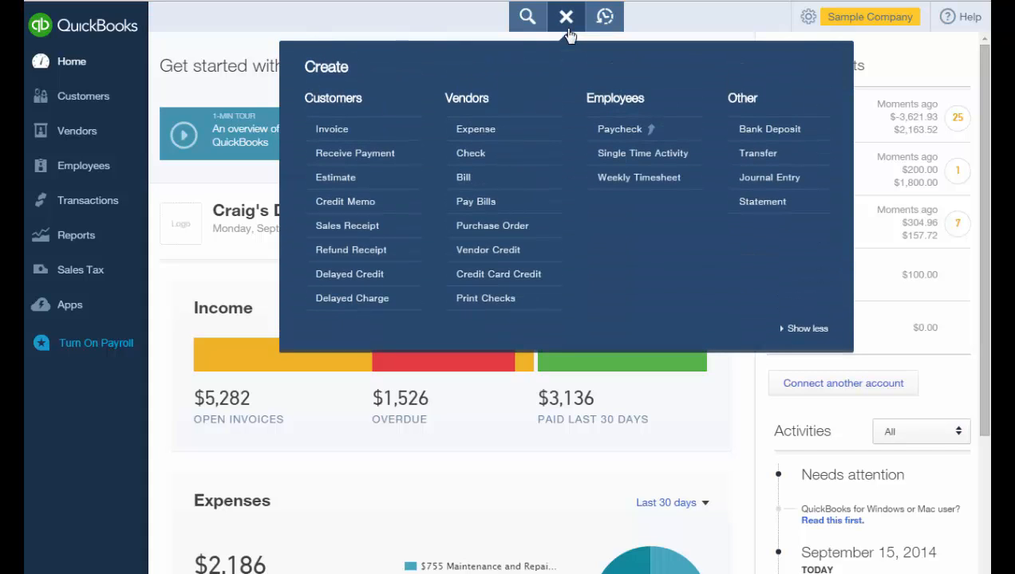
{"action": "left_click", "coordinate": [770, 182]}
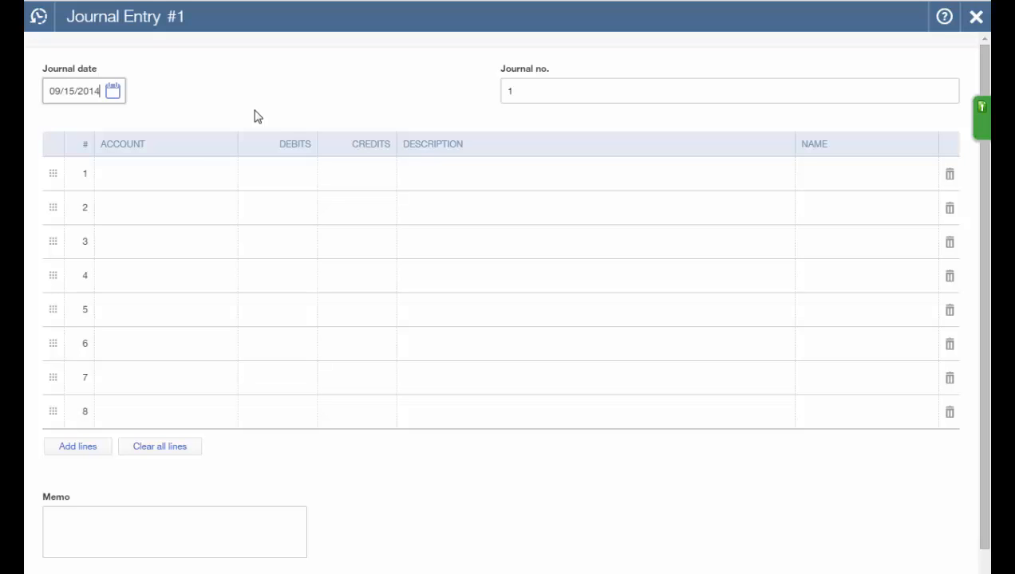
{"action": "left_click", "coordinate": [189, 184]}
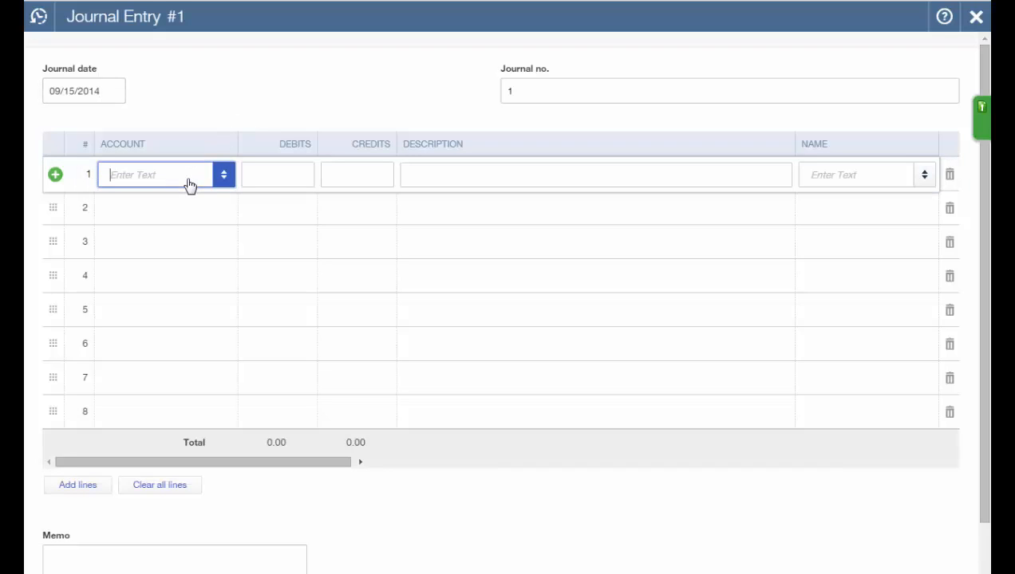
{"action": "type", "text": "Acc"}
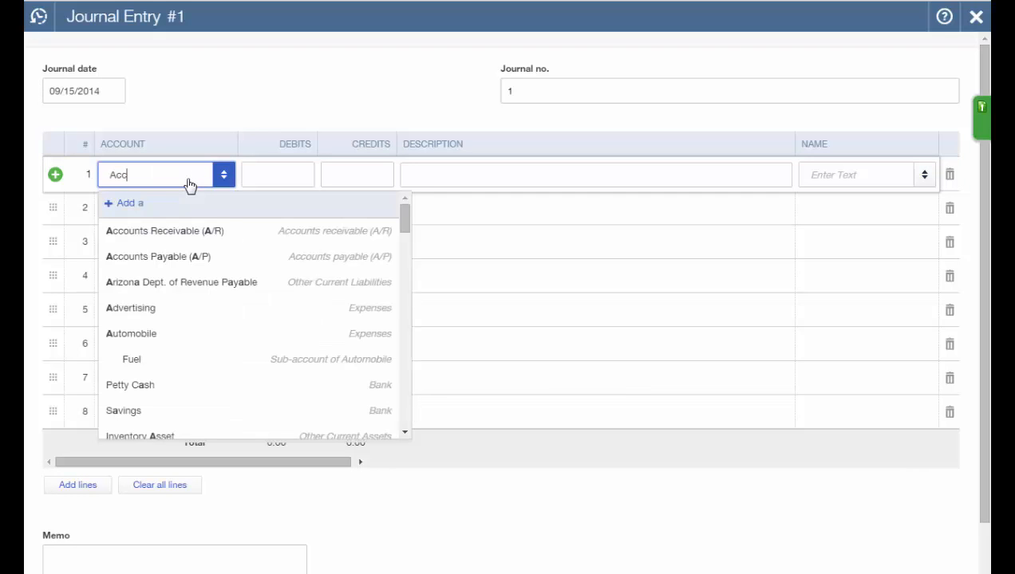
{"action": "type", "text": "ounts Receivable"}
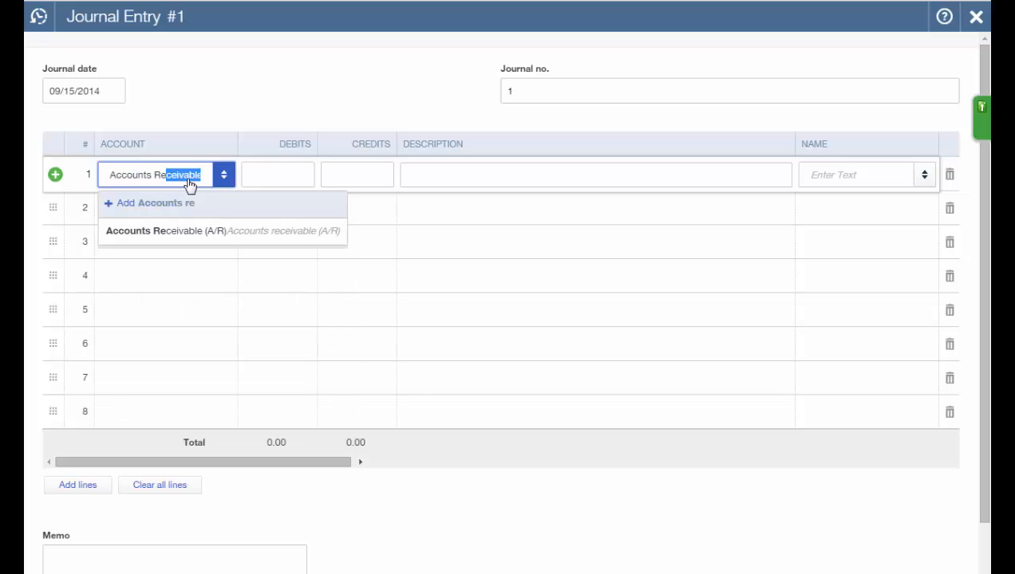
{"action": "key", "text": "Tab"}
{"action": "type", "text": "1000"}
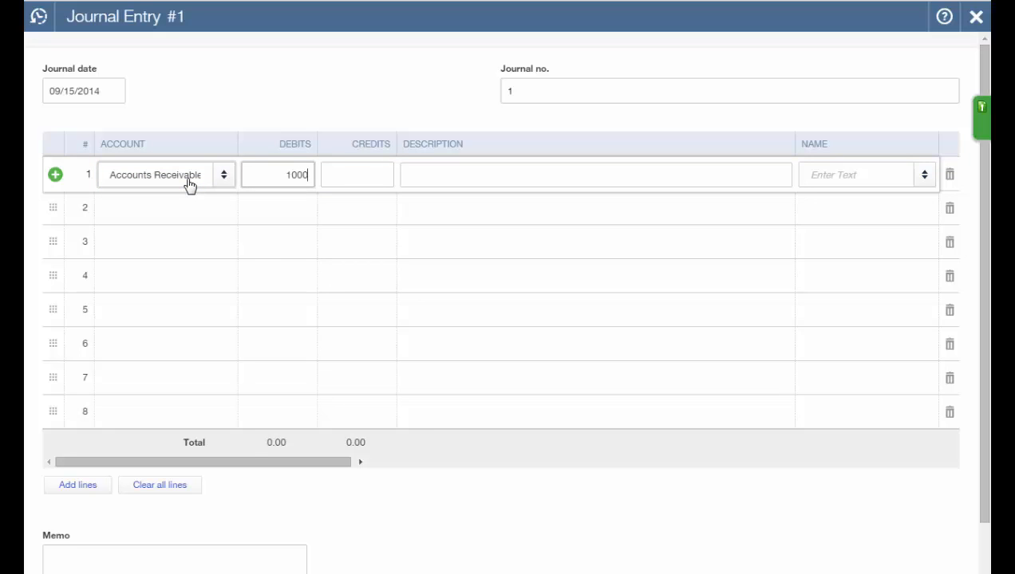
{"action": "key", "text": "Tab"}
Describe line 1 as "To transfer a vendor credit to a customer" and assign it to the customer Amy's Bird Sanctuary
{"action": "key", "text": "Tab"}
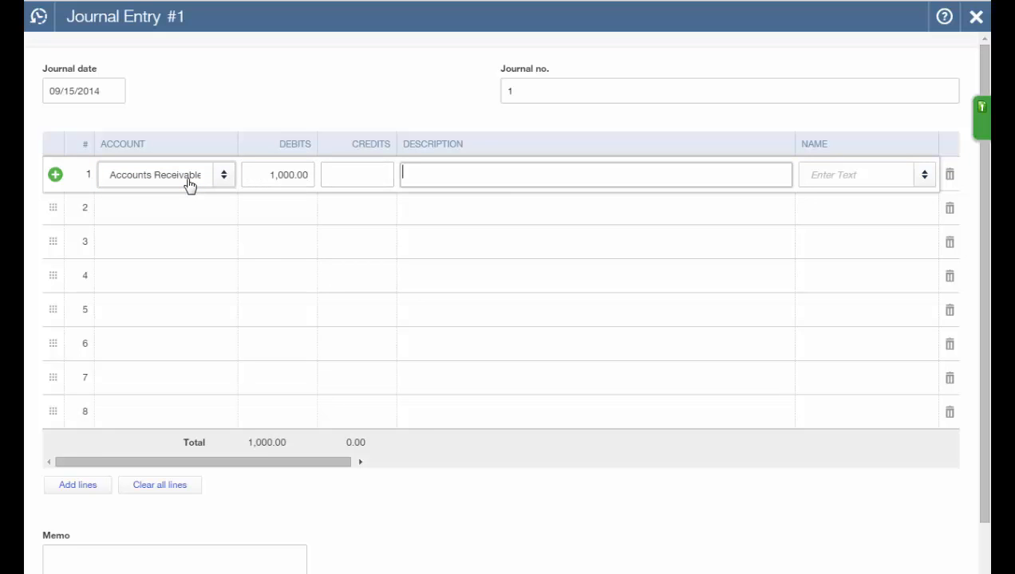
{"action": "type", "text": "To transfer a vendor credit to "}
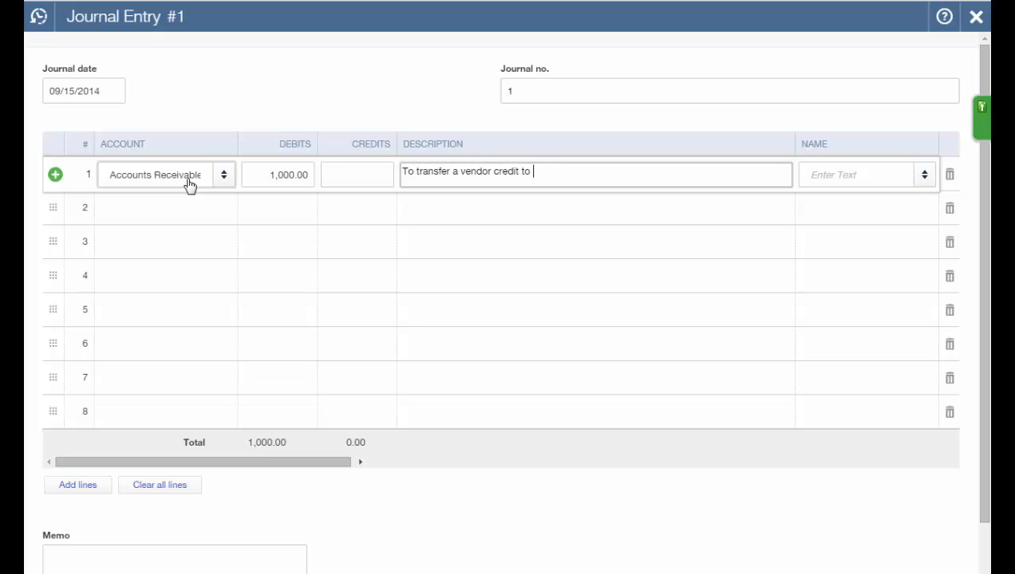
{"action": "type", "text": "a customer"}
{"action": "key", "text": "Tab"}
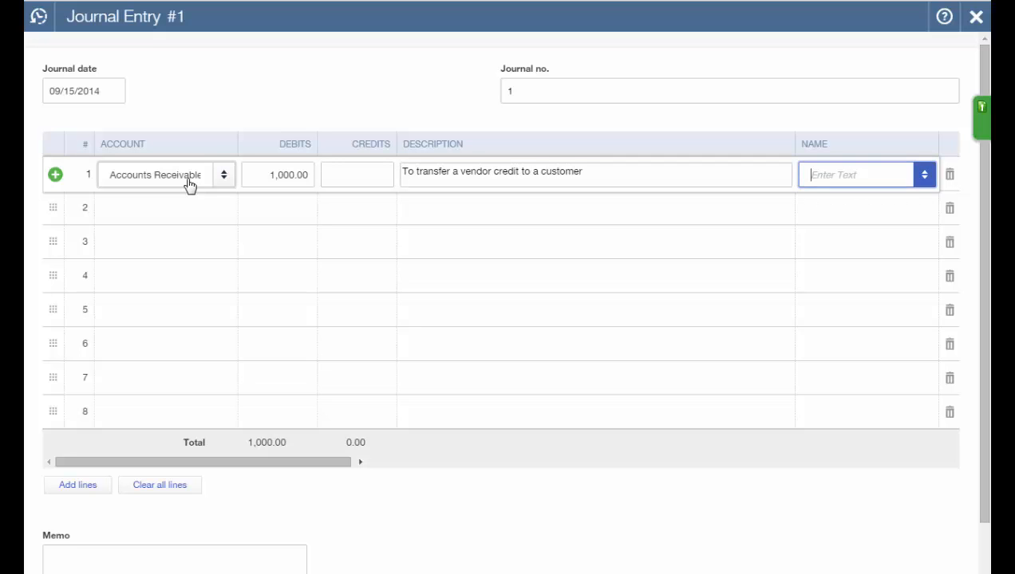
{"action": "left_click", "coordinate": [923, 177]}
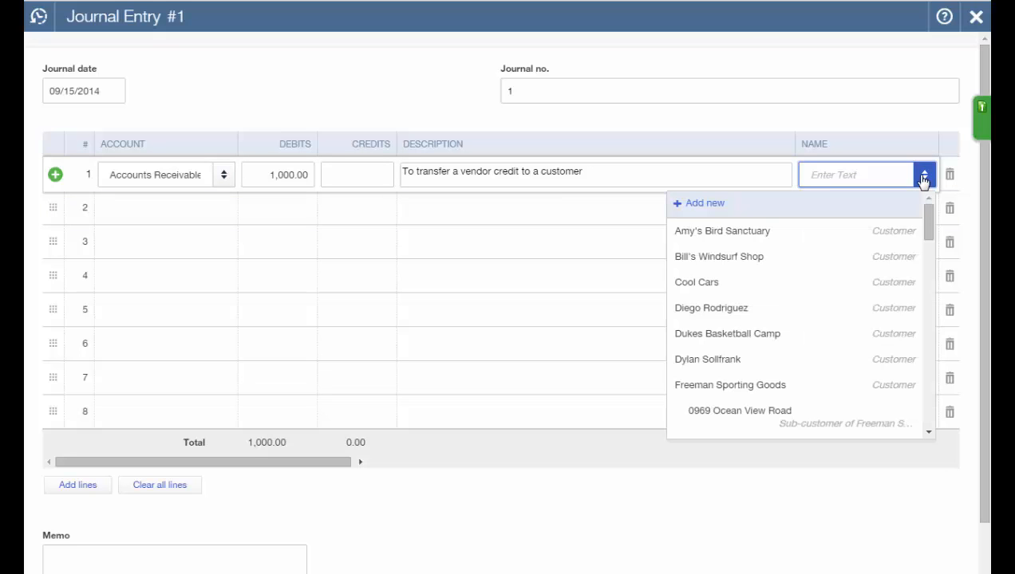
{"action": "left_click", "coordinate": [820, 236]}
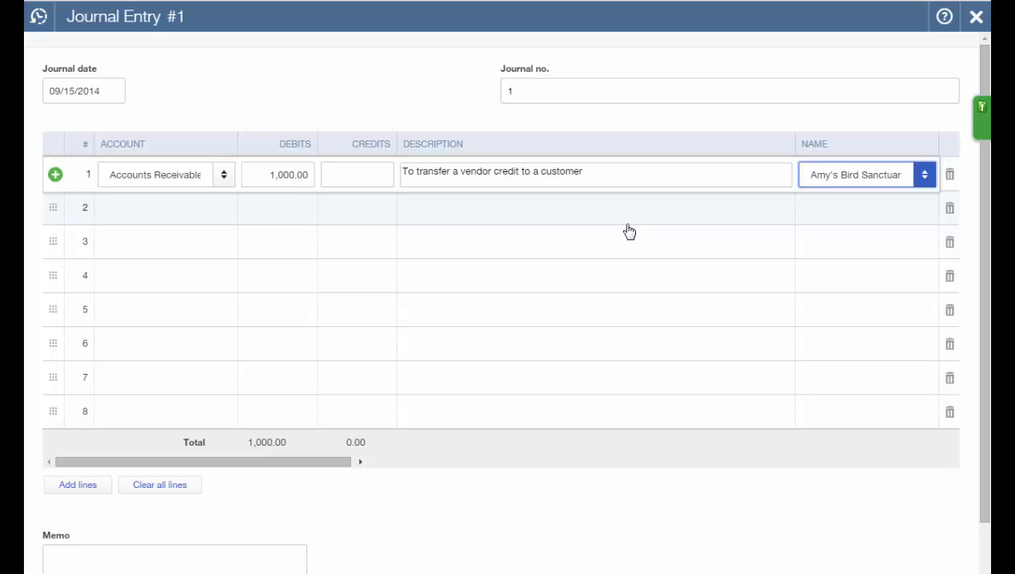
Fill line 2 with Accounts Payable (A/P), accept the suggested 1,000.00 credit and description, and assign it to the vendor Bob's Burger Joint
{"action": "left_click", "coordinate": [185, 224]}
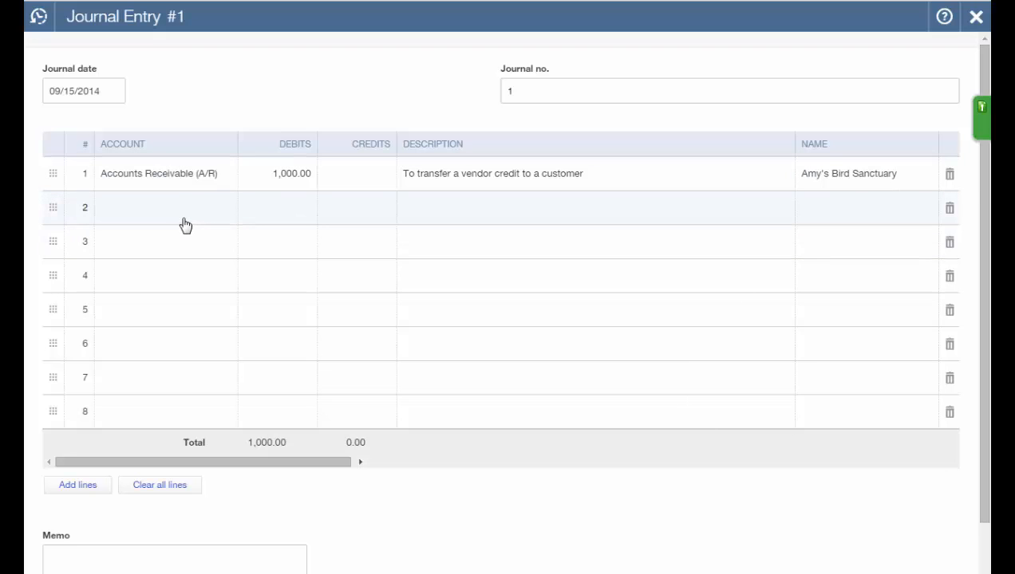
{"action": "type", "text": "Account"}
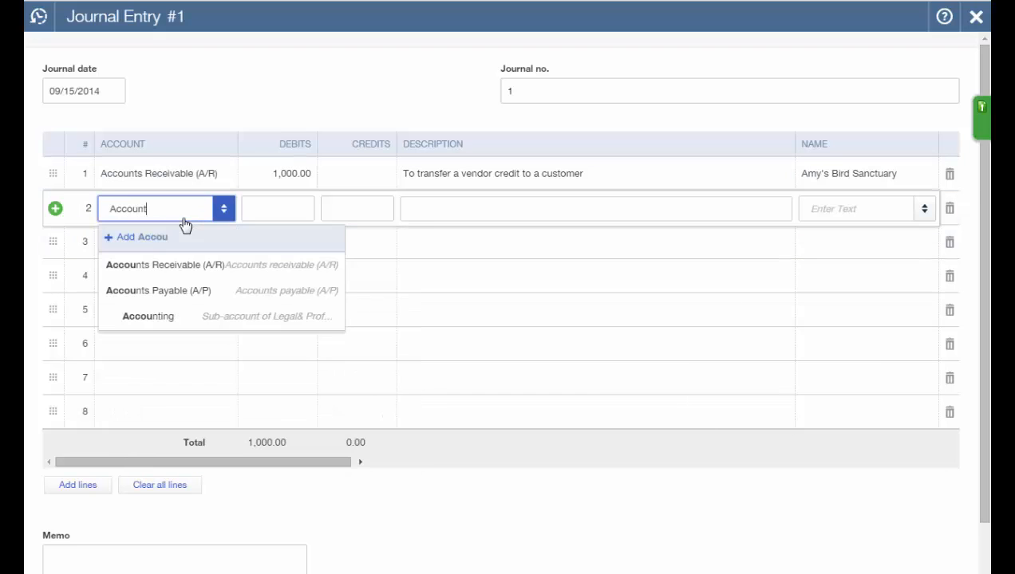
{"action": "type", "text": "s pa"}
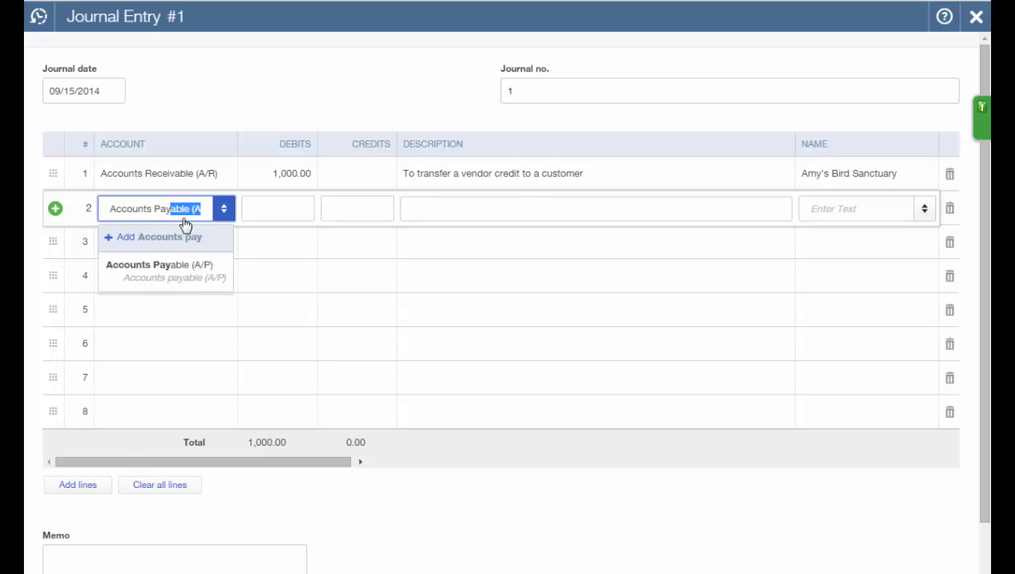
{"action": "key", "text": "Tab"}
{"action": "key", "text": "Tab"}
{"action": "key", "text": "Tab"}
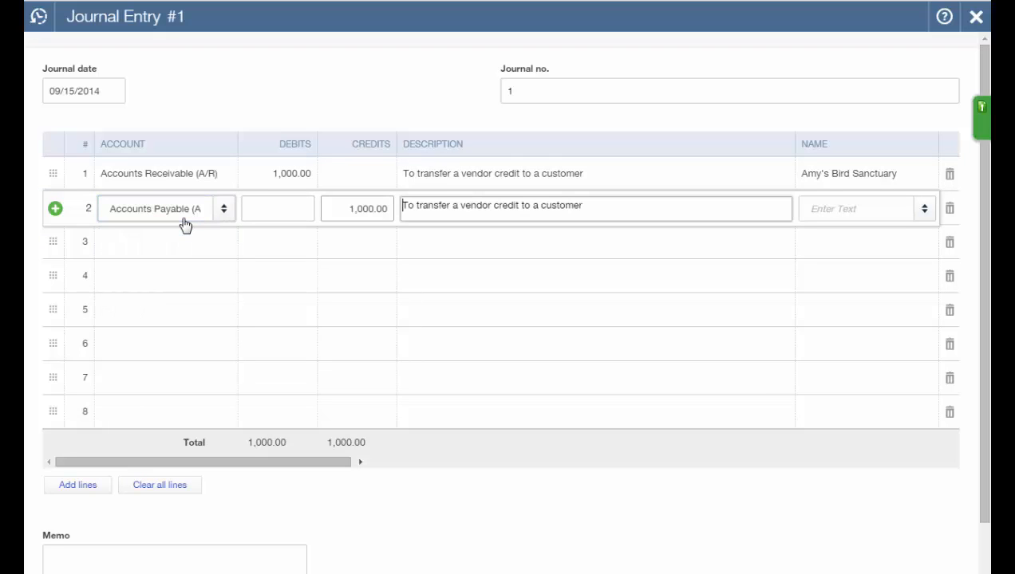
{"action": "key", "text": "Tab"}
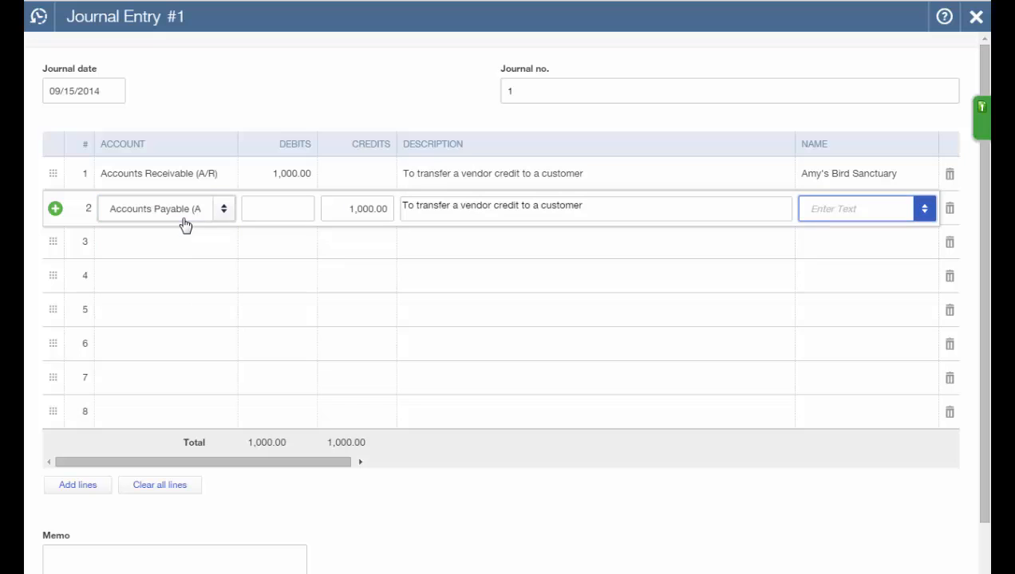
{"action": "type", "text": "bob"}
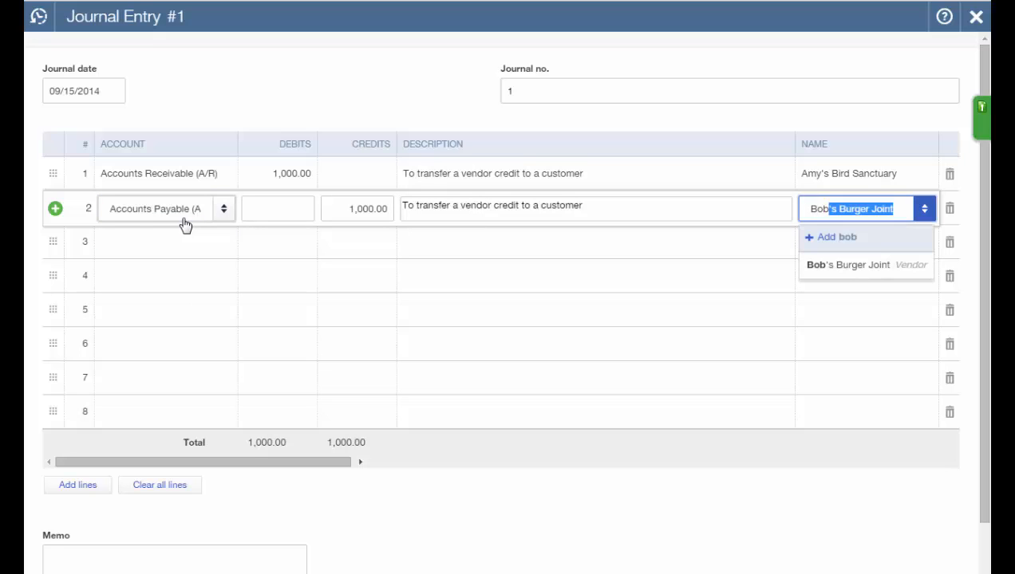
{"action": "key", "text": "Tab"}
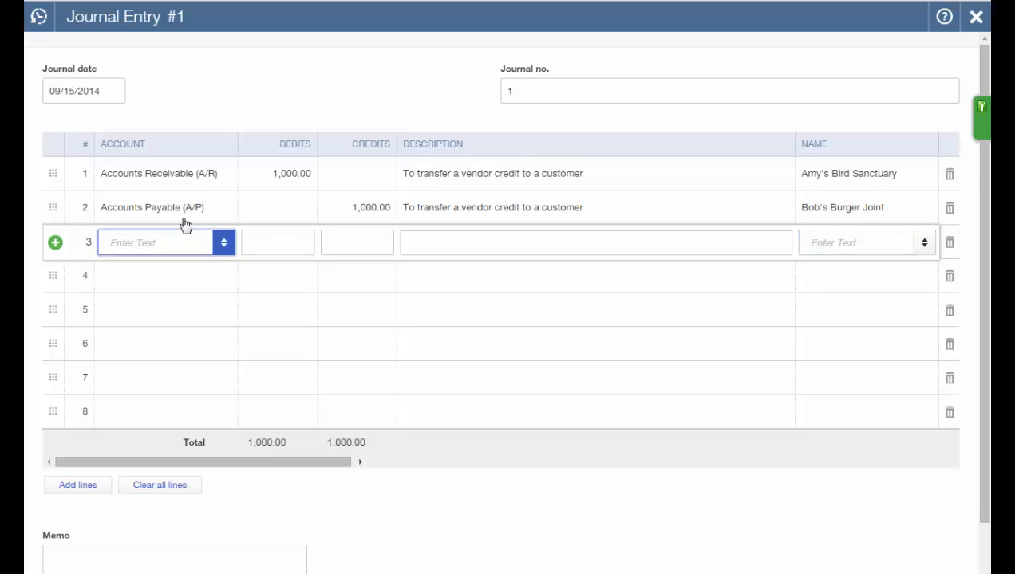